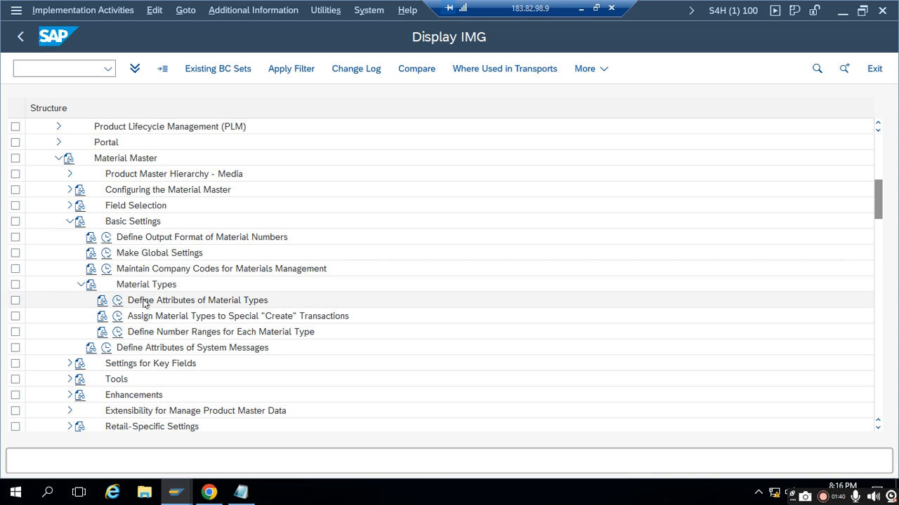
Open the Define Attributes of Material Types activity and position the list on material type UNBW
{"action": "left_click", "coordinate": [117, 300]}
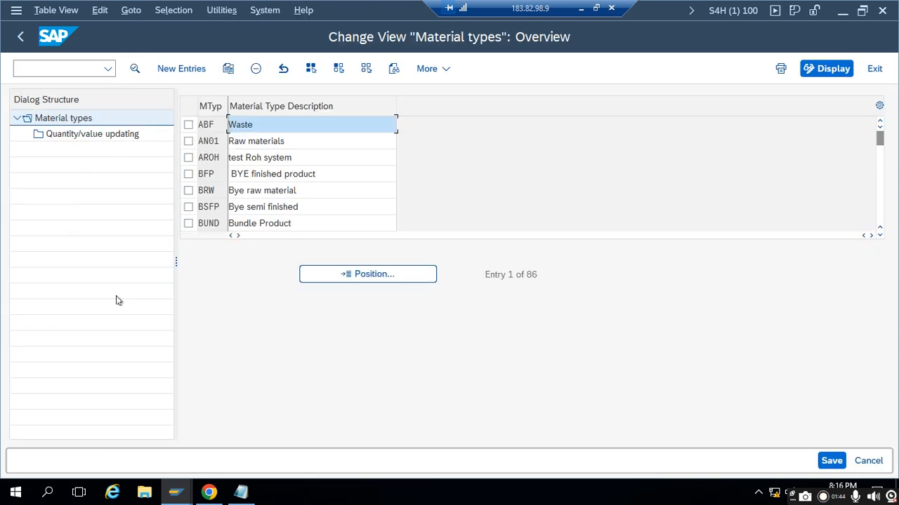
{"action": "left_click", "coordinate": [321, 274]}
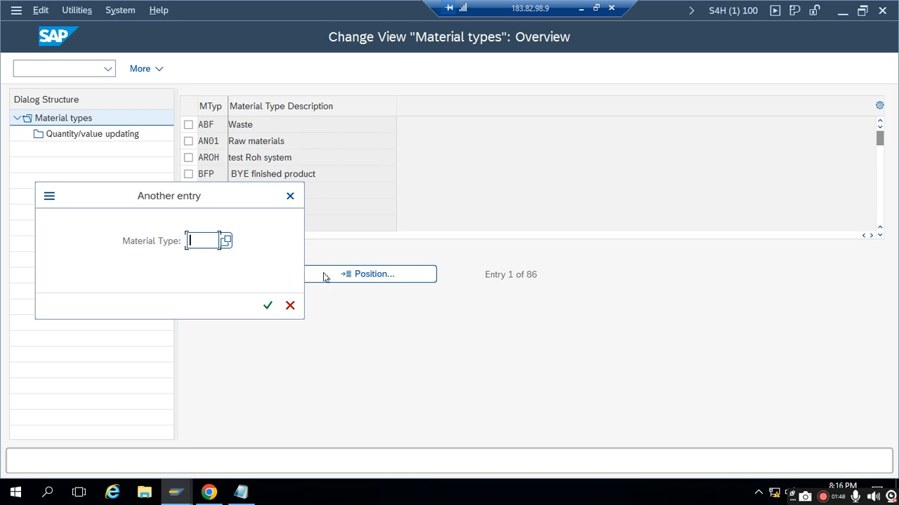
{"action": "type", "text": "UNBW"}
{"action": "key", "text": "Return"}
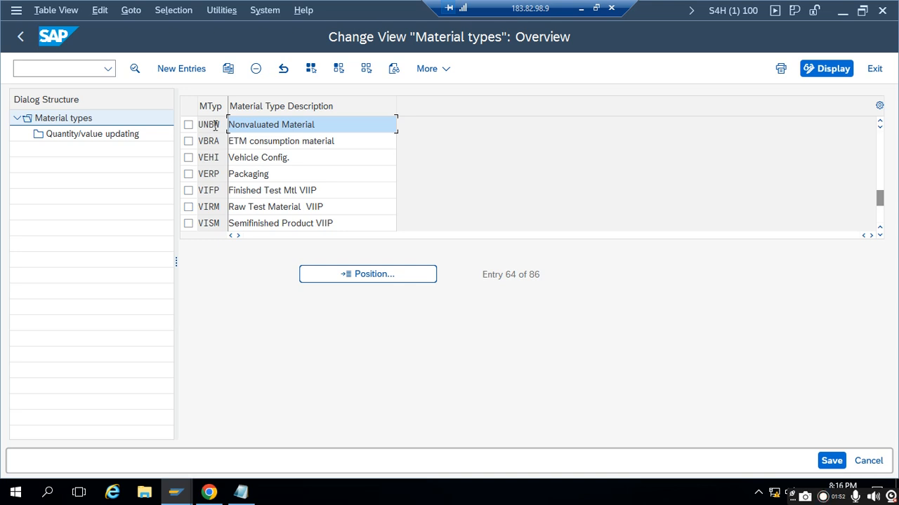
Open the details of the UNBW Nonvaluated Material type and review its user departments and settings
{"action": "left_click_drag", "start_coordinate": [316, 124], "coordinate": [228, 125]}
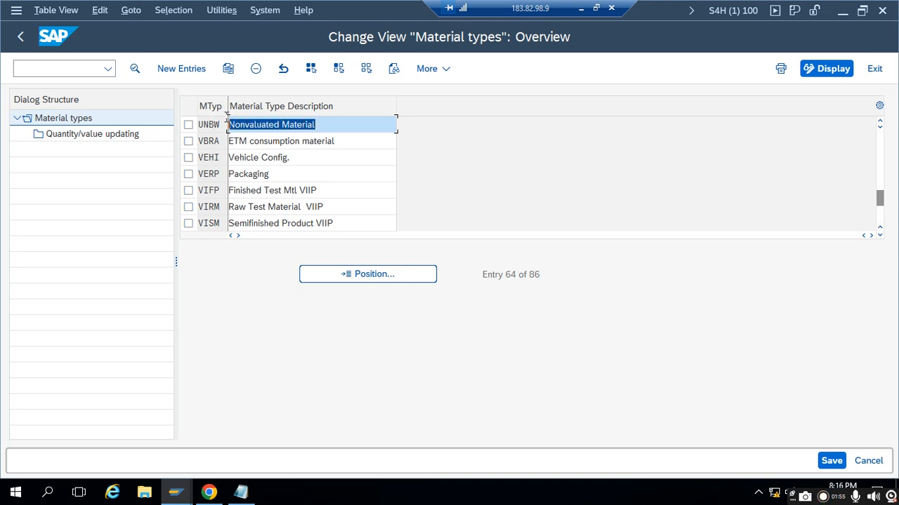
{"action": "left_click", "coordinate": [188, 125]}
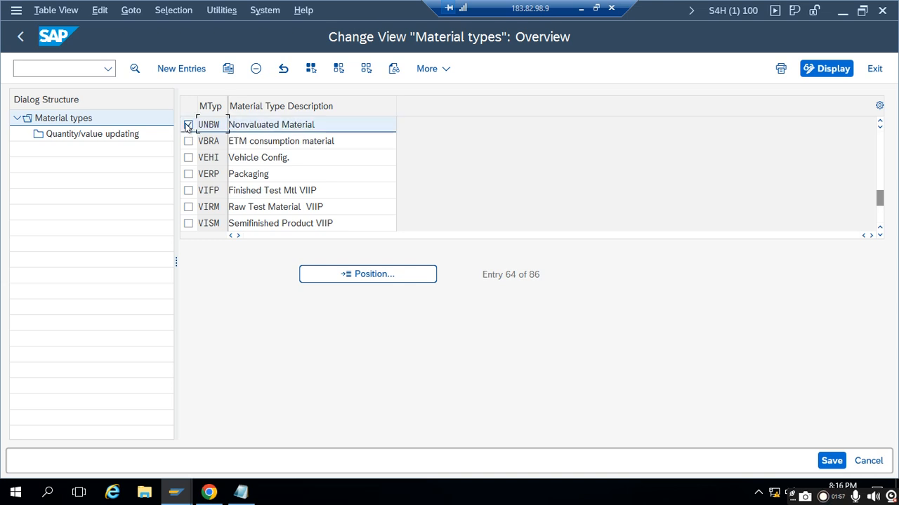
{"action": "left_click", "coordinate": [134, 69]}
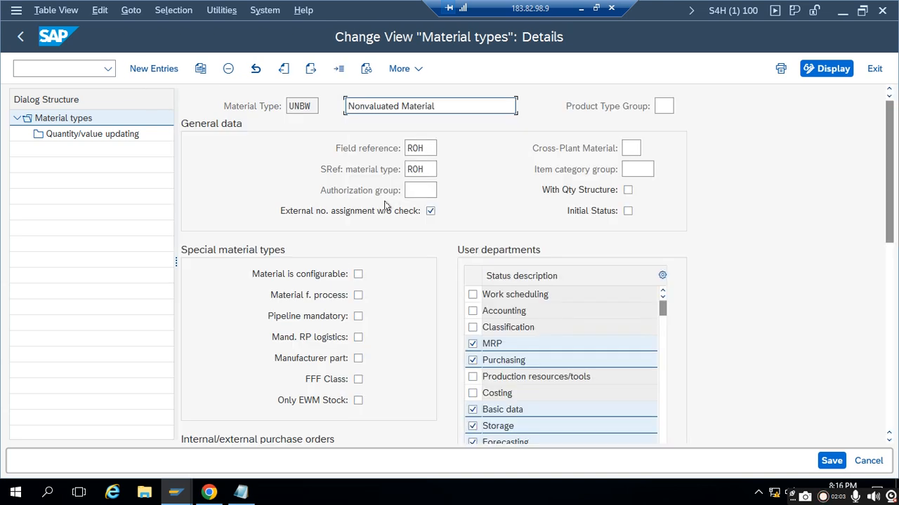
{"action": "scroll", "coordinate": [878, 190], "scroll_direction": "down", "scroll_amount": 3}
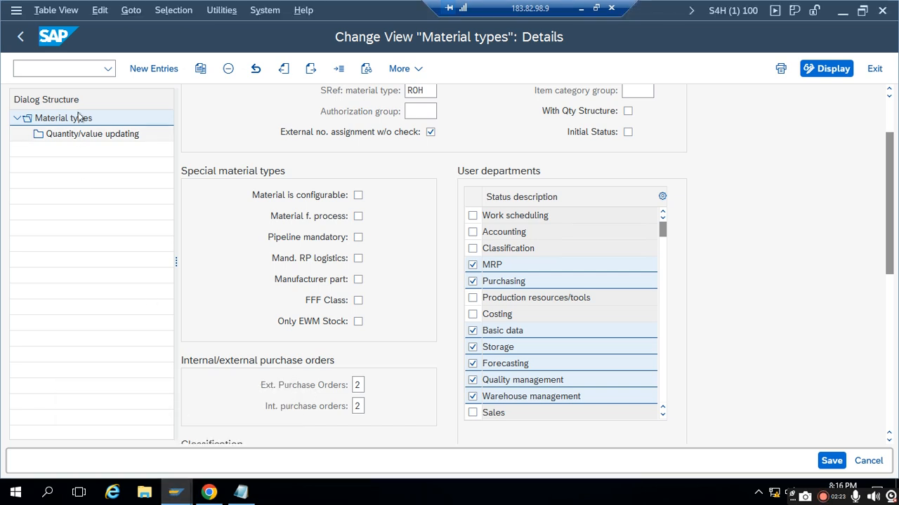
Start transaction MM01 in a new session and enter material 1711-UNBWMAT2 as a Nonvaluated Material for Mechanical engineering
{"action": "type", "text": "/OMM01"}
{"action": "key", "text": "Return"}
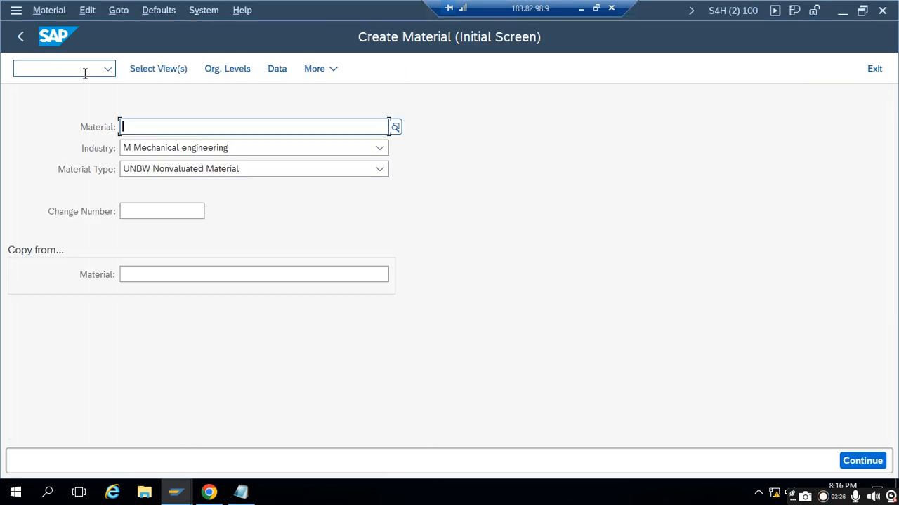
{"action": "type", "text": "1711"}
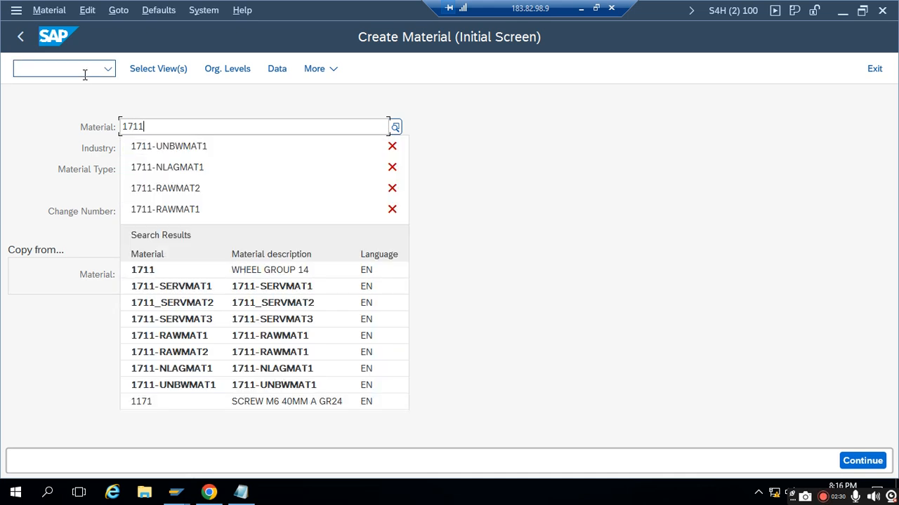
{"action": "type", "text": "-UNMBWMAT2"}
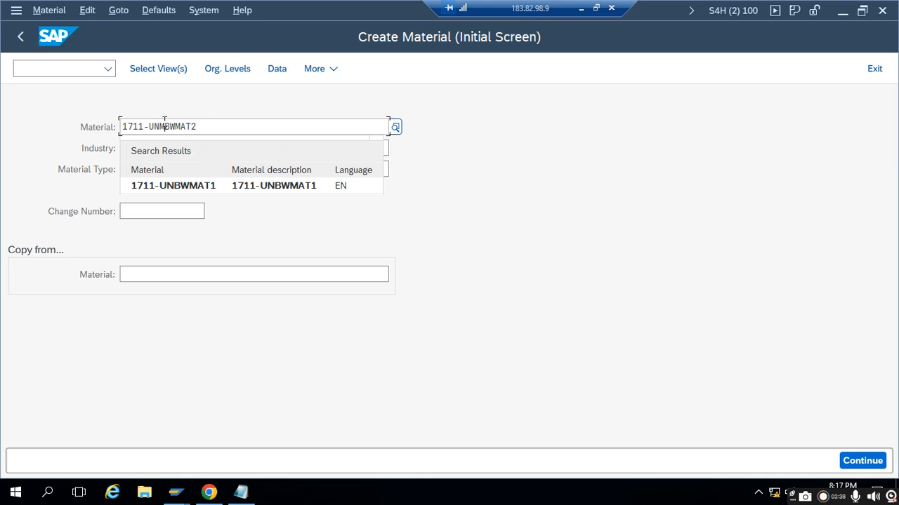
{"action": "key", "text": "BackSpace"}
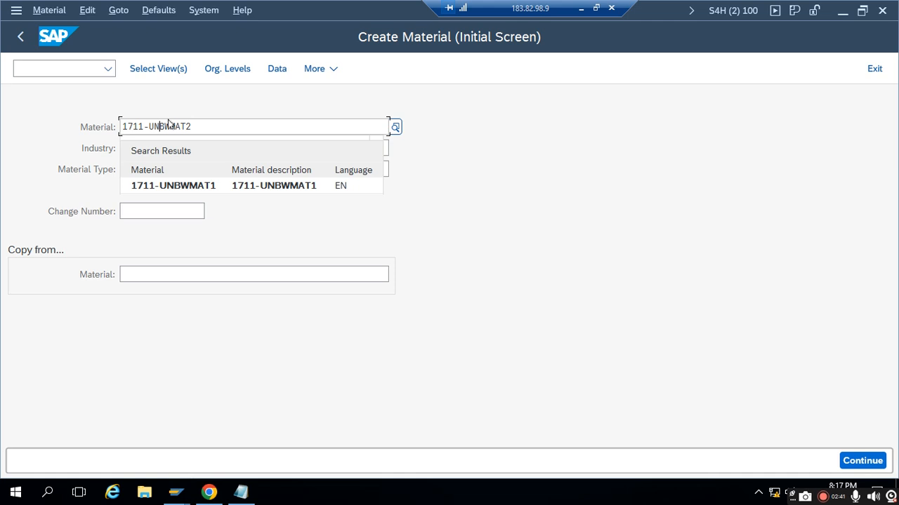
{"action": "left_click", "coordinate": [587, 186]}
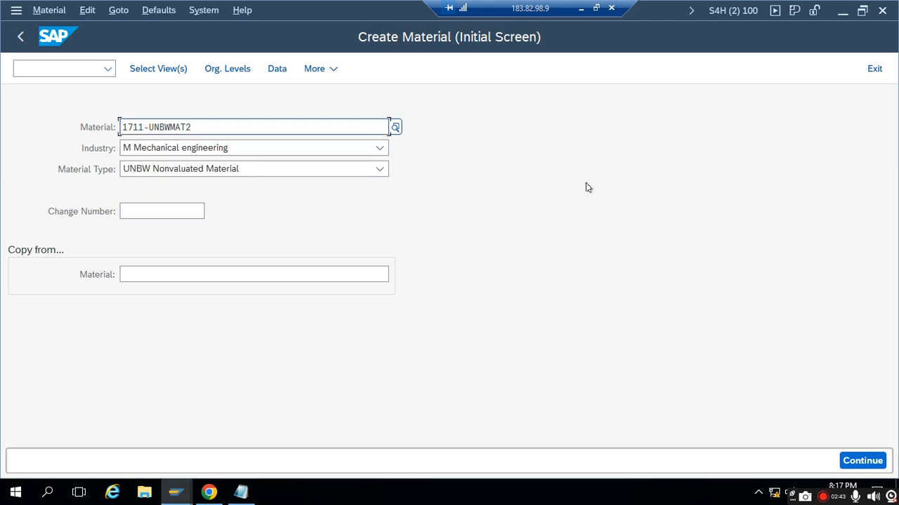
{"action": "key", "text": "Return"}
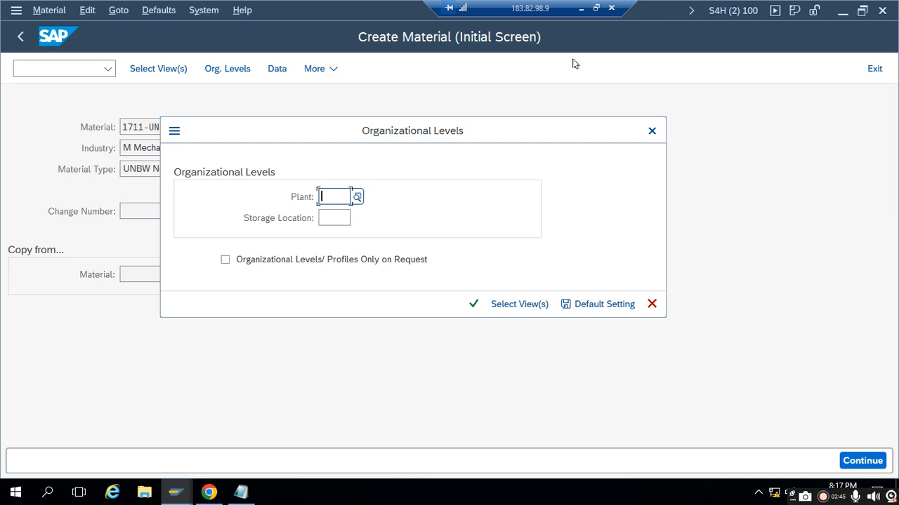
Dismiss the organizational levels, open the view selection for the new material and deselect all views
{"action": "left_click", "coordinate": [651, 131]}
{"action": "left_click", "coordinate": [171, 68]}
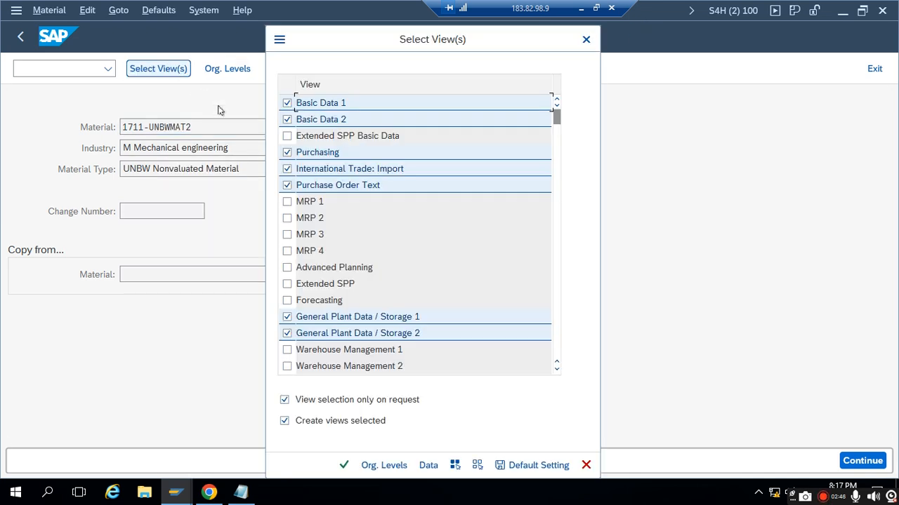
{"action": "left_click", "coordinate": [477, 465]}
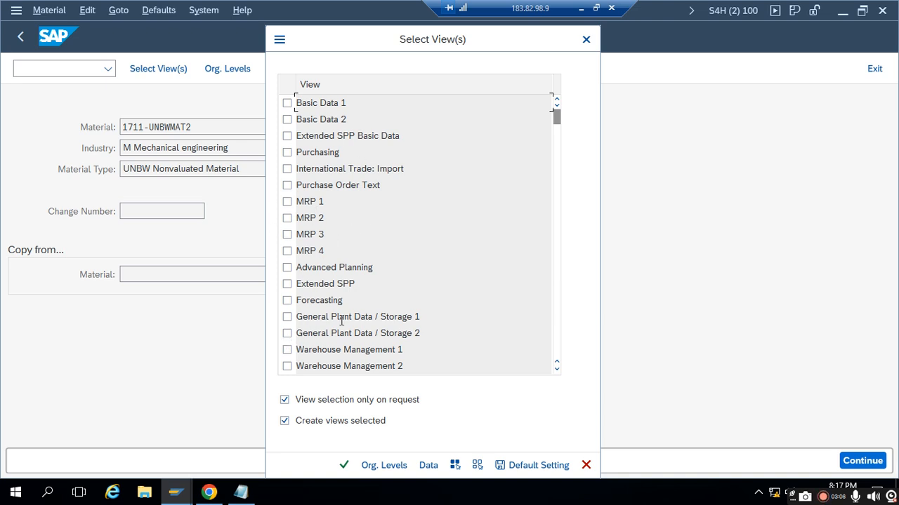
Look through the available material views and compare them with the user departments of material type UNBW
{"action": "left_click", "coordinate": [556, 369]}
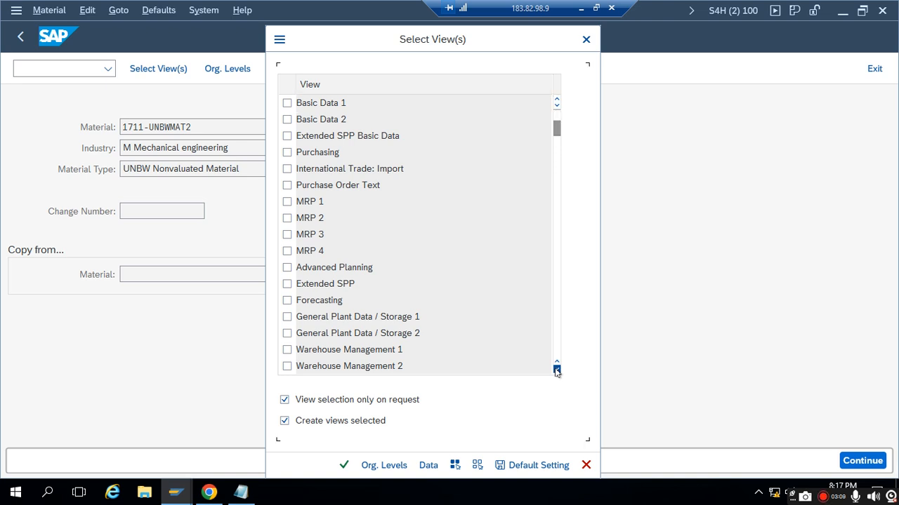
{"action": "left_click", "coordinate": [556, 370]}
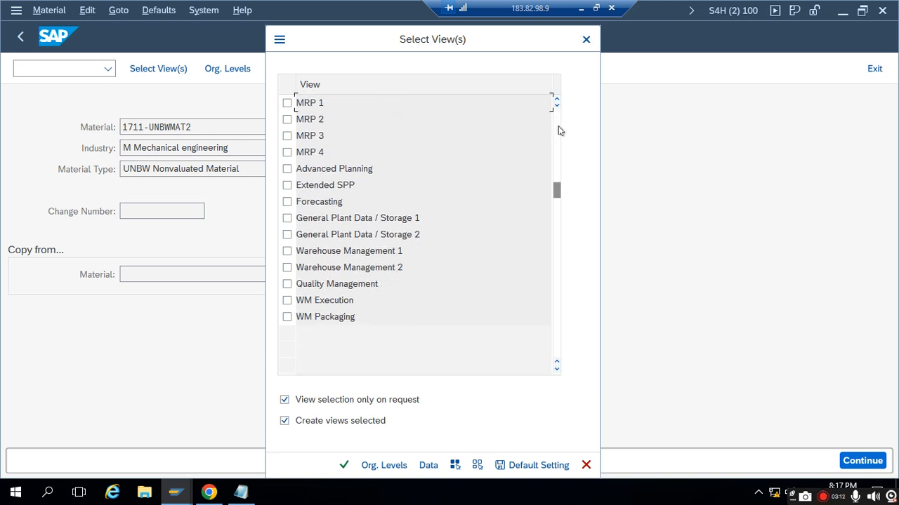
{"action": "key", "text": "alt+Tab"}
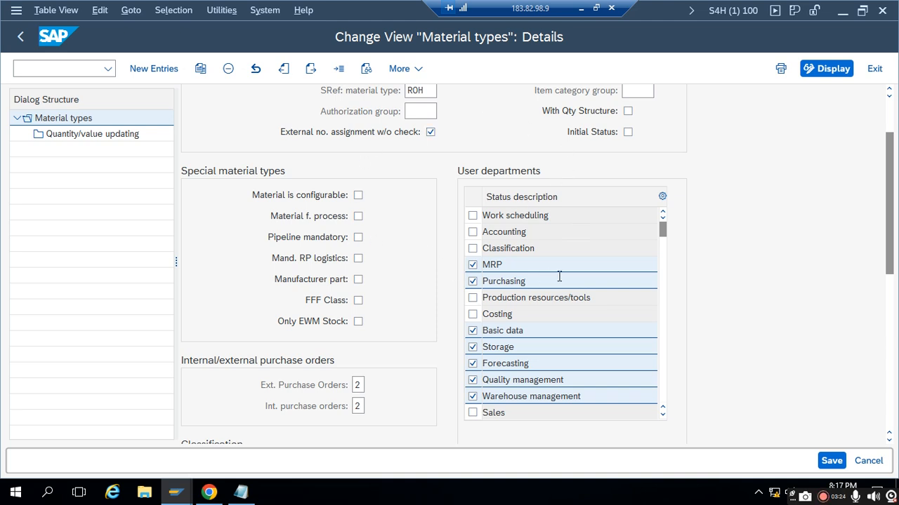
{"action": "key", "text": "alt+Tab"}
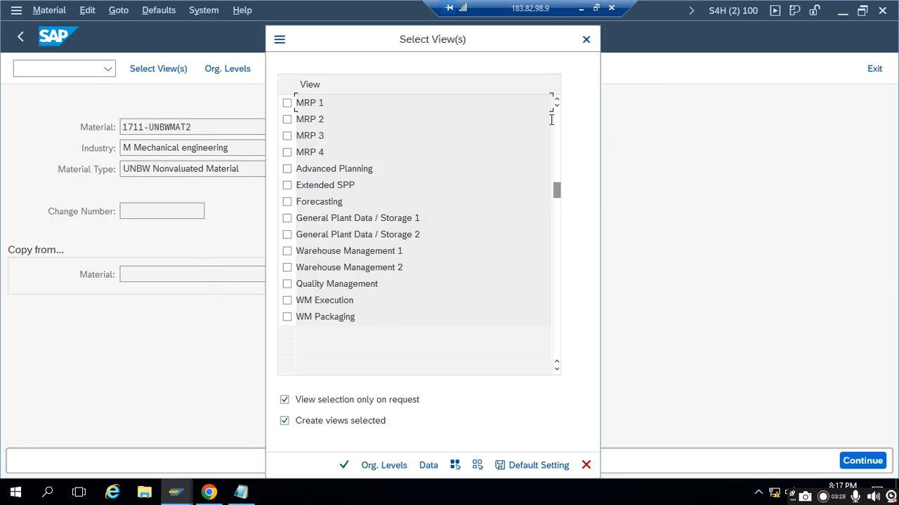
{"action": "scroll", "coordinate": [483, 178], "scroll_direction": "up", "scroll_amount": 2}
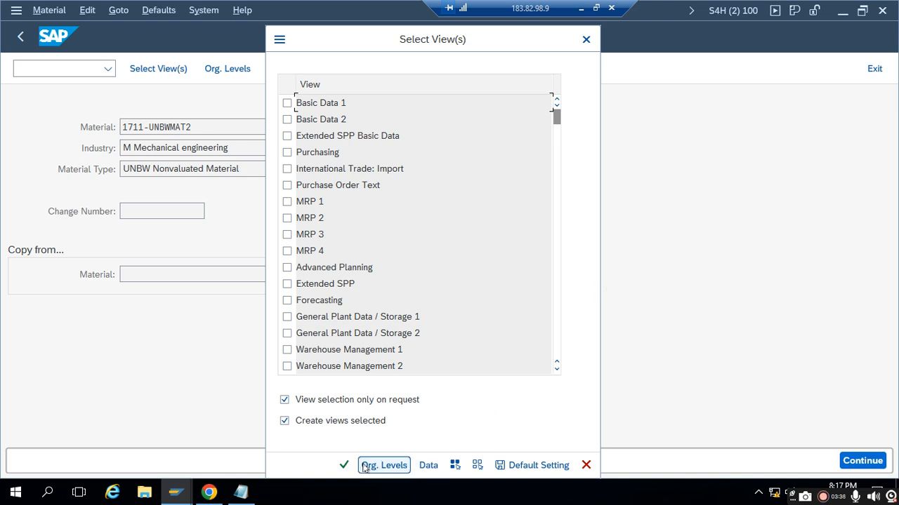
Select the views Basic Data 1, Purchasing, and General Plant Data / Storage 1 and 2, and proceed to the organizational levels
{"action": "left_click", "coordinate": [287, 104]}
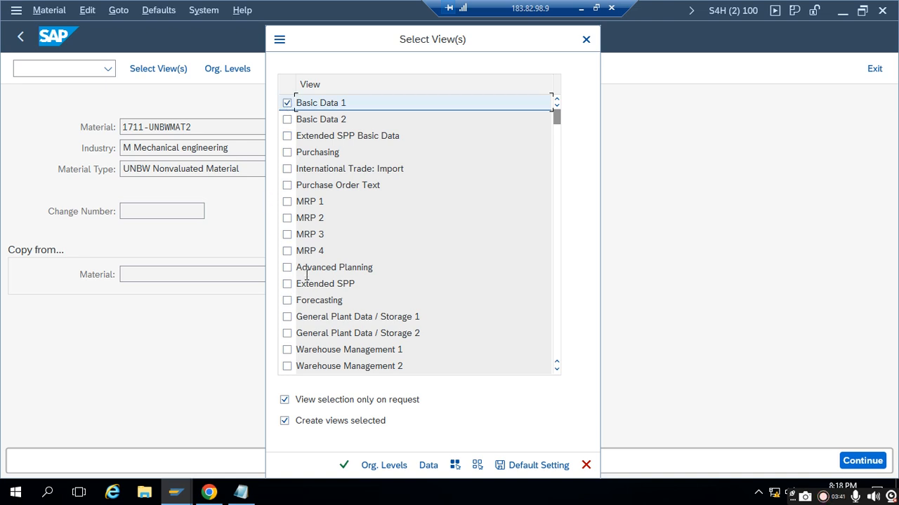
{"action": "left_click", "coordinate": [287, 152]}
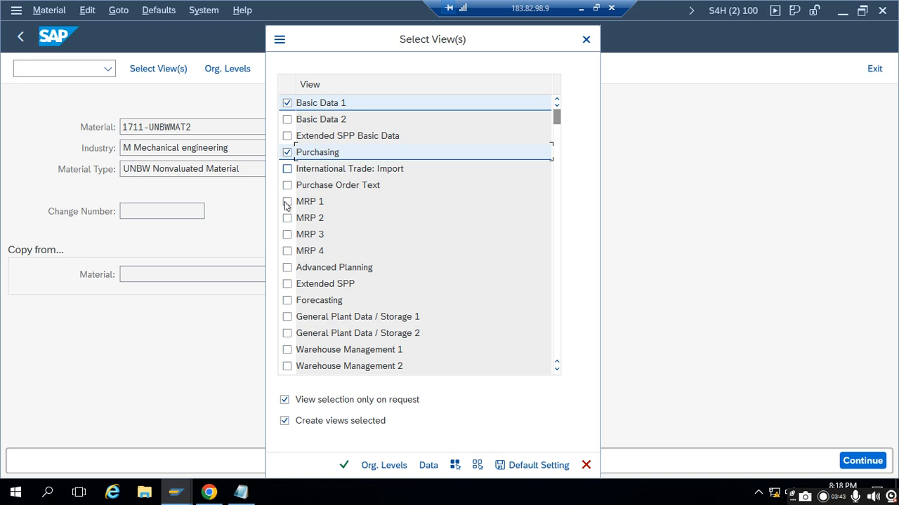
{"action": "left_click", "coordinate": [287, 317]}
{"action": "left_click", "coordinate": [287, 334]}
{"action": "left_click", "coordinate": [385, 465]}
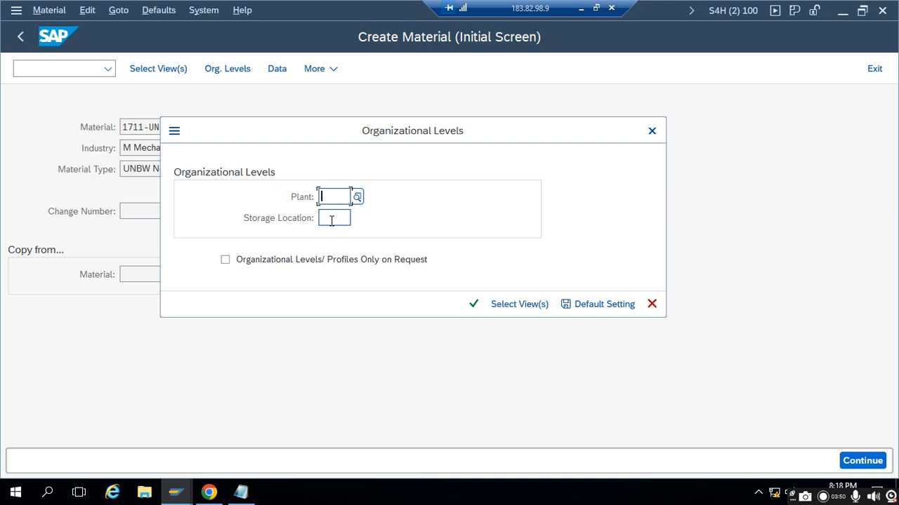
Set the organizational levels to plant 1711 and storage location 0001, and confirm them
{"action": "key", "text": "alt+Tab"}
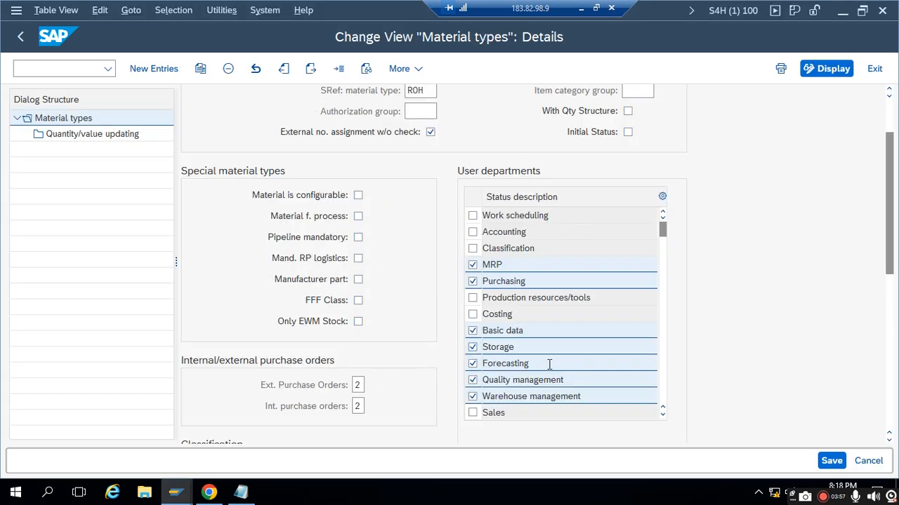
{"action": "key", "text": "alt+Tab"}
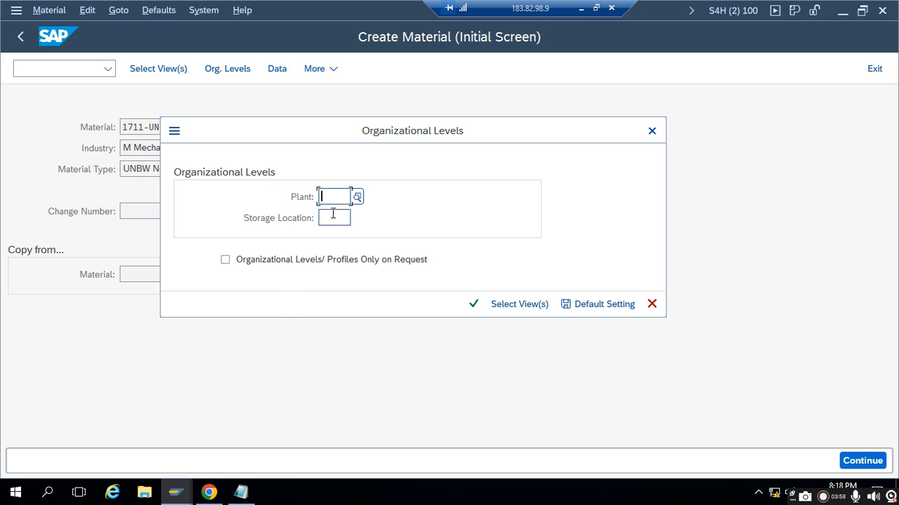
{"action": "type", "text": "1711"}
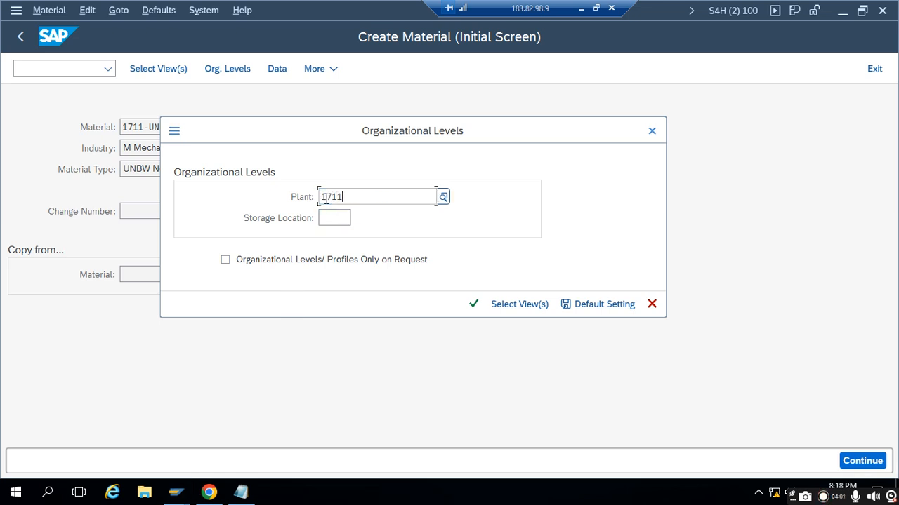
{"action": "key", "text": "Tab"}
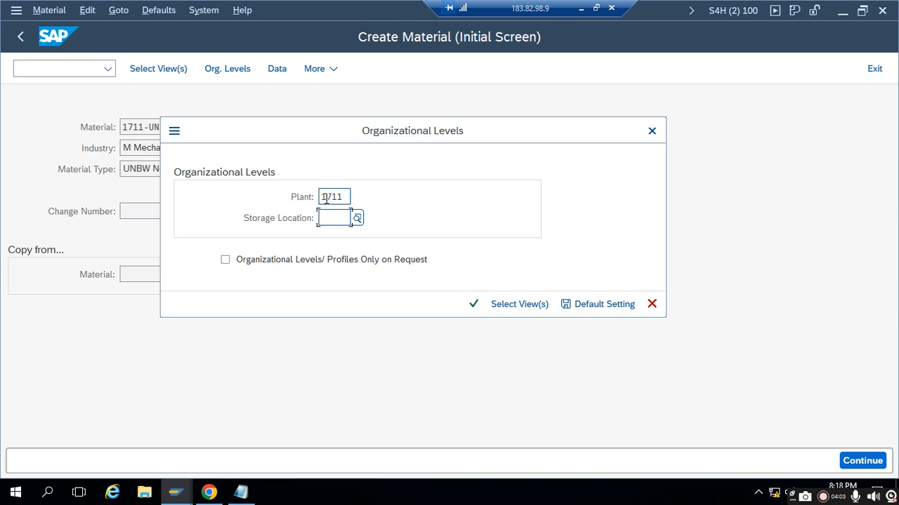
{"action": "type", "text": "0001"}
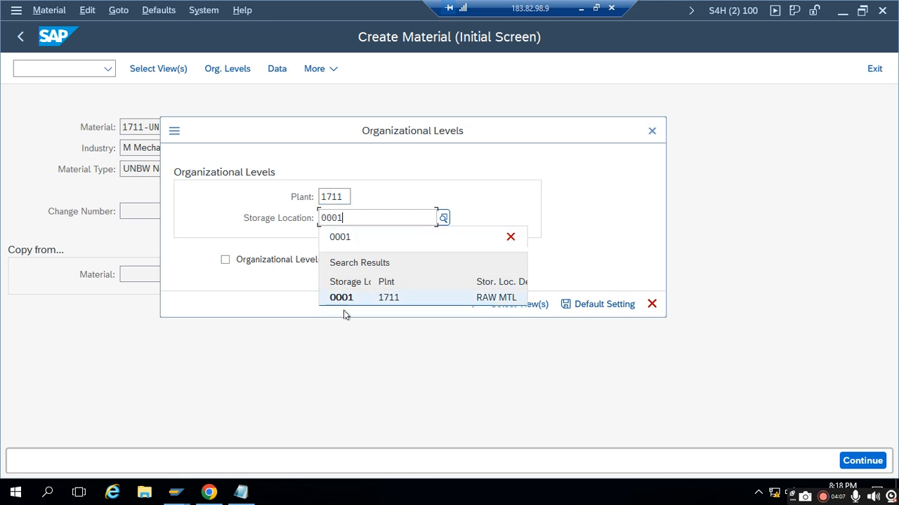
{"action": "left_click", "coordinate": [377, 299]}
{"action": "left_click", "coordinate": [474, 302]}
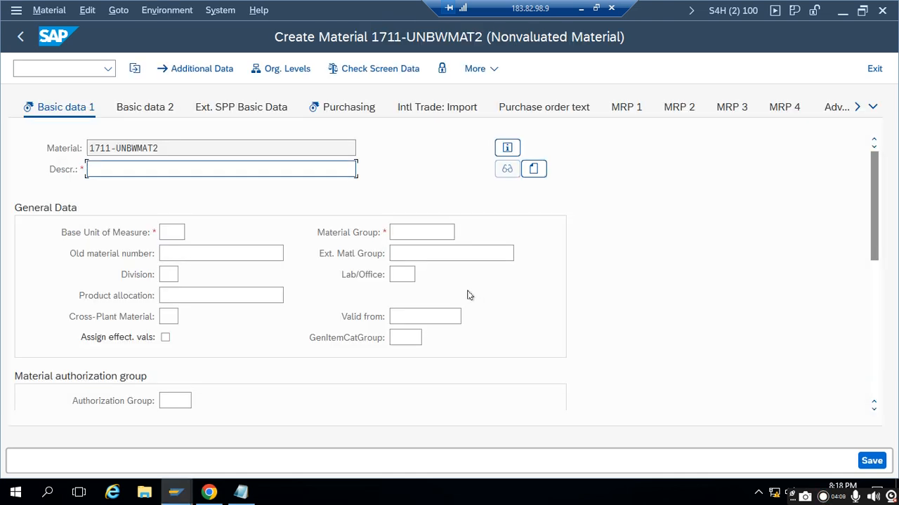
Copy the material number 1711-UNBWMAT2 into the material's description
{"action": "left_click", "coordinate": [193, 149]}
{"action": "key", "text": "ctrl+a"}
{"action": "key", "text": "ctrl+c"}
{"action": "left_click", "coordinate": [167, 167]}
{"action": "key", "text": "ctrl+v"}
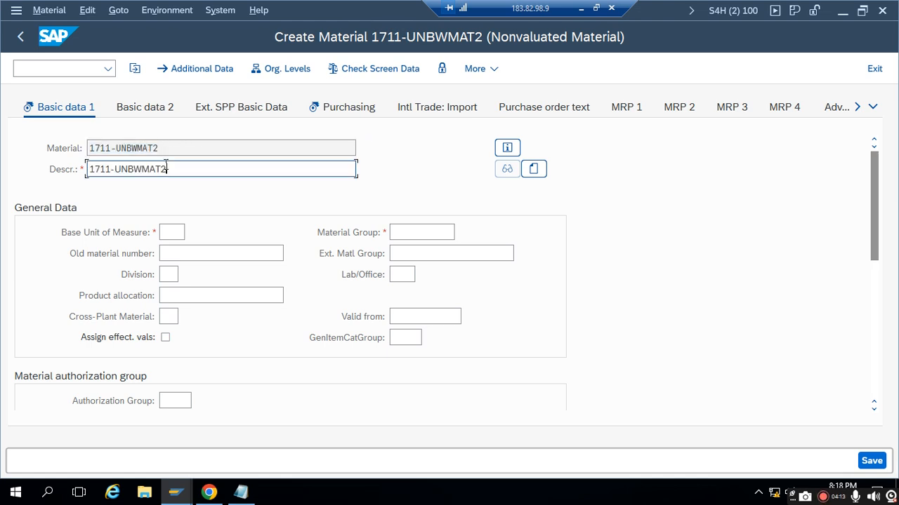
Set the base unit of measure to EA and the material group to LAB, and continue to the Purchasing view
{"action": "left_click", "coordinate": [175, 228]}
{"action": "type", "text": "EA"}
{"action": "key", "text": "Tab"}
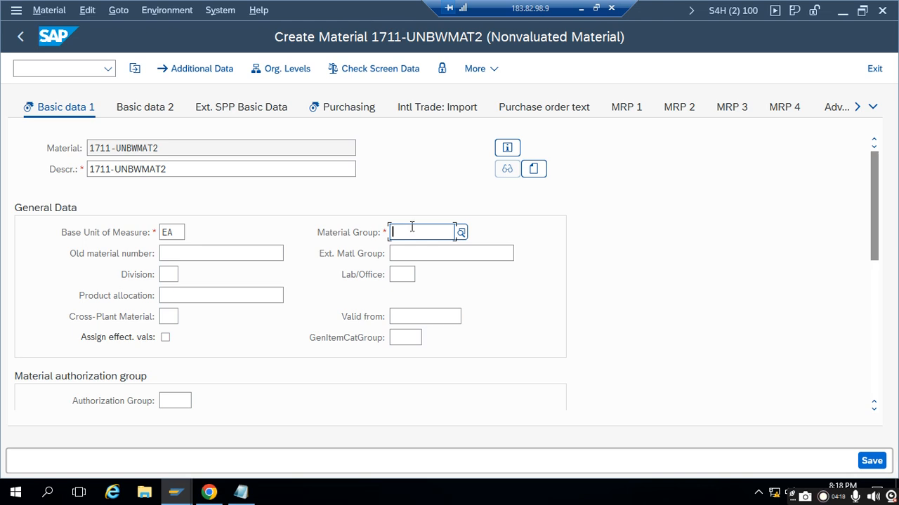
{"action": "type", "text": "LAB"}
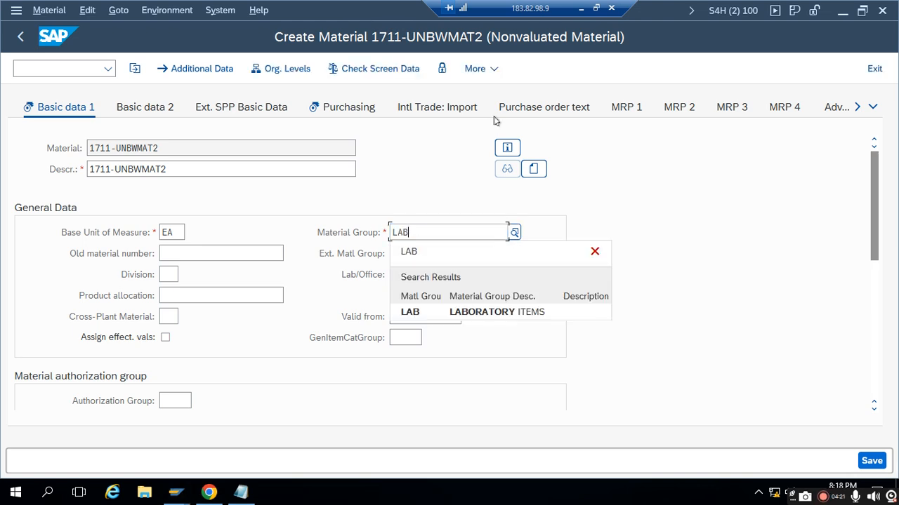
{"action": "left_click", "coordinate": [429, 311]}
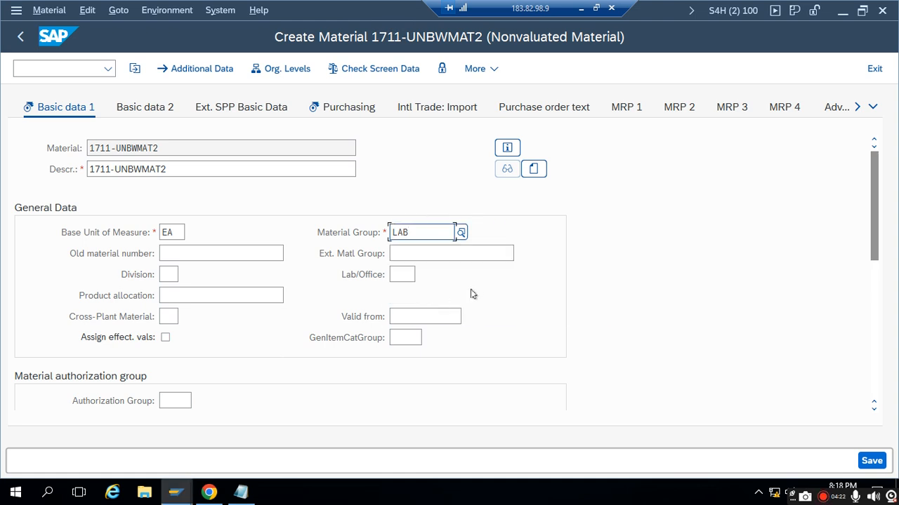
{"action": "key", "text": "Return"}
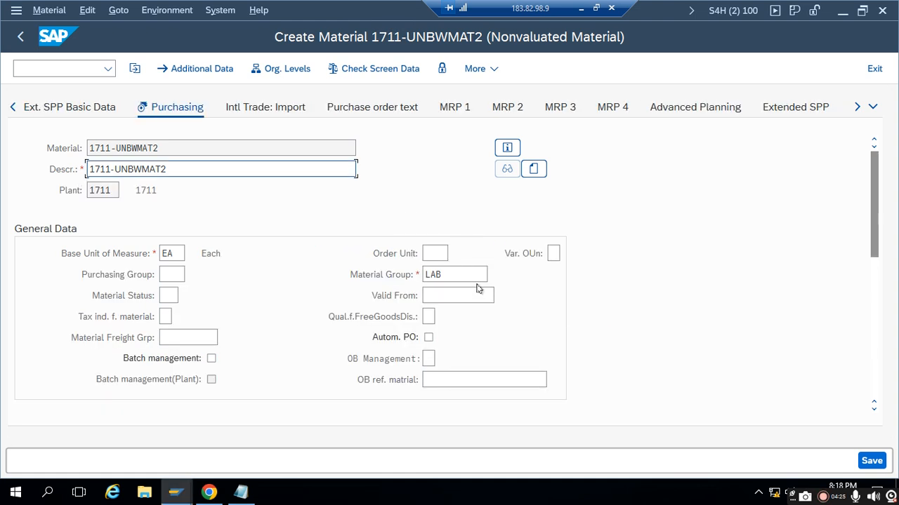
Set the purchasing group to 001 and continue to the Plant data / stor. 1 view
{"action": "left_click", "coordinate": [168, 275]}
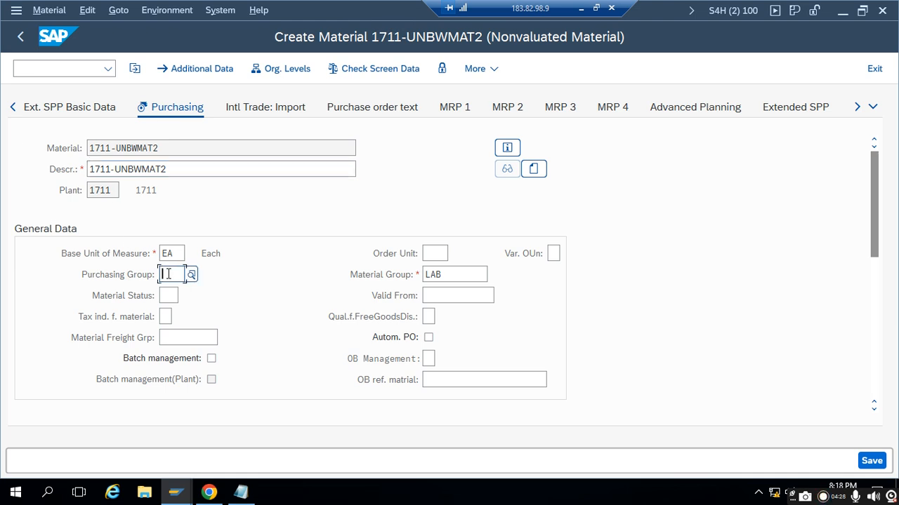
{"action": "type", "text": "00"}
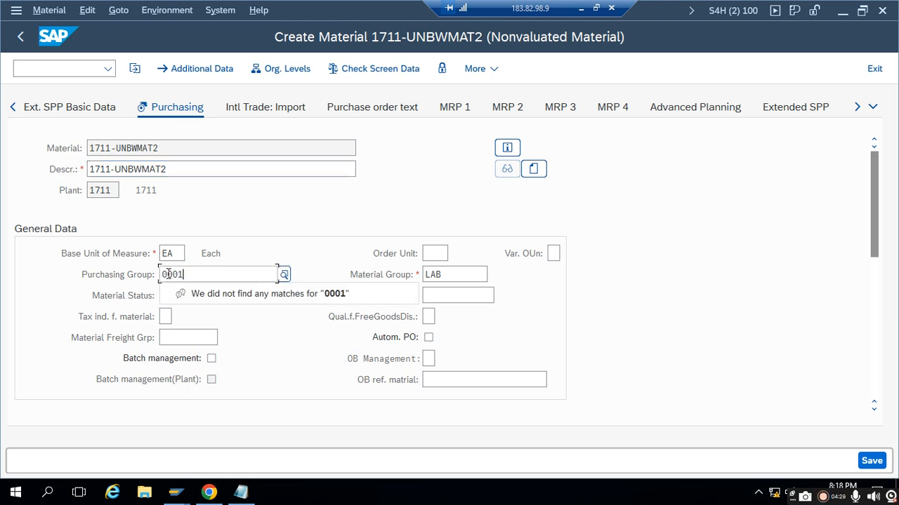
{"action": "type", "text": "1"}
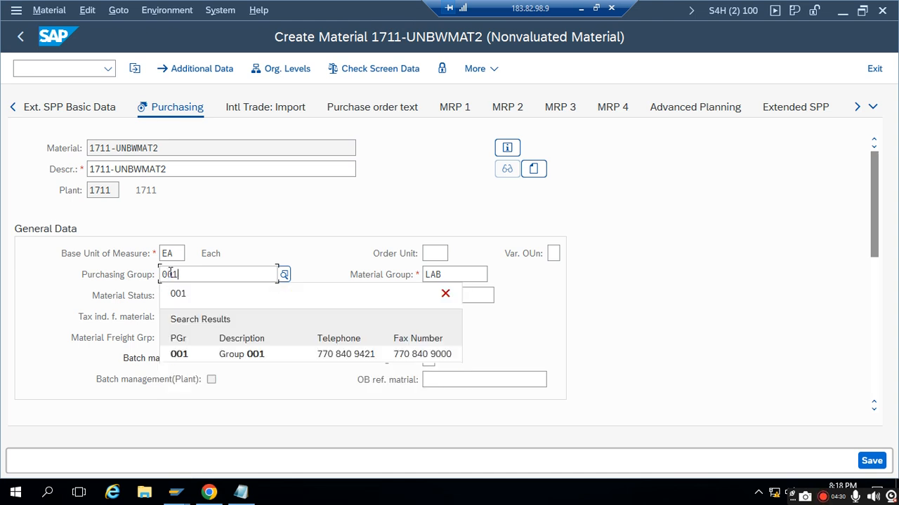
{"action": "left_click", "coordinate": [200, 355]}
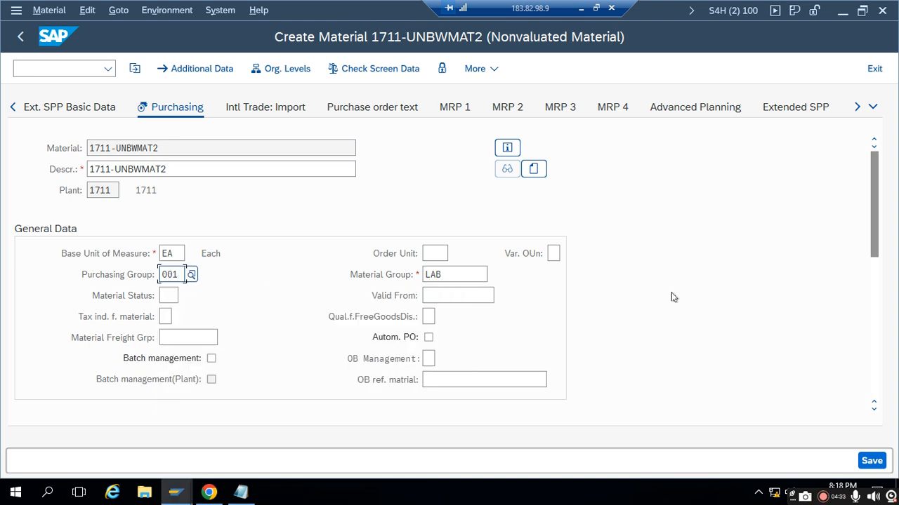
{"action": "key", "text": "Return"}
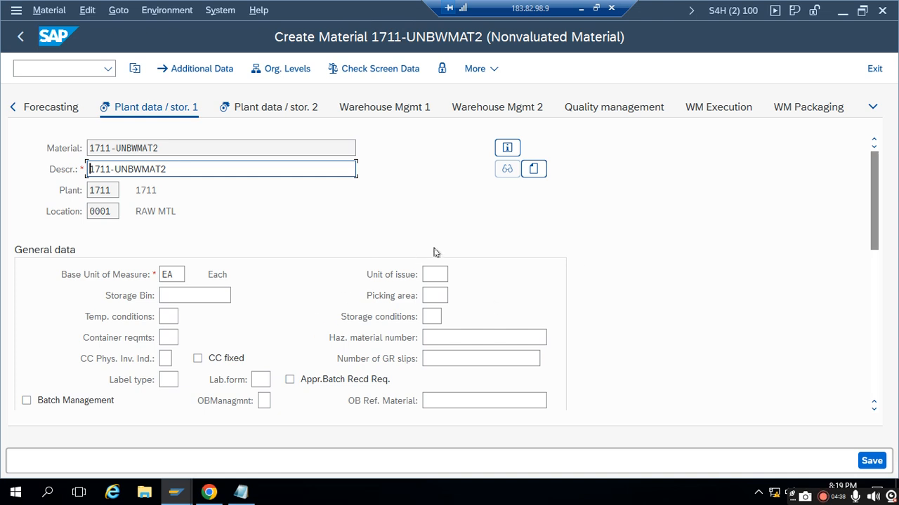
Look through the Plant data / stor. 2 view without entering values, and save the new material
{"action": "left_click", "coordinate": [268, 109]}
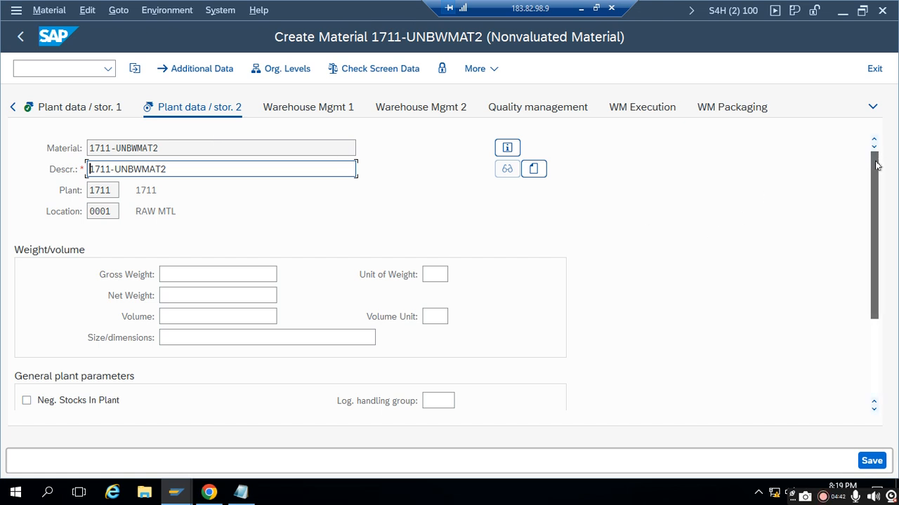
{"action": "left_click_drag", "start_coordinate": [875, 160], "coordinate": [874, 239]}
{"action": "left_click", "coordinate": [225, 315]}
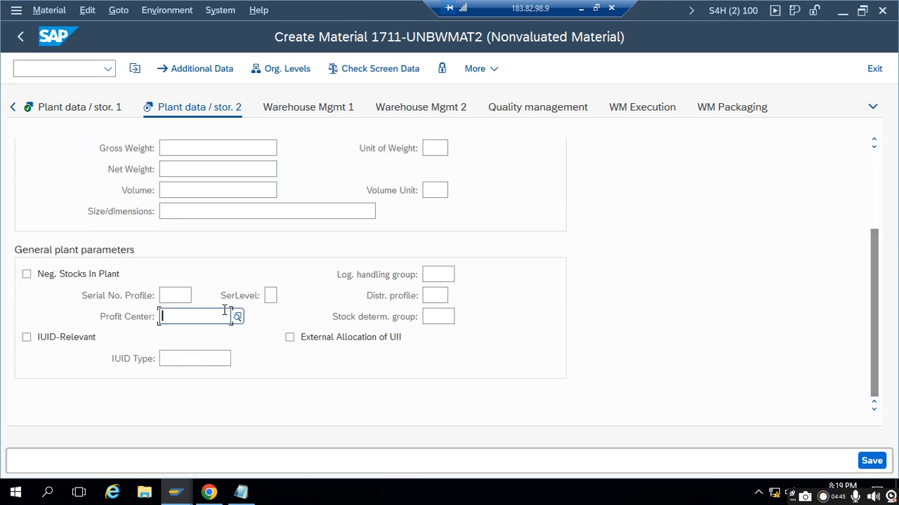
{"action": "left_click", "coordinate": [200, 335]}
{"action": "left_click", "coordinate": [875, 160]}
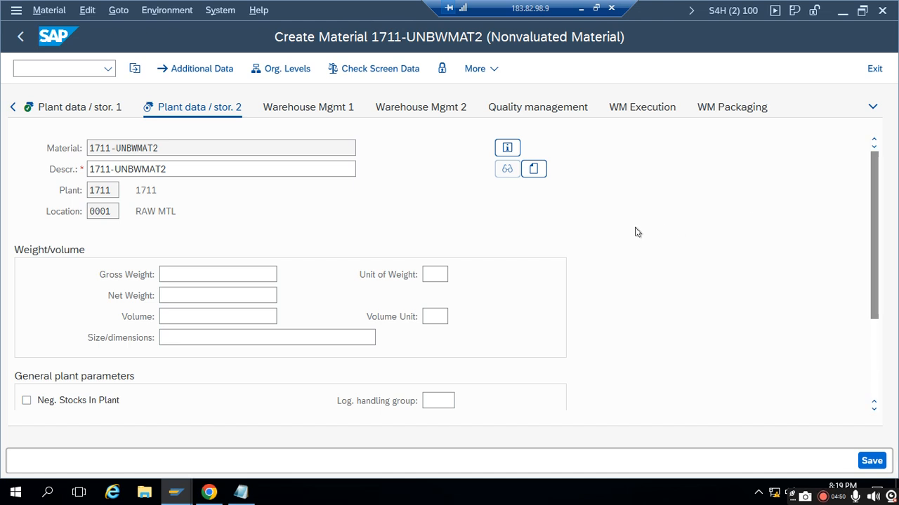
{"action": "key", "text": "Return"}
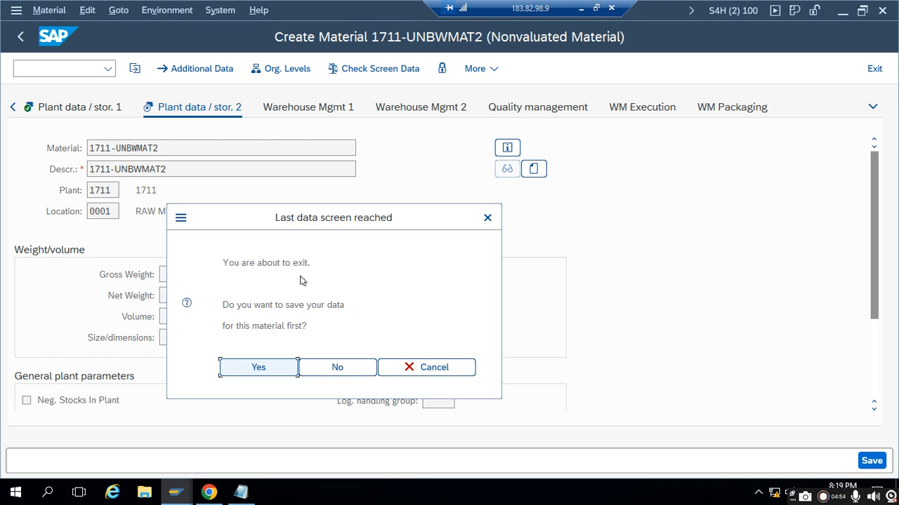
{"action": "left_click", "coordinate": [253, 368]}
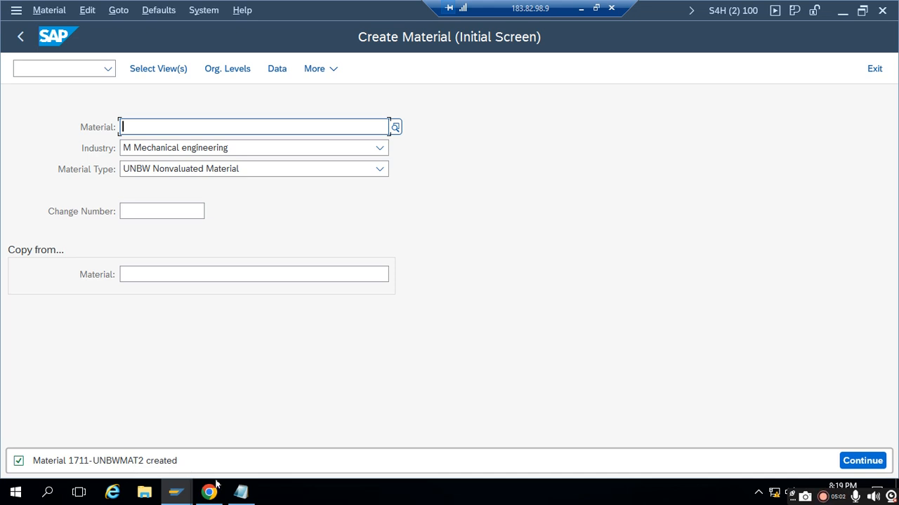
Switch to Notepad and change the noted material number to 1711-UNBWMAT2
{"action": "left_click", "coordinate": [241, 492]}
{"action": "left_click", "coordinate": [135, 83]}
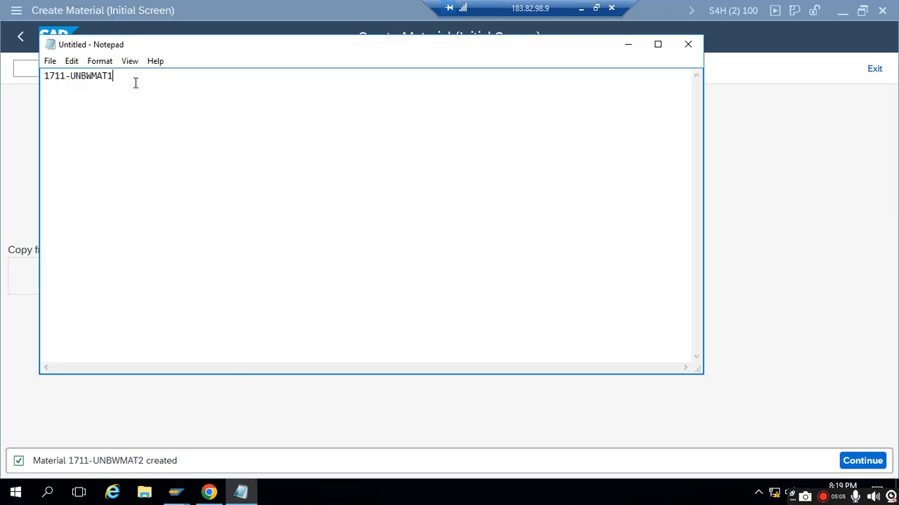
{"action": "type", "text": "2"}
Switch to the SAP material types configuration and open the quantity/value updating settings for UNBW
{"action": "left_click", "coordinate": [177, 492]}
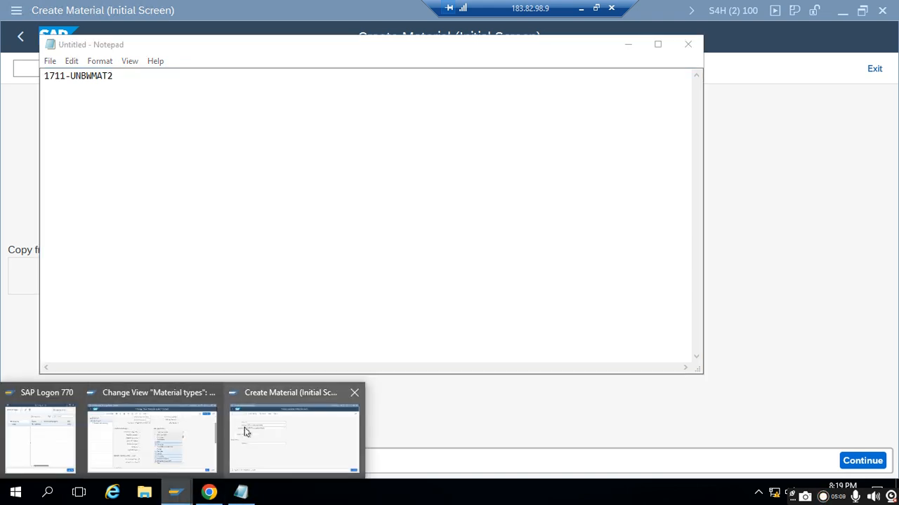
{"action": "left_click", "coordinate": [196, 448]}
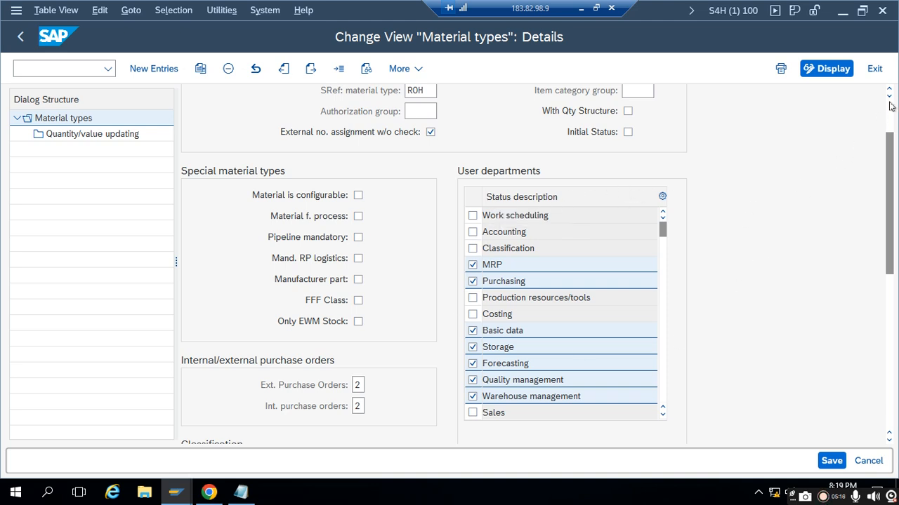
{"action": "scroll", "coordinate": [892, 107], "scroll_direction": "up", "scroll_amount": 2}
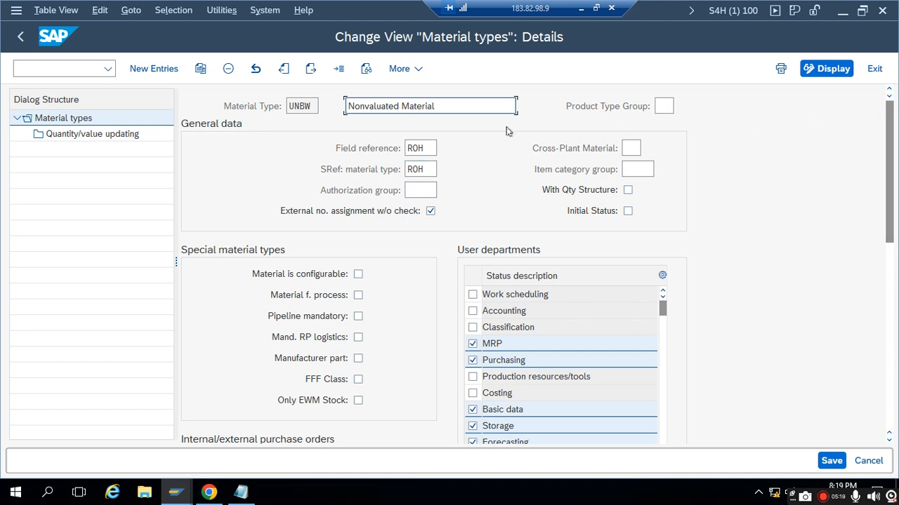
{"action": "double_click", "coordinate": [79, 135]}
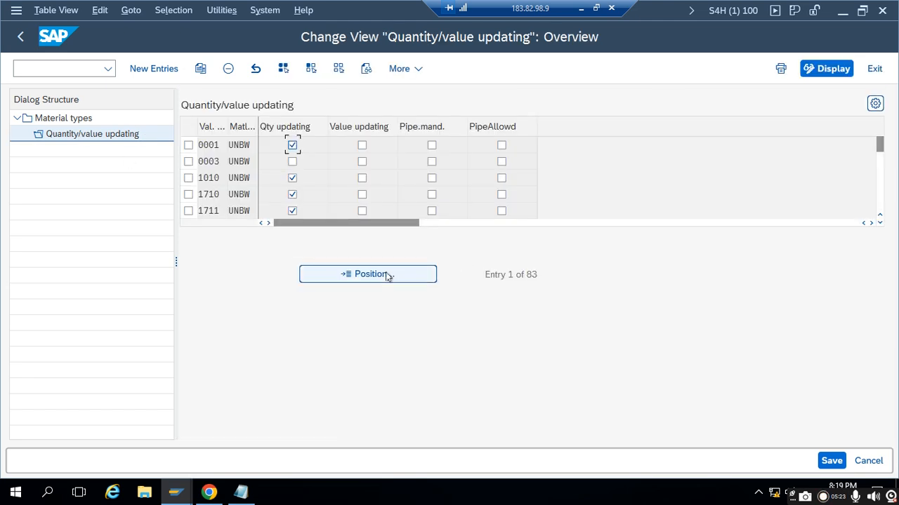
Position the quantity/value updating list at valuation area 1711 and material type UNBW, and select that entry to examine its update settings
{"action": "left_click", "coordinate": [389, 275]}
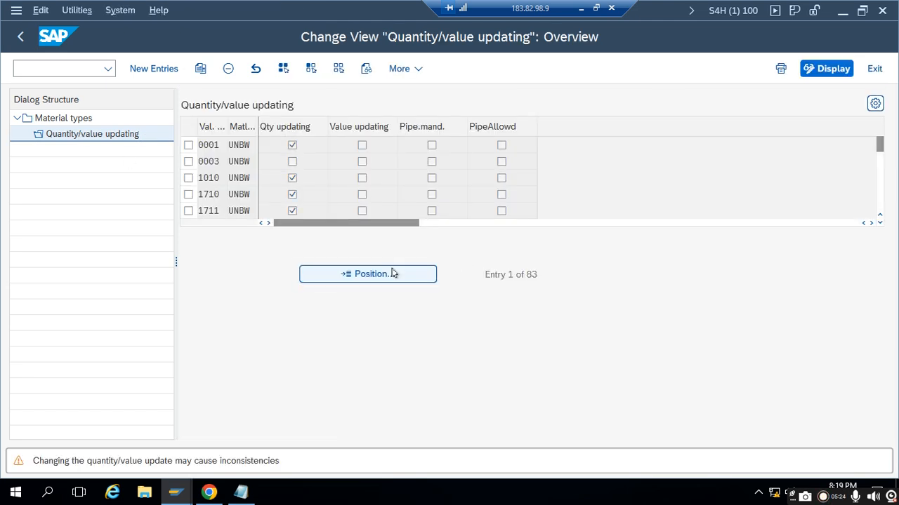
{"action": "type", "text": "1711"}
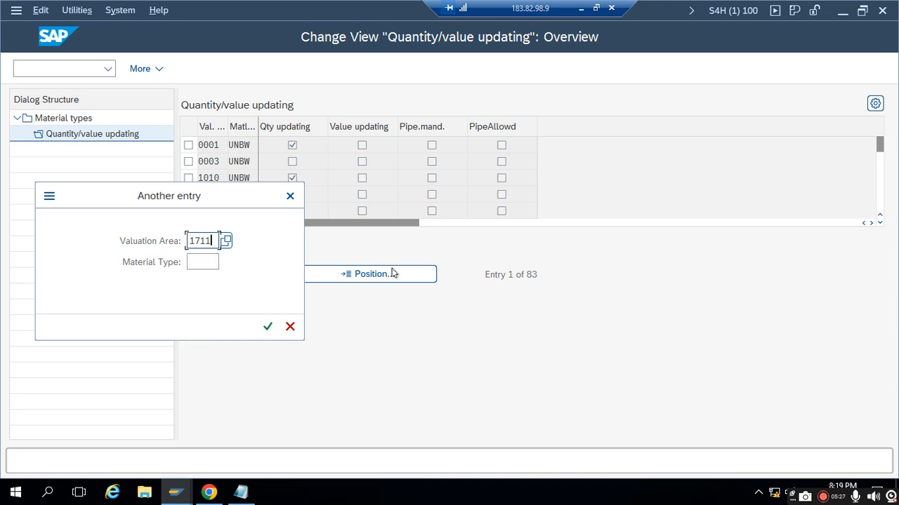
{"action": "key", "text": "Tab"}
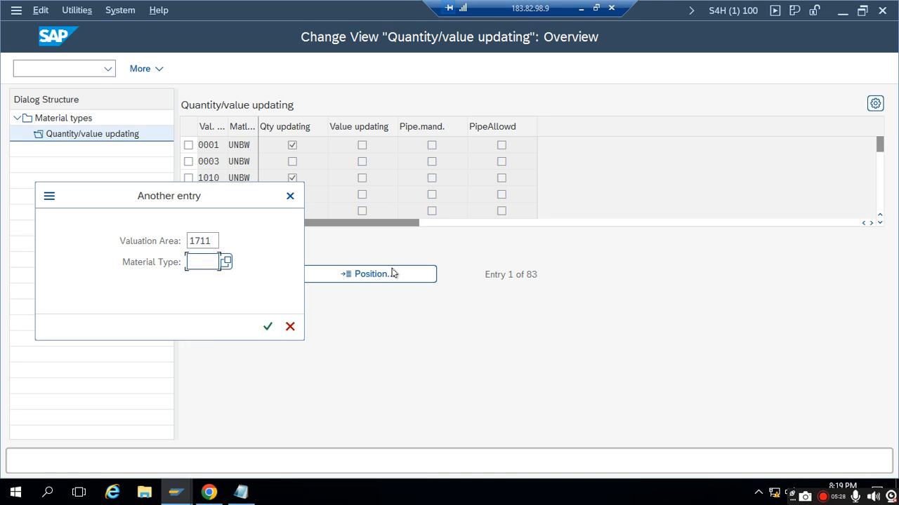
{"action": "type", "text": "UNBW"}
{"action": "key", "text": "Return"}
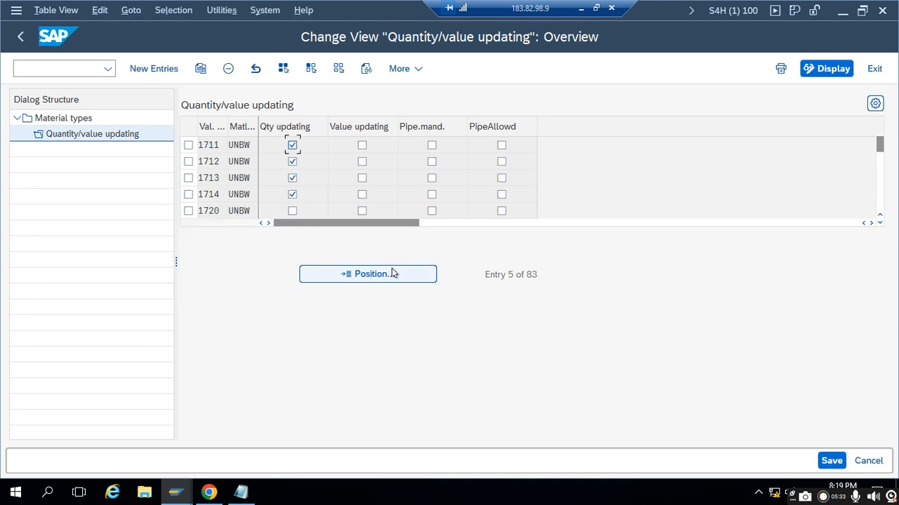
{"action": "left_click", "coordinate": [190, 146]}
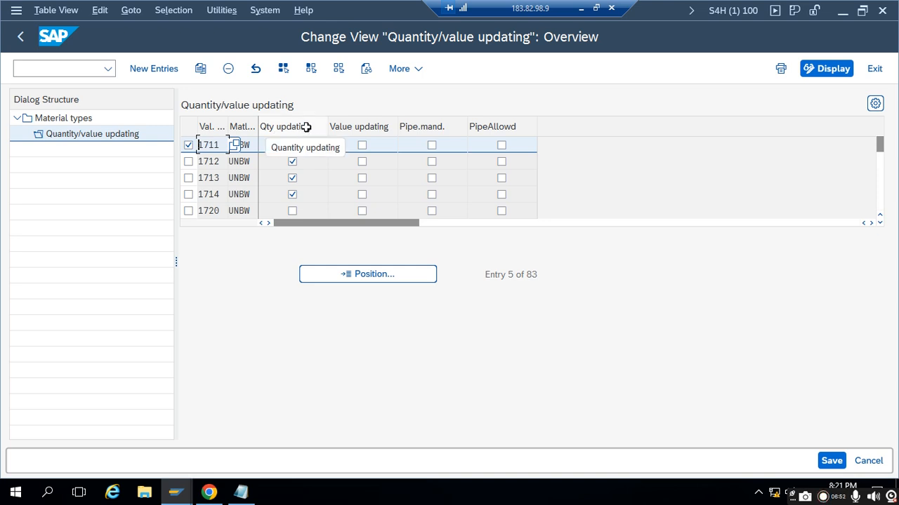
Leave the material types configuration and return to the Customizing: Execute Project screen
{"action": "left_click", "coordinate": [21, 37]}
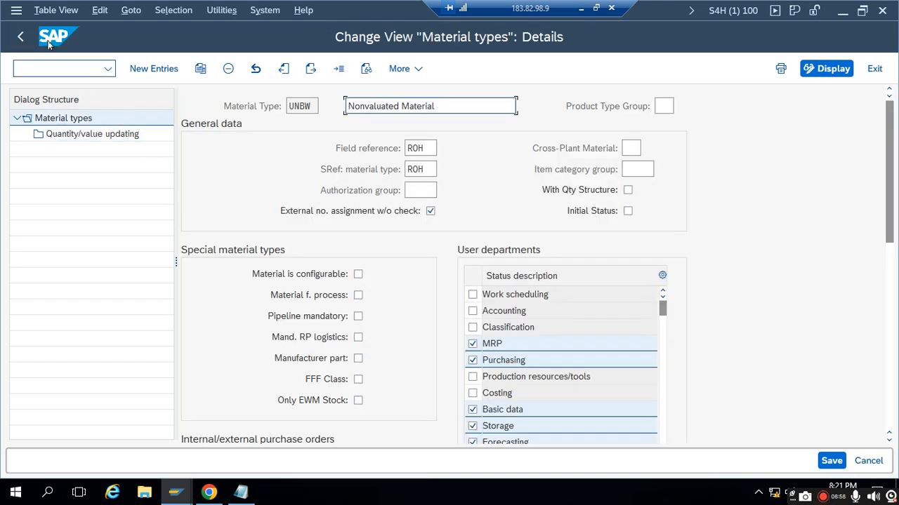
{"action": "left_click", "coordinate": [20, 38]}
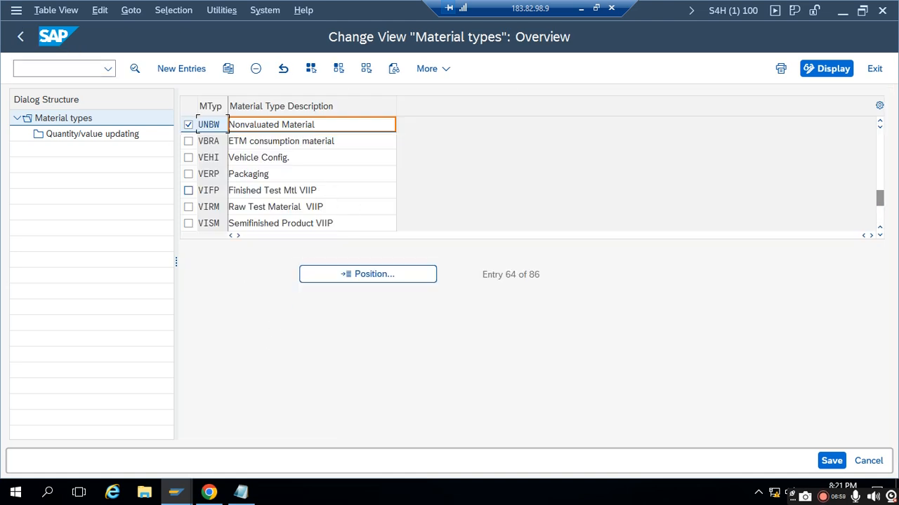
{"action": "left_click", "coordinate": [22, 37]}
{"action": "left_click", "coordinate": [21, 37]}
Switch to Notepad and copy the material number 1711-UNBWMAT2
{"action": "left_click", "coordinate": [241, 492]}
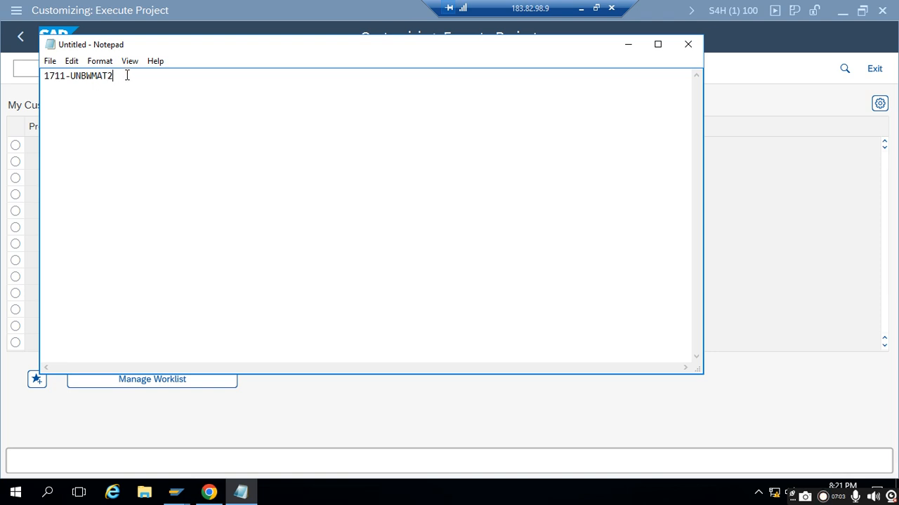
{"action": "left_click_drag", "start_coordinate": [127, 75], "coordinate": [21, 68]}
{"action": "key", "text": "ctrl+c"}
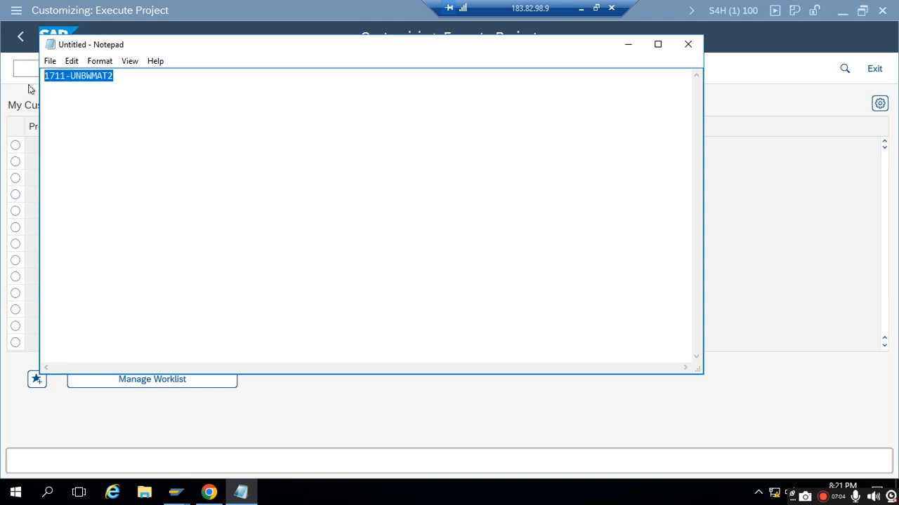
Switch to the SAP Fiori home page in Chrome, search for MANAGE PURCHASE REQUI, and open Manage Purchase Requisitions - Professional
{"action": "left_click", "coordinate": [209, 492]}
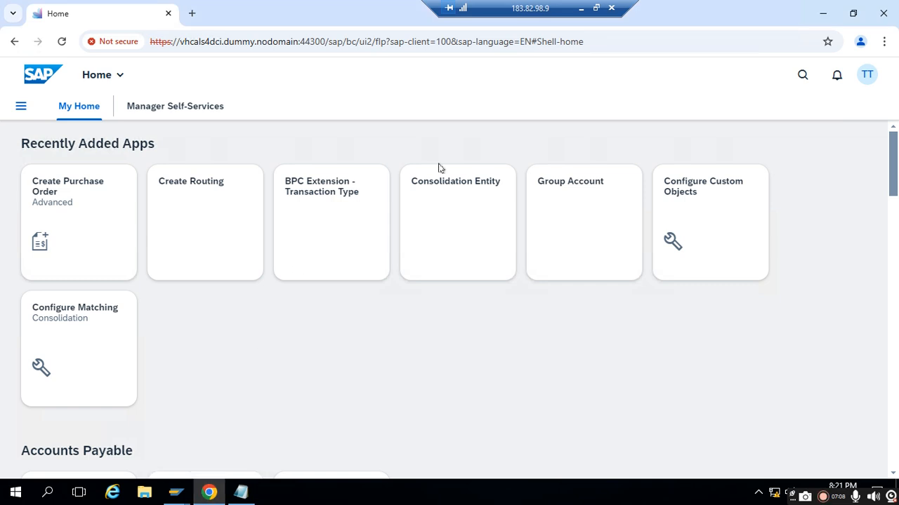
{"action": "left_click", "coordinate": [798, 74]}
{"action": "type", "text": "MANAGE PURCHASE REQSUITI"}
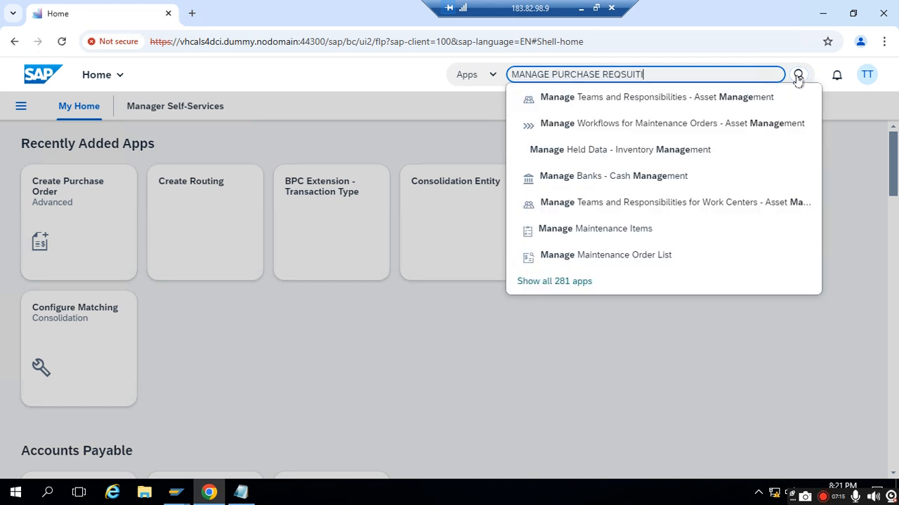
{"action": "key", "text": "BackSpace"}
{"action": "key", "text": "BackSpace"}
{"action": "key", "text": "BackSpace"}
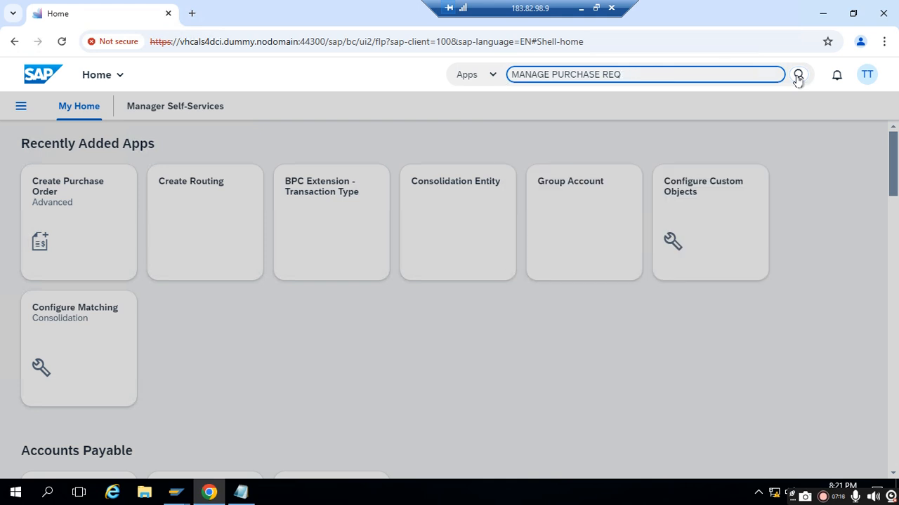
{"action": "type", "text": "UITO"}
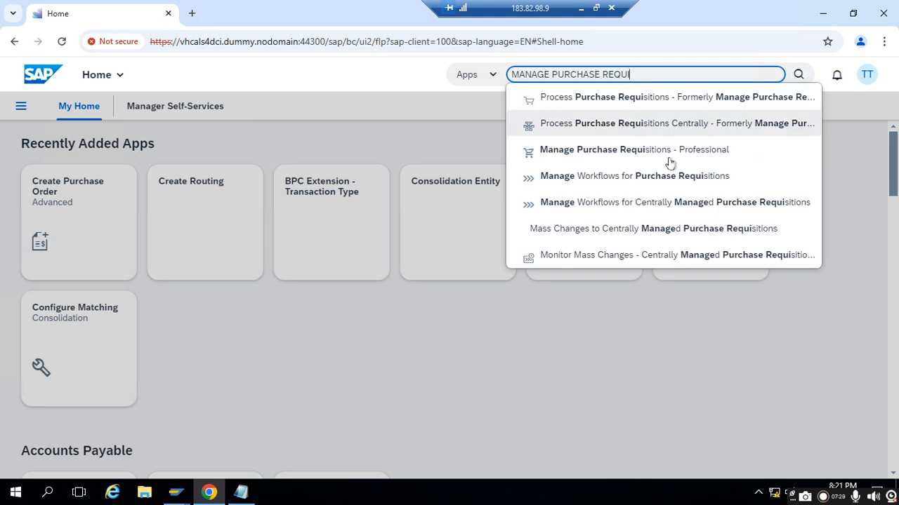
{"action": "left_click", "coordinate": [666, 153]}
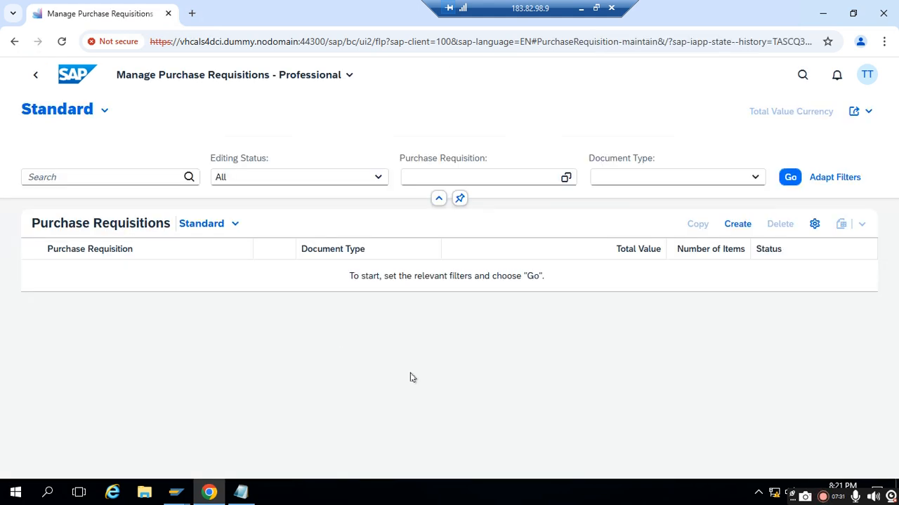
Create a new purchase requisition and set its description to NON VALUARE UNBW MATERIAL PURCHASE
{"action": "left_click", "coordinate": [737, 224]}
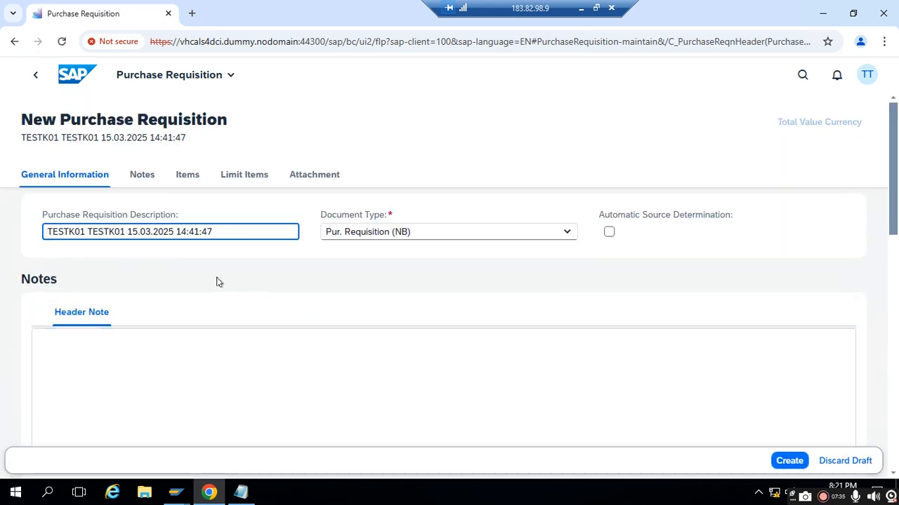
{"action": "triple_click", "coordinate": [226, 232]}
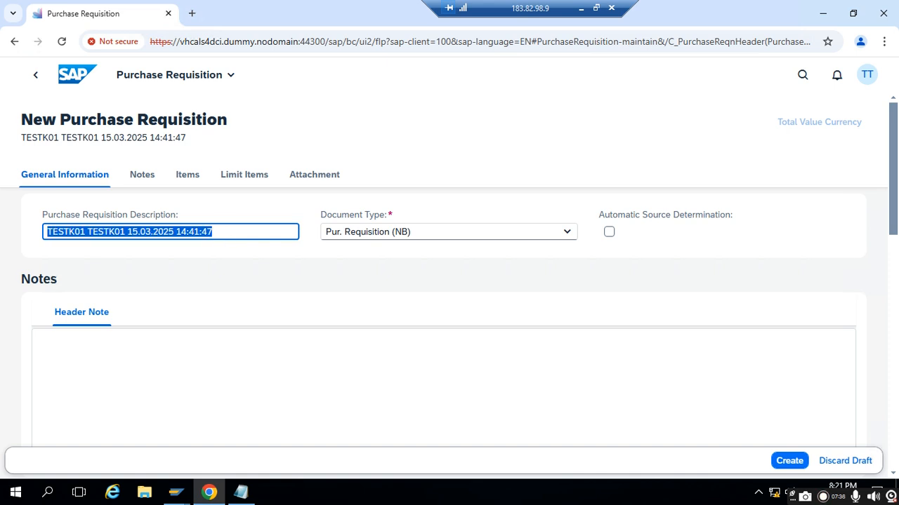
{"action": "type", "text": "NON VALUARE"}
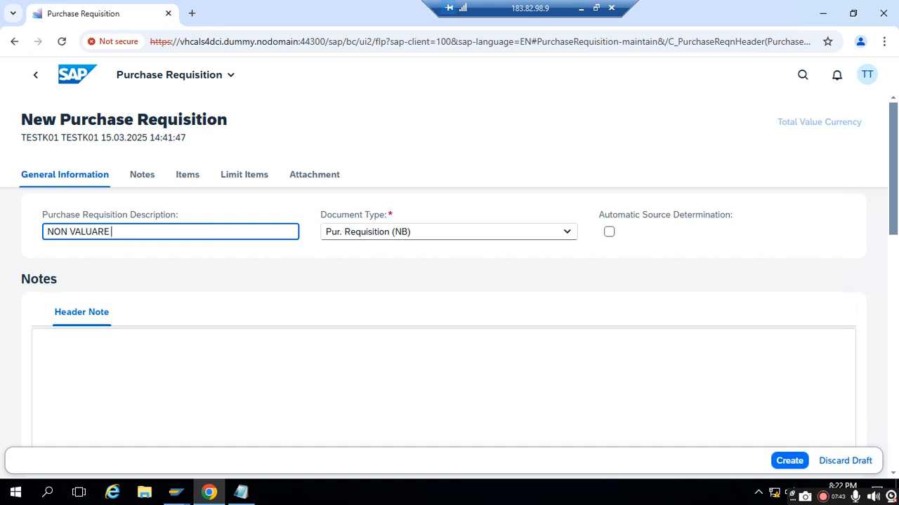
{"action": "type", "text": "UNBW MATER"}
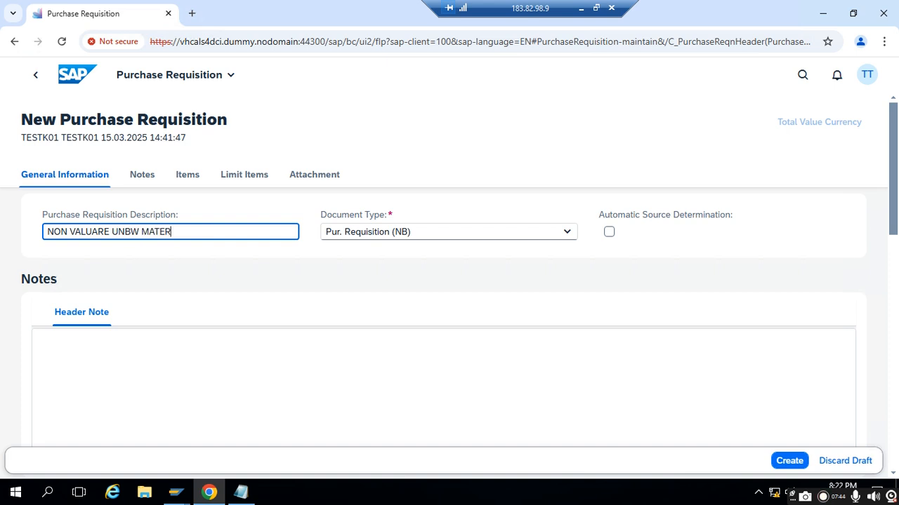
{"action": "type", "text": "IAL PURCHASE"}
Add a material item to the purchase requisition and select material 1711-UNBWMAT2 in plant 1711
{"action": "left_click_drag", "start_coordinate": [894, 183], "coordinate": [754, 281]}
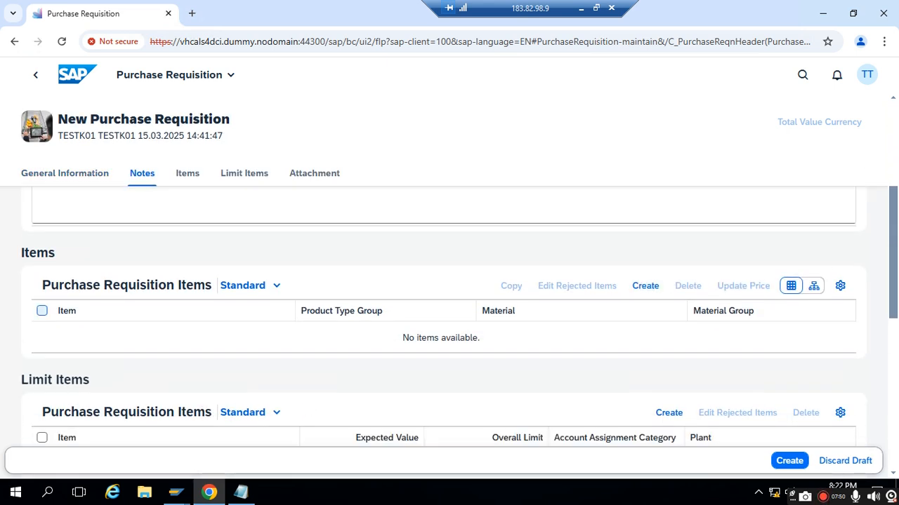
{"action": "left_click", "coordinate": [651, 289]}
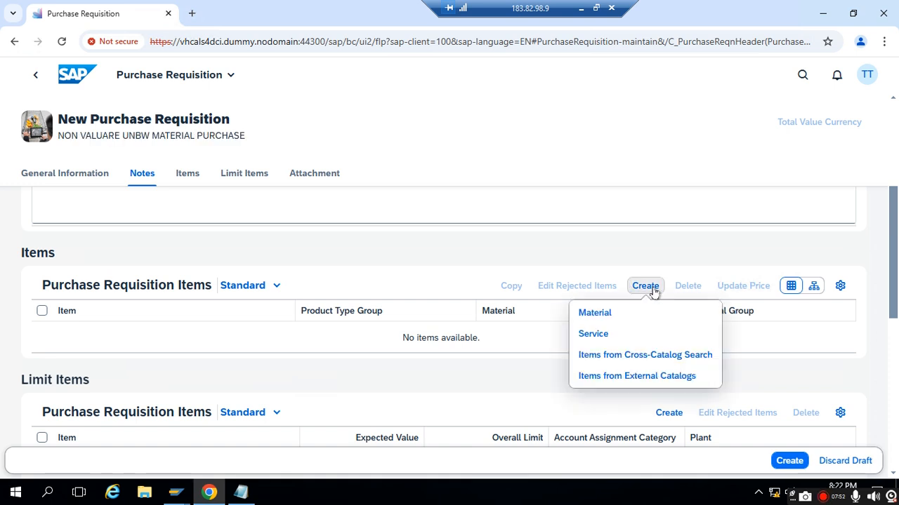
{"action": "left_click", "coordinate": [587, 317]}
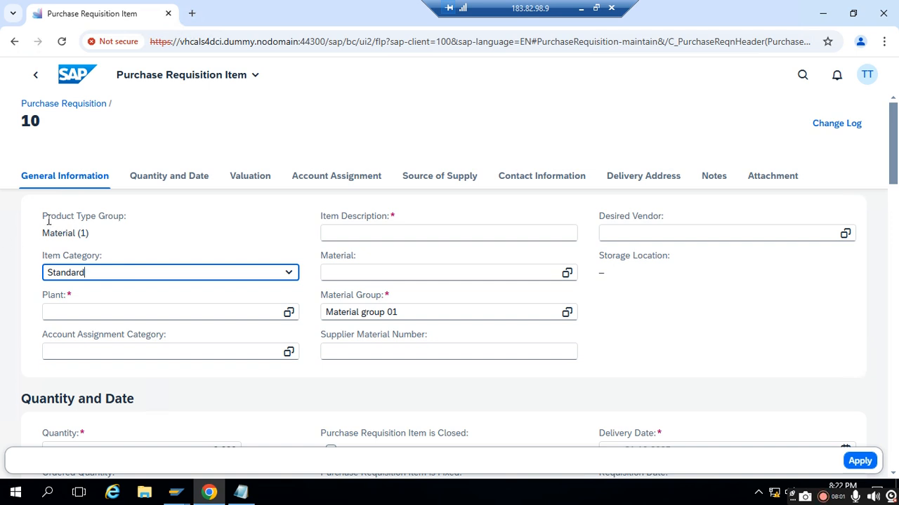
{"action": "left_click_drag", "start_coordinate": [48, 218], "coordinate": [90, 235]}
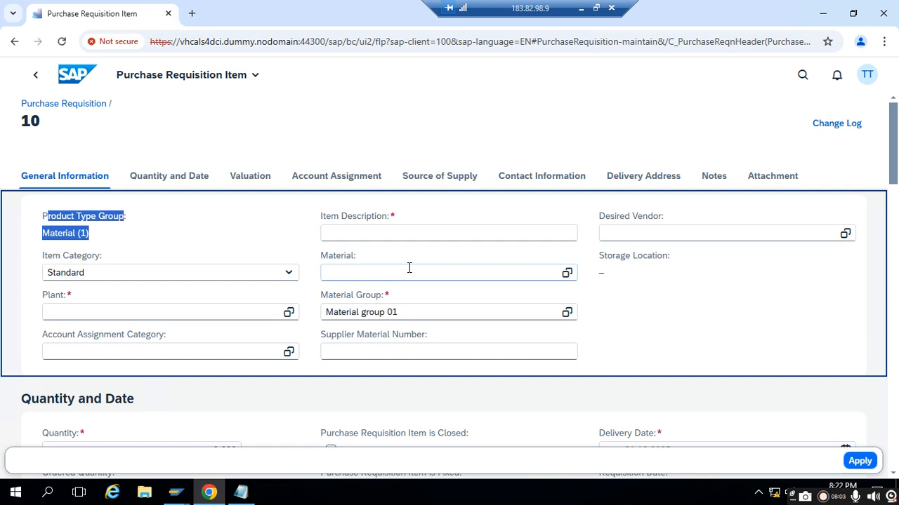
{"action": "left_click", "coordinate": [355, 266]}
{"action": "key", "text": "ctrl+v"}
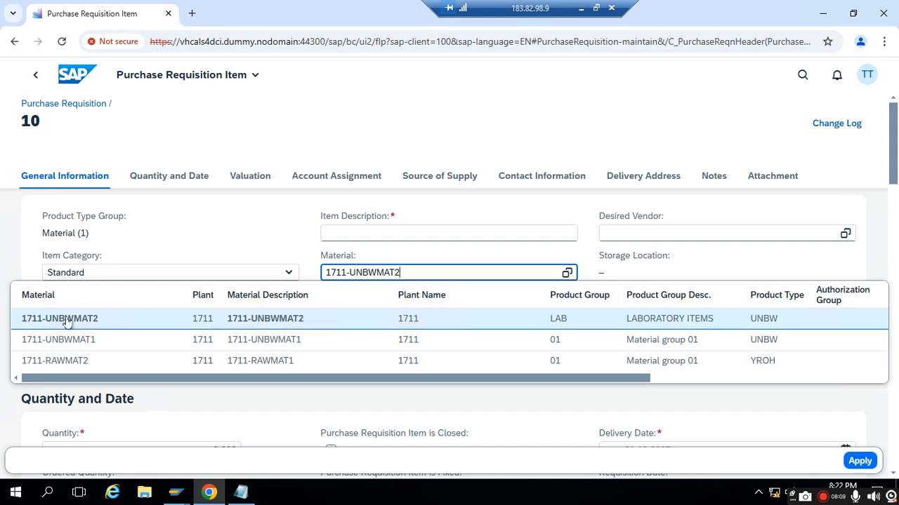
{"action": "left_click", "coordinate": [83, 322]}
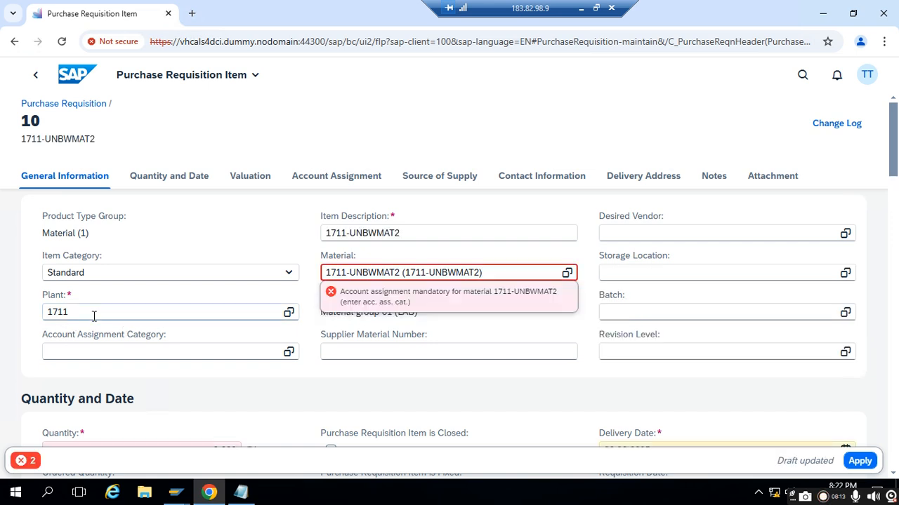
Set the item's desired vendor to 17300001 for company code 1711 and its storage location to 0001
{"action": "left_click", "coordinate": [642, 234]}
{"action": "type", "text": "17300001"}
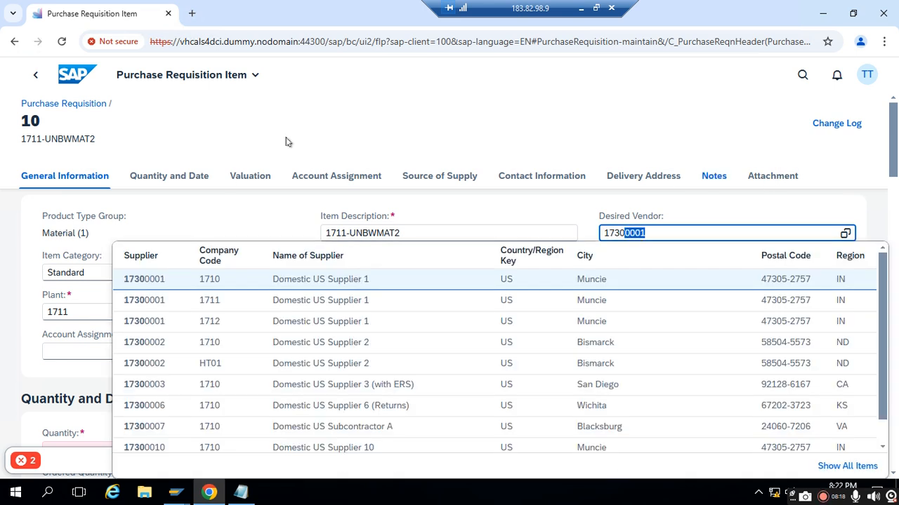
{"action": "left_click", "coordinate": [160, 300]}
{"action": "left_click", "coordinate": [625, 273]}
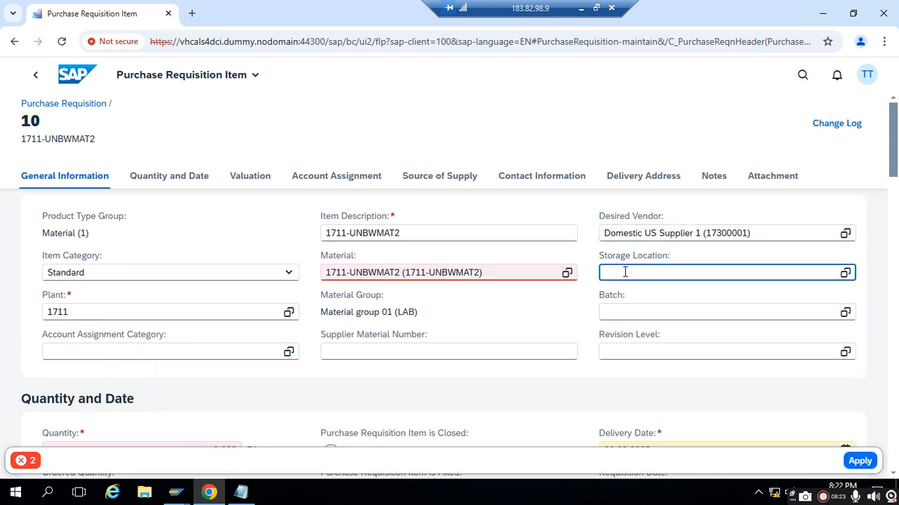
{"action": "type", "text": "0001"}
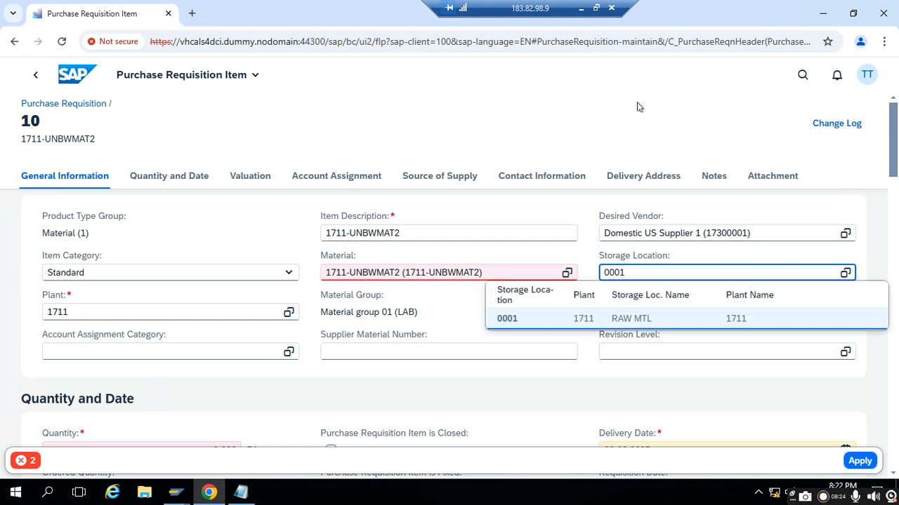
{"action": "left_click", "coordinate": [547, 330]}
{"action": "left_click", "coordinate": [603, 395]}
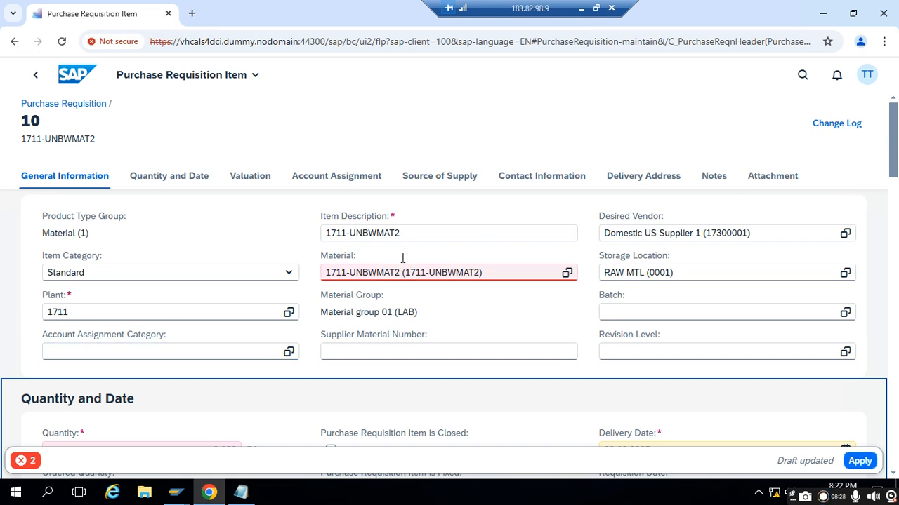
Check the item's error messages and set its account assignment category to Cost center (K)
{"action": "left_click", "coordinate": [26, 460]}
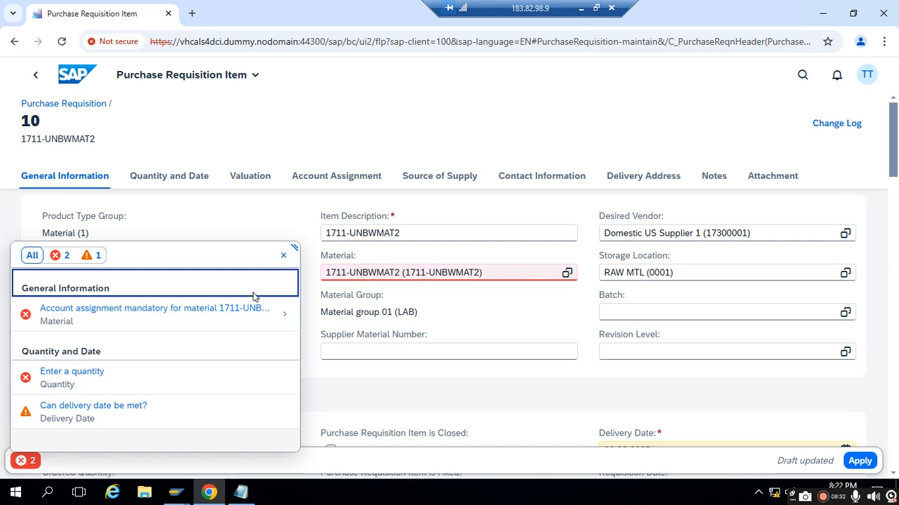
{"action": "left_click", "coordinate": [282, 254]}
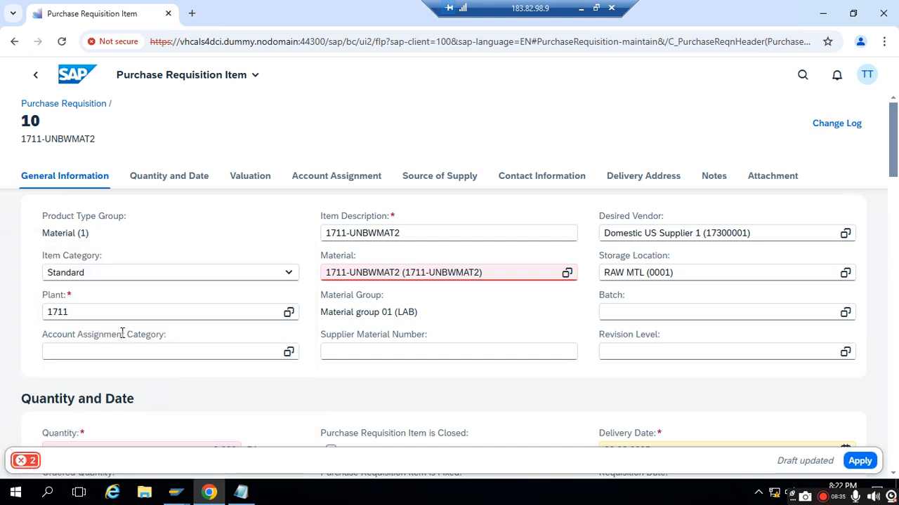
{"action": "left_click", "coordinate": [112, 353]}
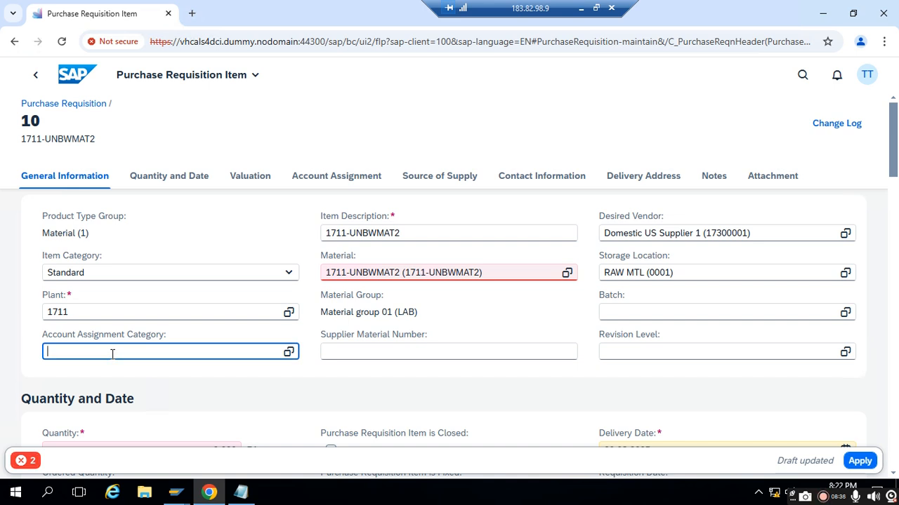
{"action": "left_click", "coordinate": [96, 421]}
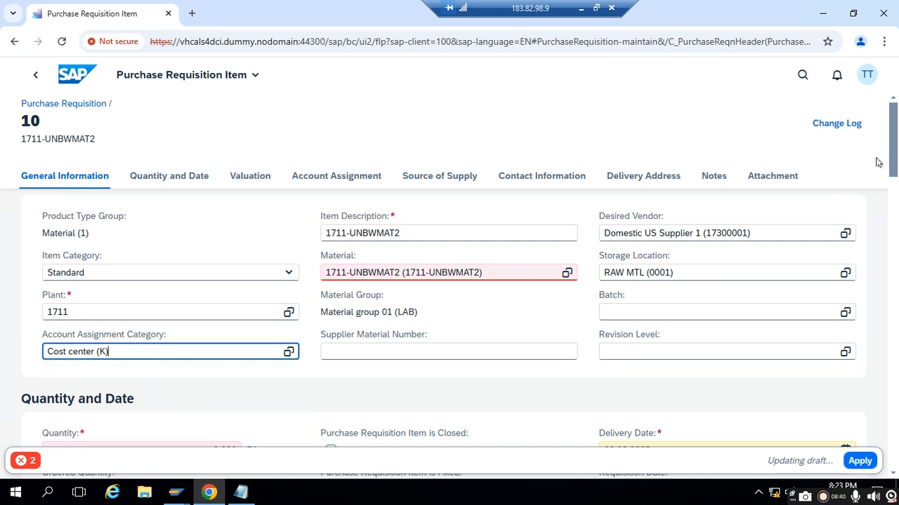
Set the item's quantity to 10 EA and its valuation price to 10 USD
{"action": "left_click_drag", "start_coordinate": [895, 135], "coordinate": [897, 178]}
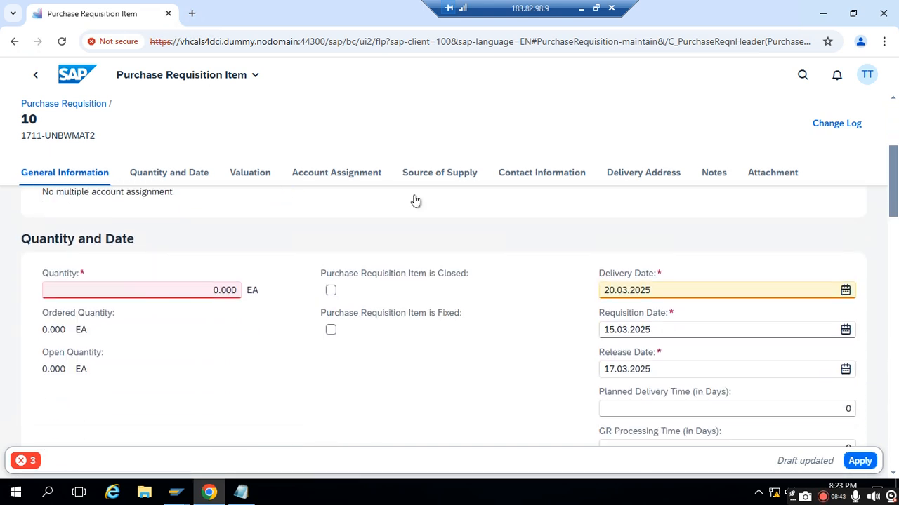
{"action": "left_click", "coordinate": [201, 286]}
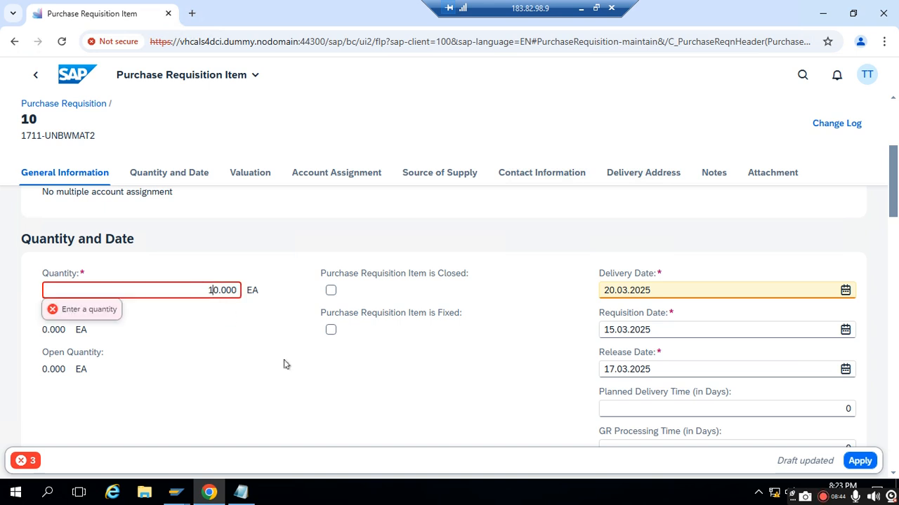
{"action": "left_click", "coordinate": [417, 373]}
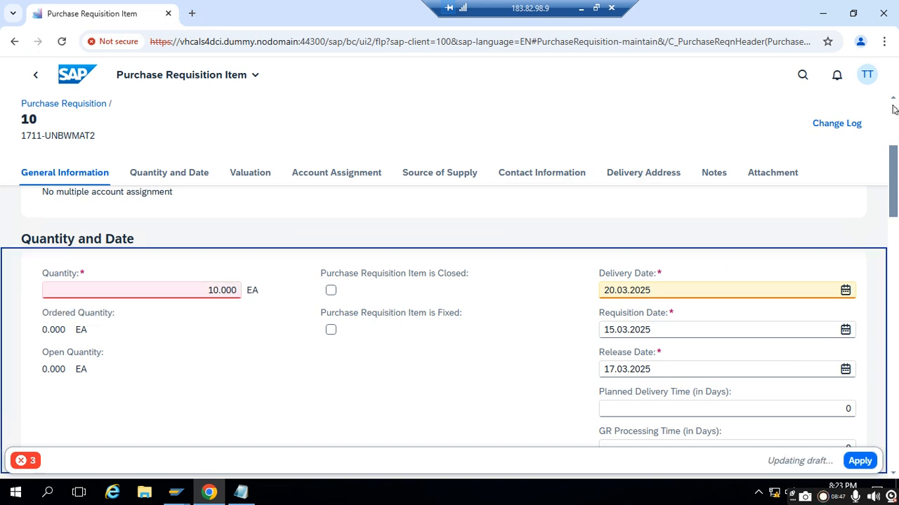
{"action": "scroll", "coordinate": [73, 220], "scroll_direction": "down", "scroll_amount": 5}
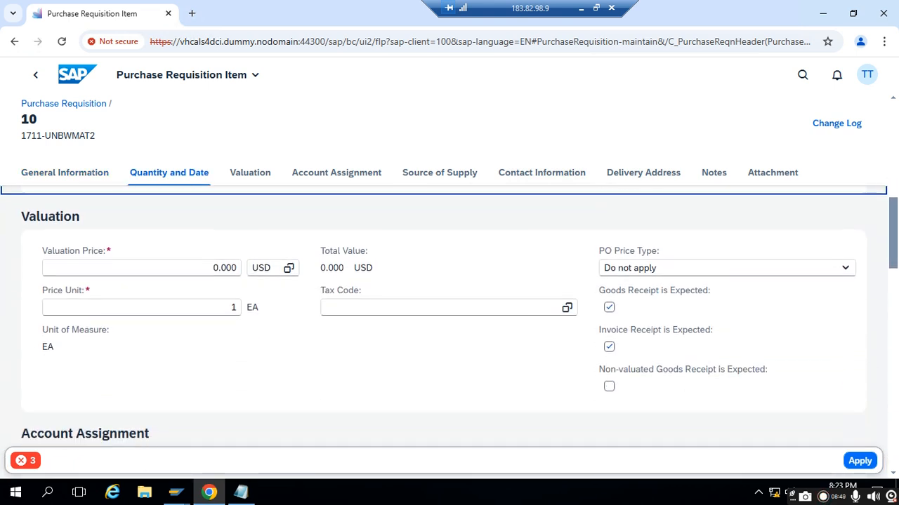
{"action": "left_click_drag", "start_coordinate": [889, 240], "coordinate": [896, 207]}
{"action": "left_click", "coordinate": [188, 322]}
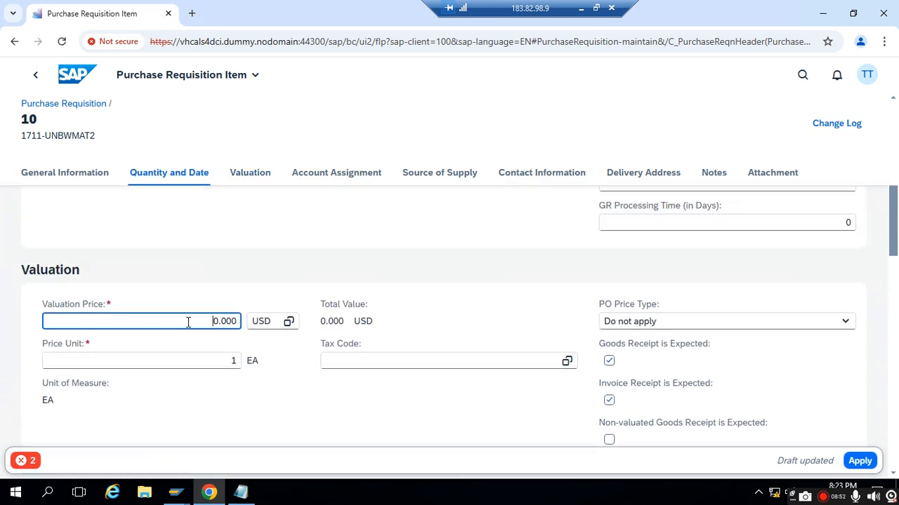
{"action": "left_click", "coordinate": [503, 284]}
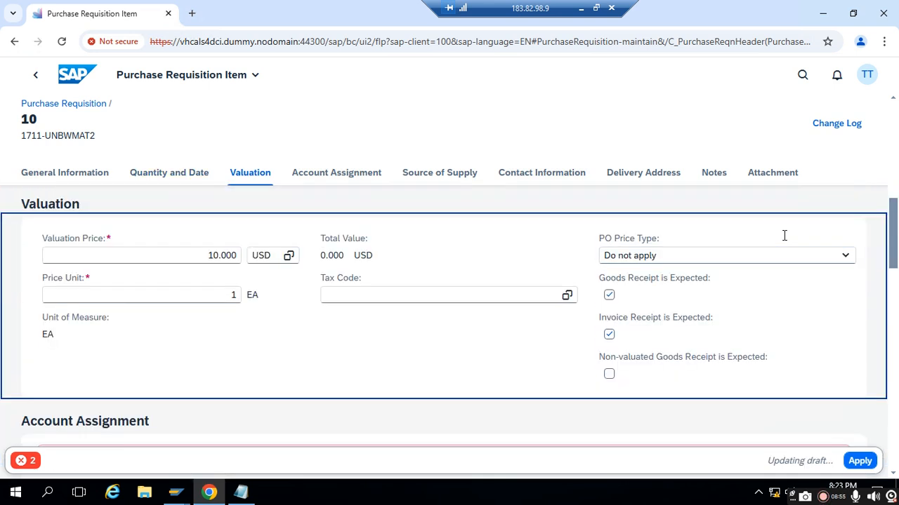
Open the item's account assignment line 1 and set its cost center to 1711COS1
{"action": "left_click_drag", "start_coordinate": [894, 239], "coordinate": [893, 261]}
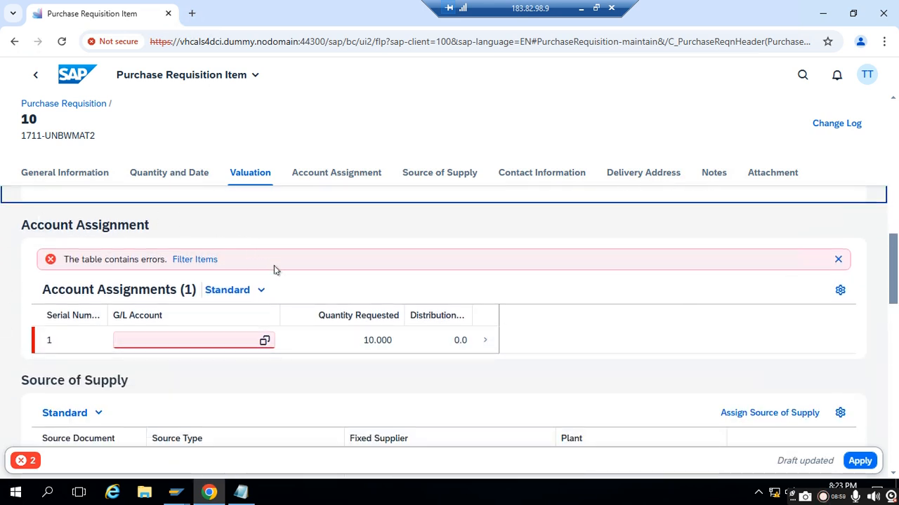
{"action": "left_click", "coordinate": [482, 340]}
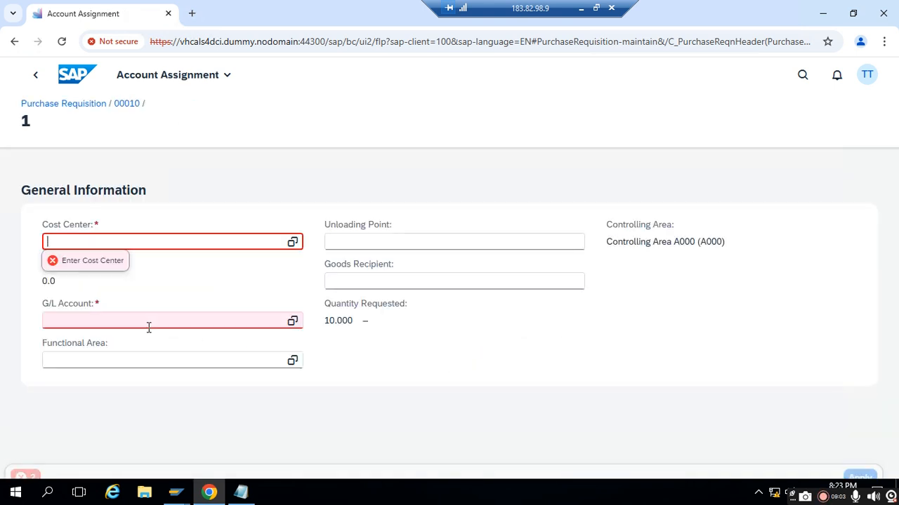
{"action": "type", "text": "711COS1"}
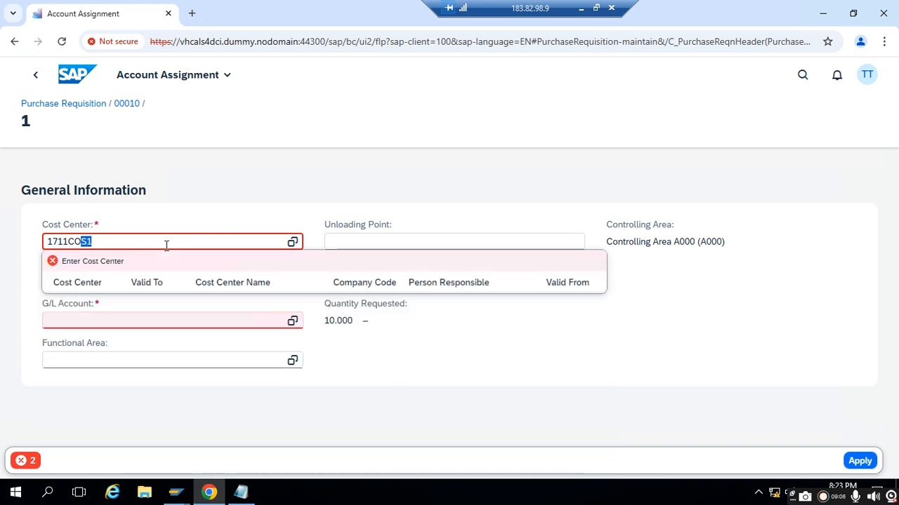
{"action": "key", "text": "Return"}
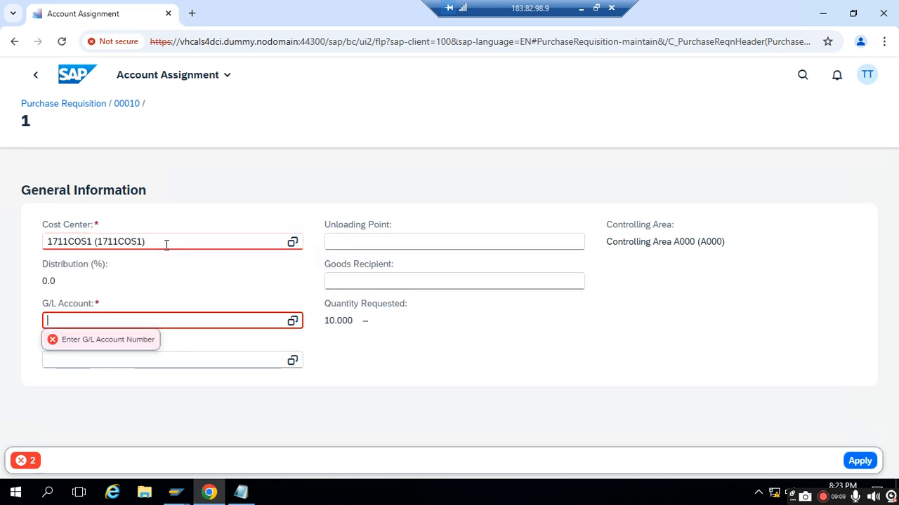
Set the G/L account to 51600000 (Consptn Trde Gds) for company code 1711 and apply the account assignment
{"action": "type", "text": "516"}
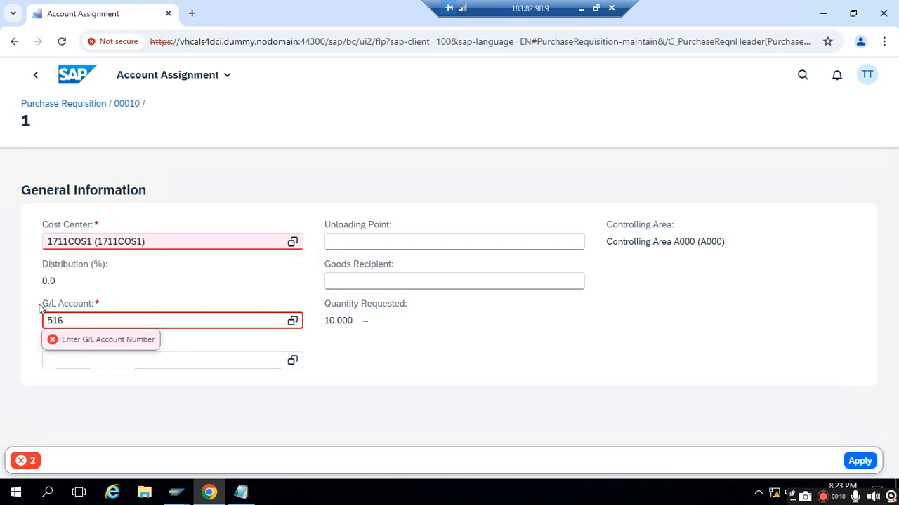
{"action": "type", "text": "00"}
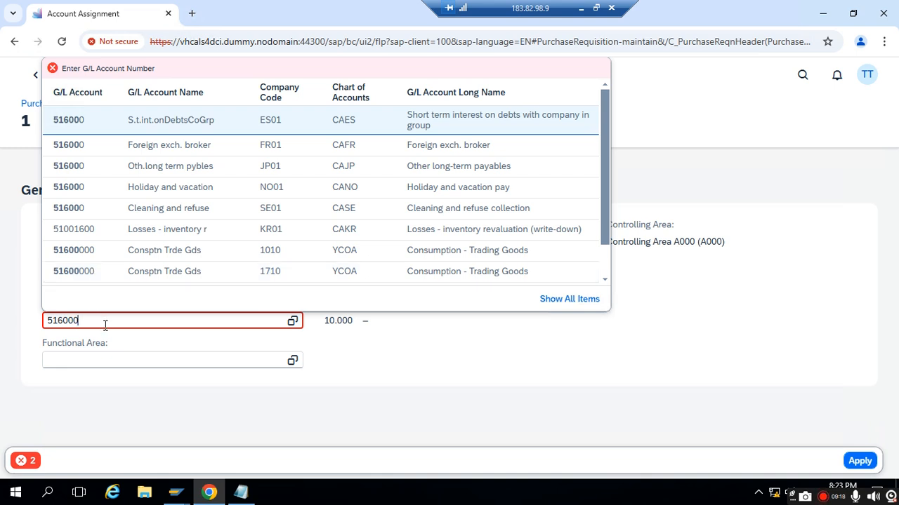
{"action": "type", "text": "00"}
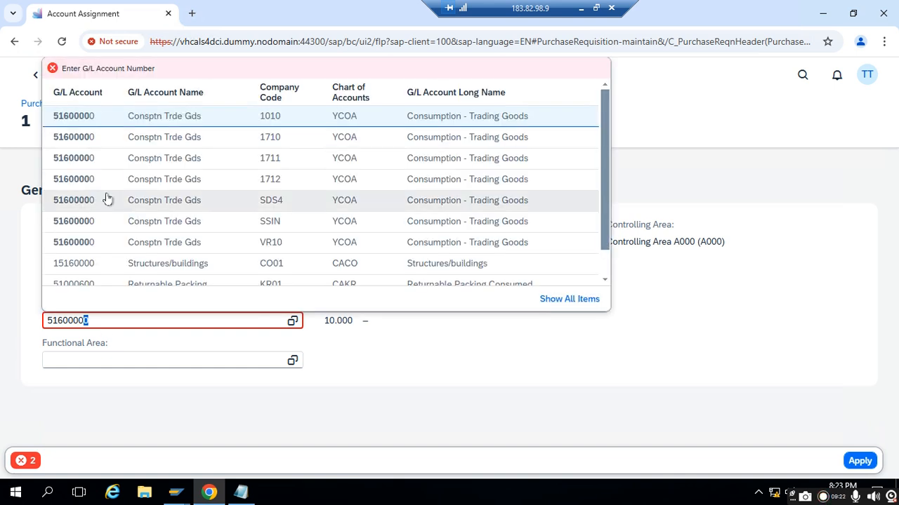
{"action": "left_click", "coordinate": [73, 158]}
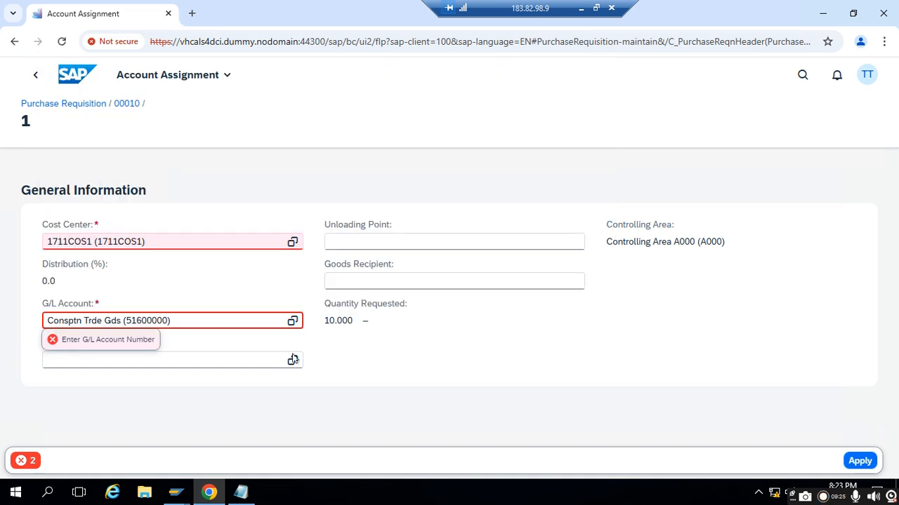
{"action": "left_click", "coordinate": [431, 354]}
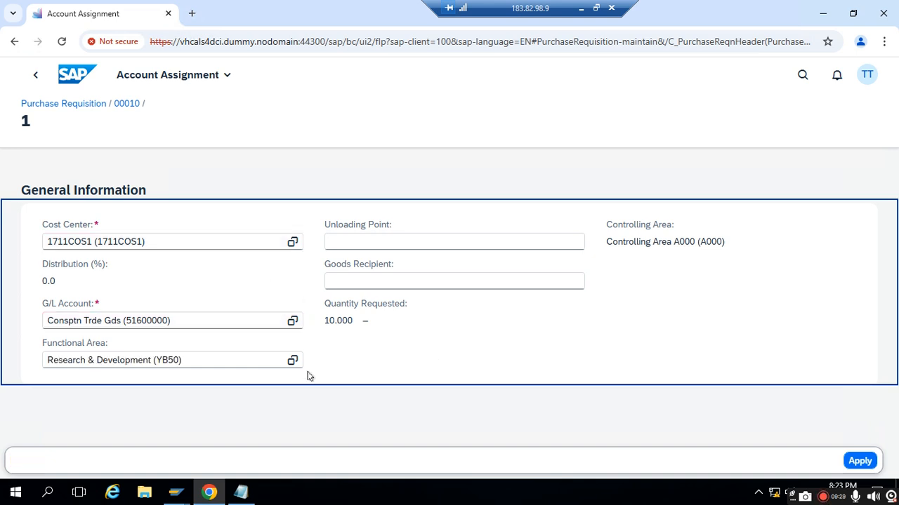
{"action": "left_click", "coordinate": [848, 468]}
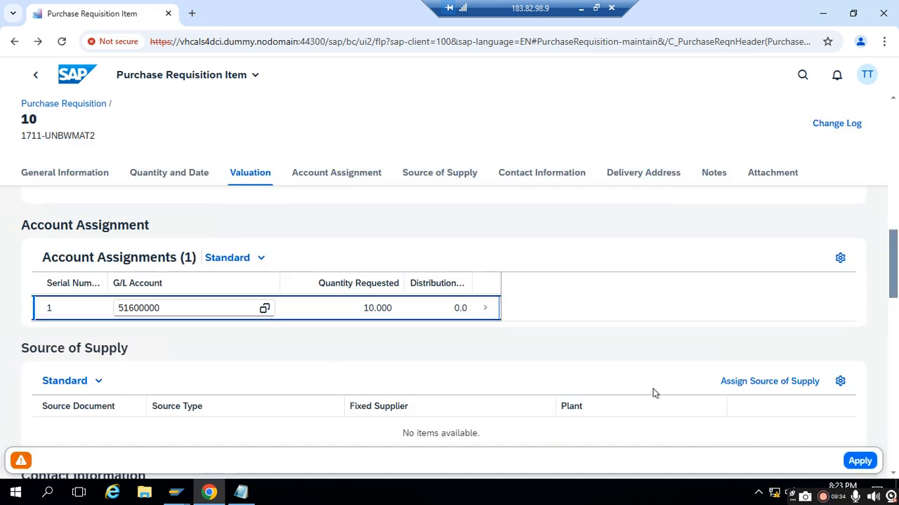
Set the purchasing organization in the item's contact information to 1711
{"action": "left_click_drag", "start_coordinate": [893, 249], "coordinate": [889, 301]}
{"action": "left_click", "coordinate": [645, 233]}
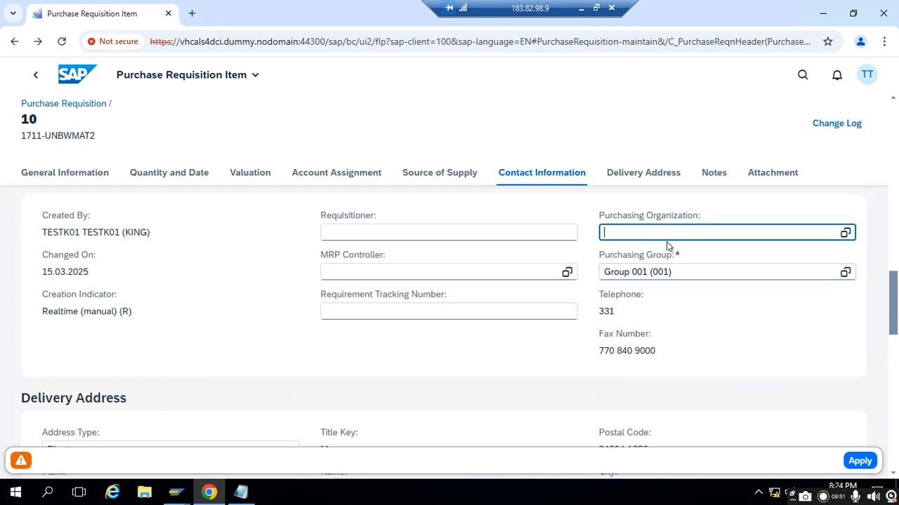
{"action": "type", "text": "1711"}
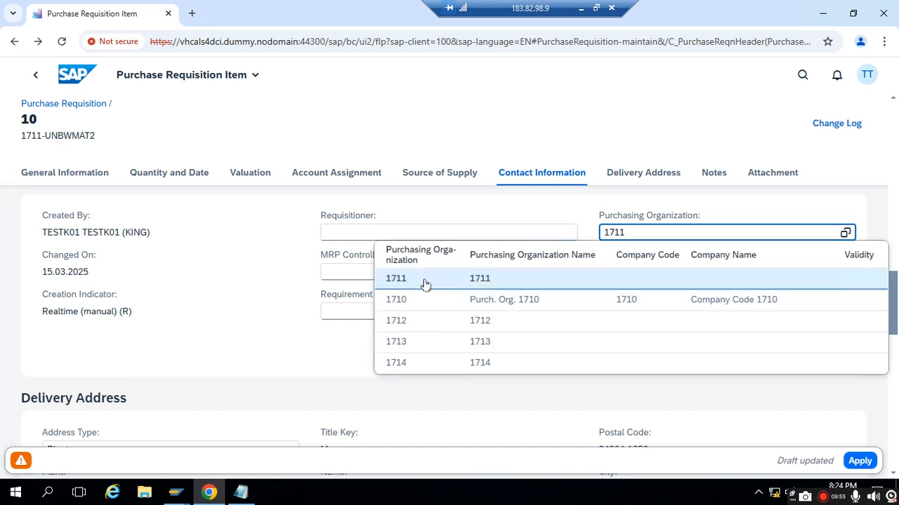
{"action": "left_click", "coordinate": [423, 281]}
{"action": "left_click_drag", "start_coordinate": [894, 305], "coordinate": [895, 274]}
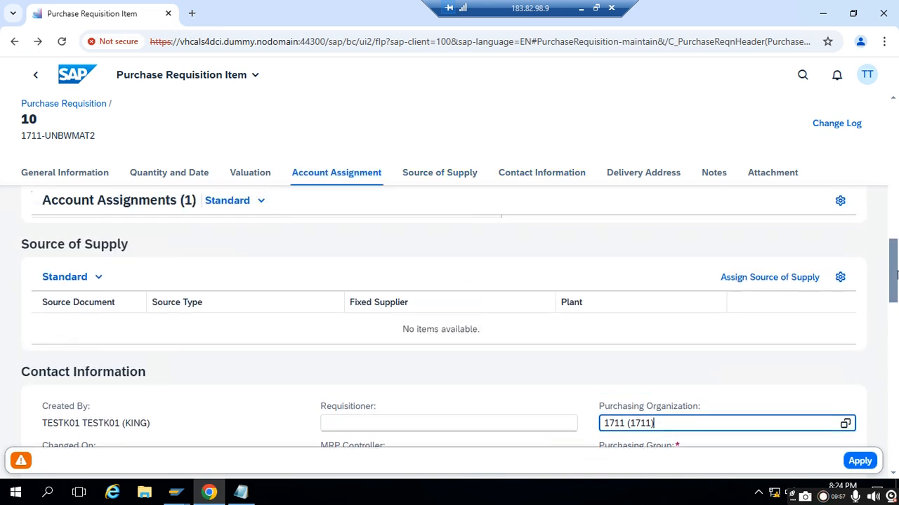
Apply the item details and create the purchase requisition, confirming the creation
{"action": "left_click", "coordinate": [851, 461]}
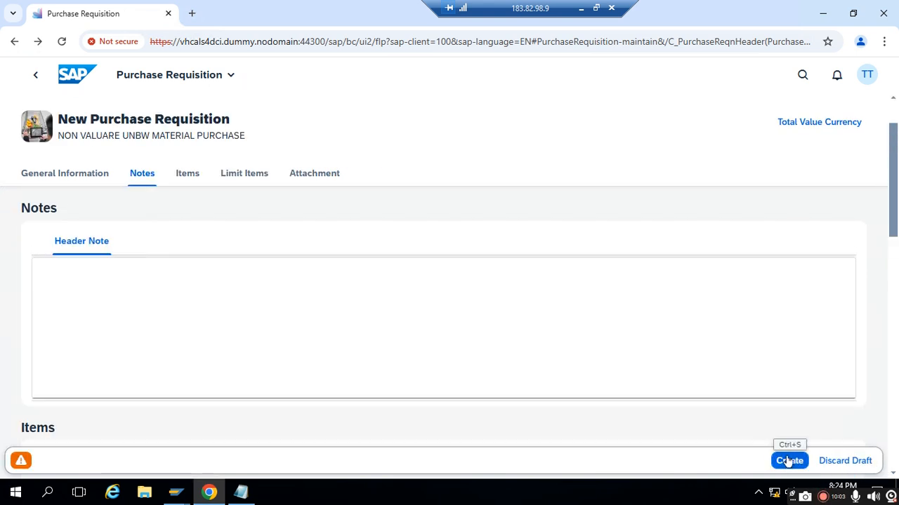
{"action": "left_click", "coordinate": [788, 460]}
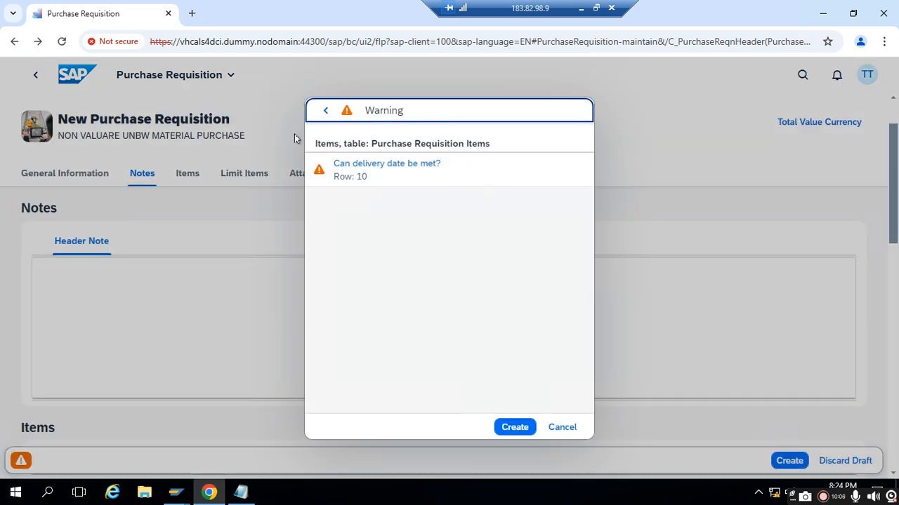
{"action": "left_click", "coordinate": [514, 427]}
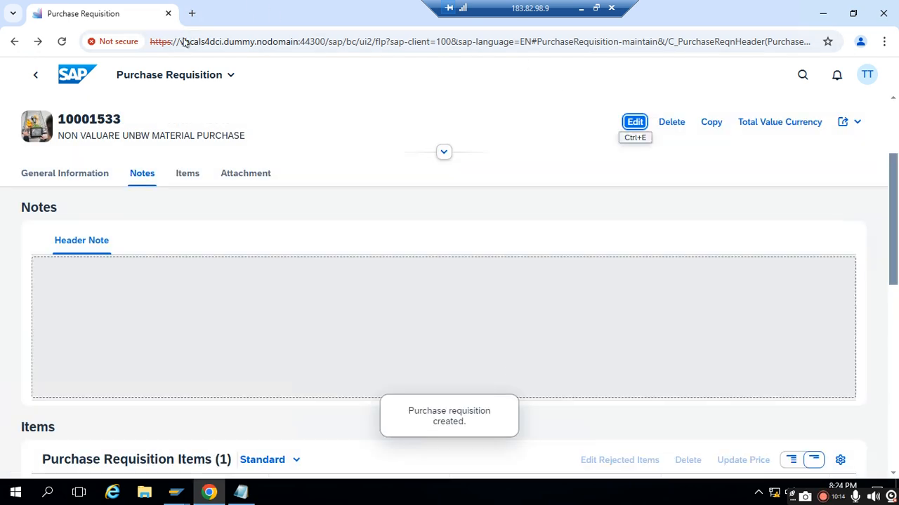
Copy the new requisition's number and search for it in the list of purchase requisitions
{"action": "left_click_drag", "start_coordinate": [61, 121], "coordinate": [151, 129]}
{"action": "key", "text": "ctrl+c"}
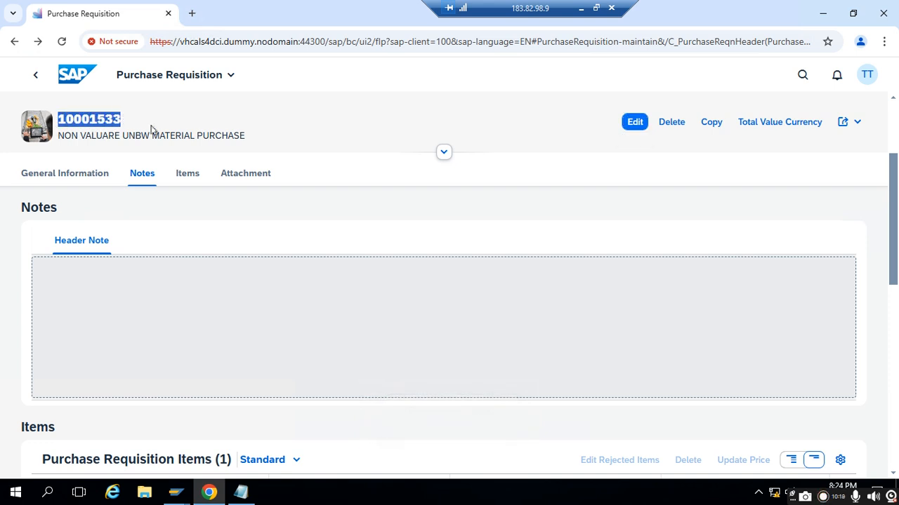
{"action": "left_click", "coordinate": [35, 74]}
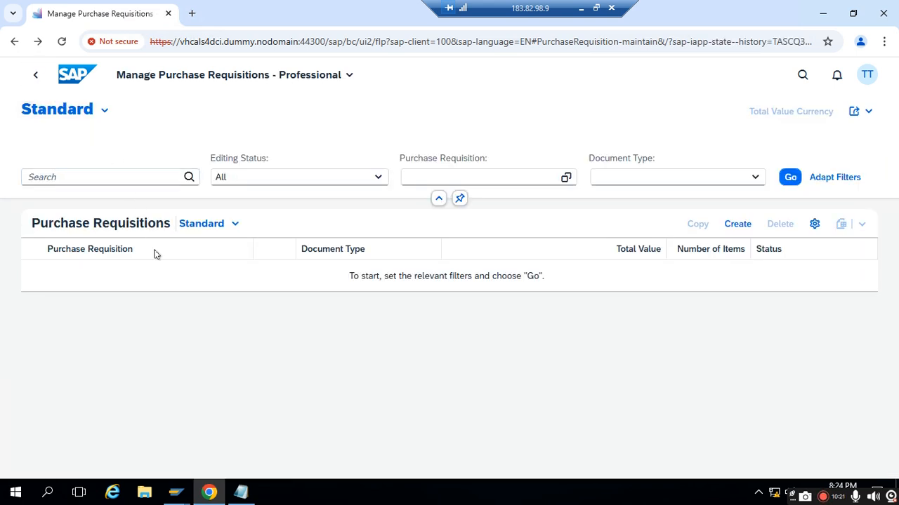
{"action": "left_click", "coordinate": [84, 178]}
{"action": "key", "text": "ctrl+v"}
{"action": "left_click", "coordinate": [189, 177]}
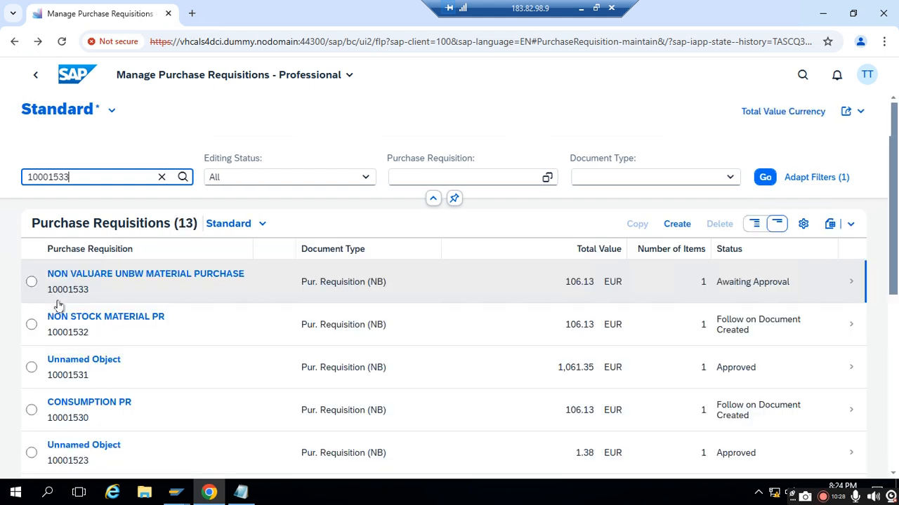
Open the NON VALUARE UNBW MATERIAL PURCHASE requisition and review its general information and item list
{"action": "left_click", "coordinate": [30, 283]}
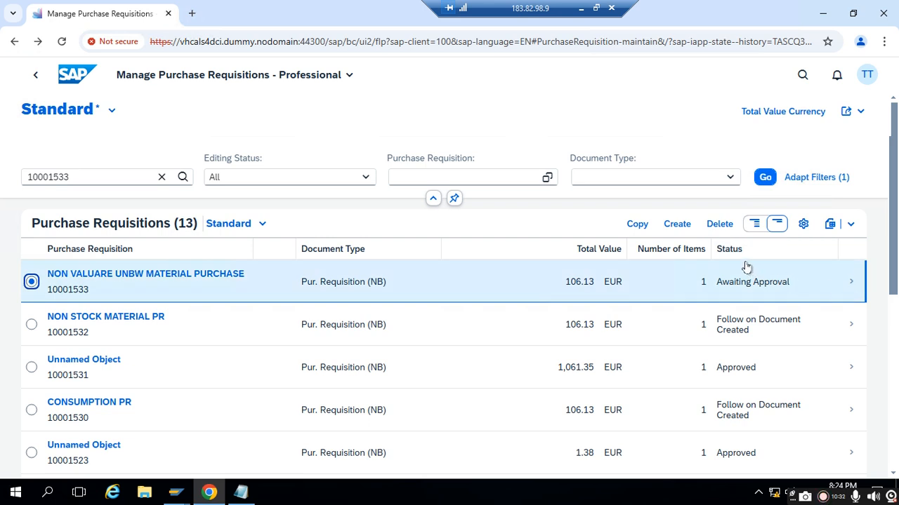
{"action": "left_click", "coordinate": [860, 282]}
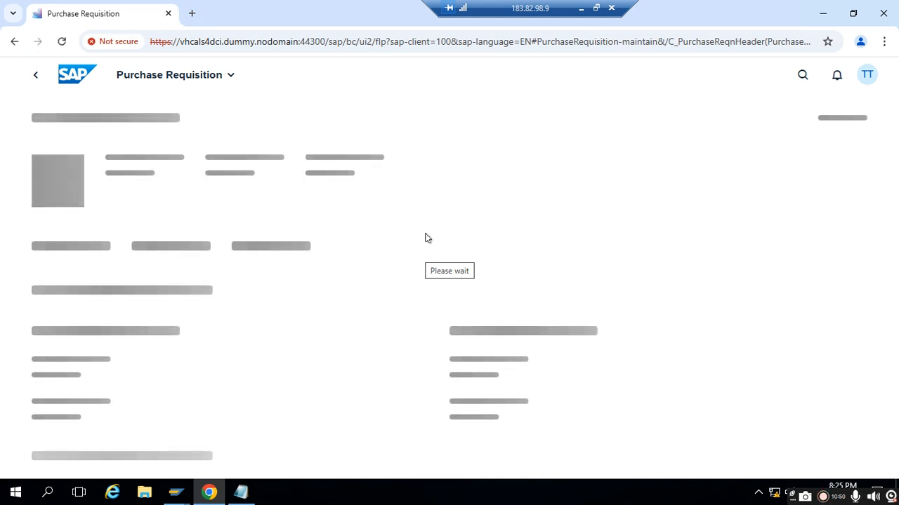
{"action": "left_click", "coordinate": [62, 40]}
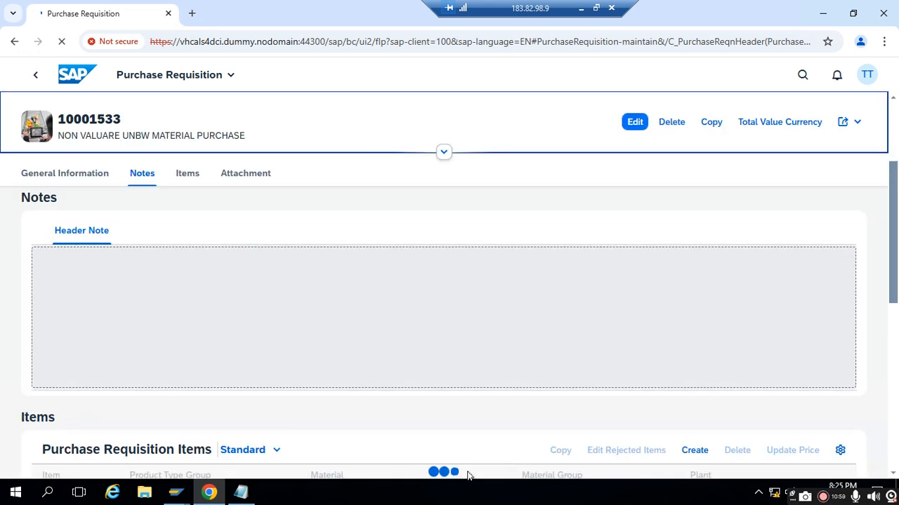
{"action": "left_click", "coordinate": [60, 176]}
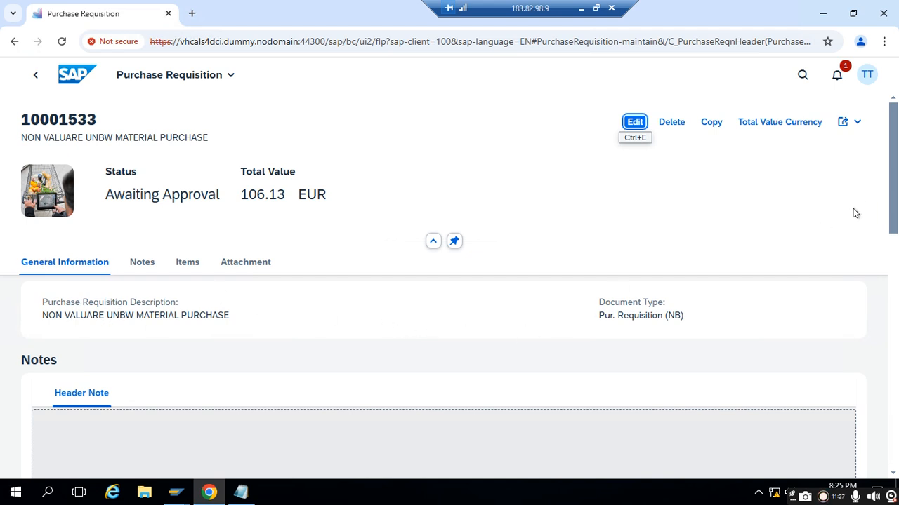
{"action": "left_click_drag", "start_coordinate": [896, 169], "coordinate": [897, 280]}
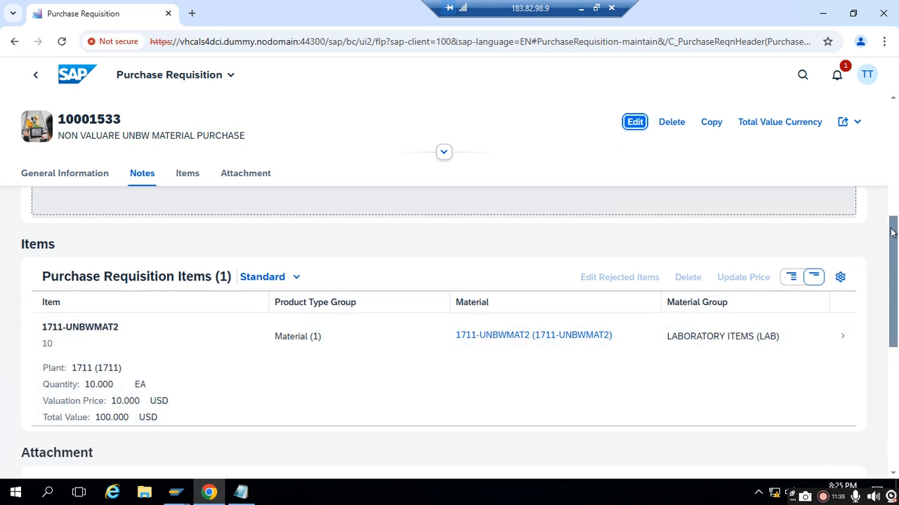
{"action": "left_click_drag", "start_coordinate": [897, 237], "coordinate": [866, 280]}
{"action": "scroll", "coordinate": [895, 258], "scroll_direction": "up", "scroll_amount": 2}
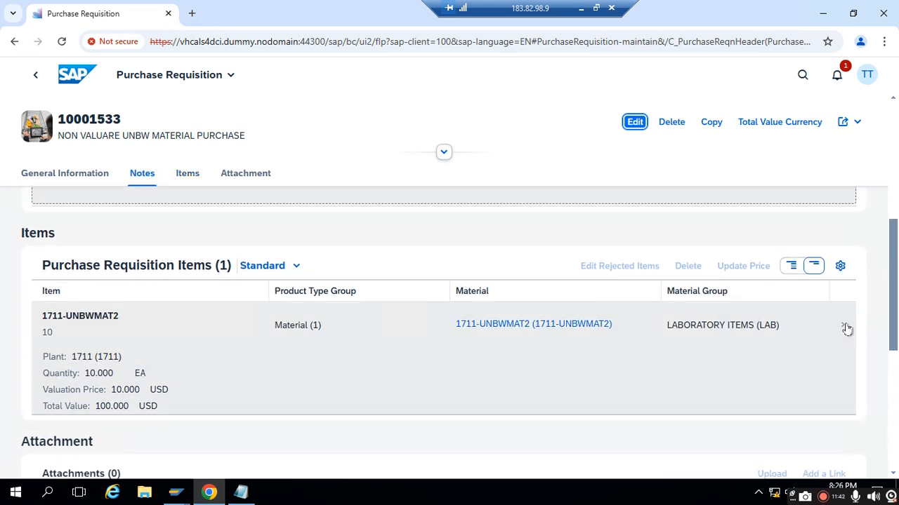
Open item 10 of the requisition and review its sections from general information and quantity through account assignment to approval details
{"action": "left_click", "coordinate": [844, 329]}
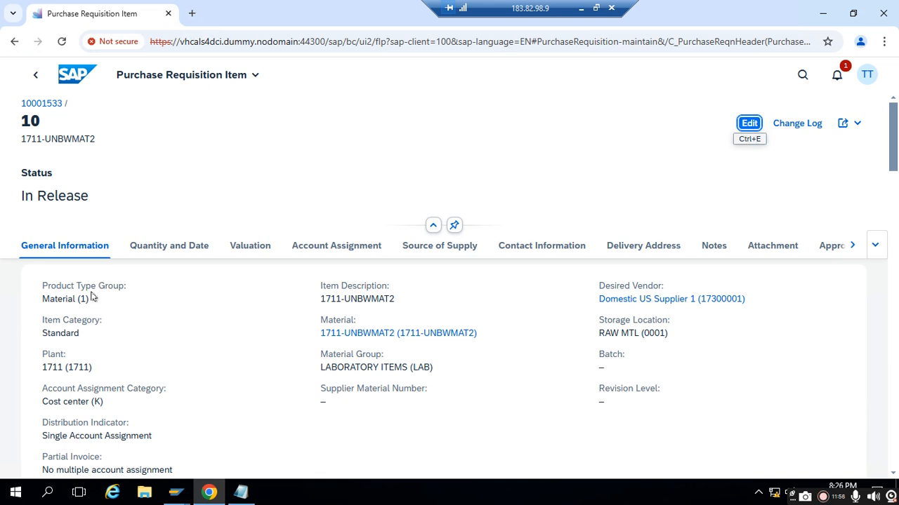
{"action": "left_click_drag", "start_coordinate": [896, 164], "coordinate": [896, 215]}
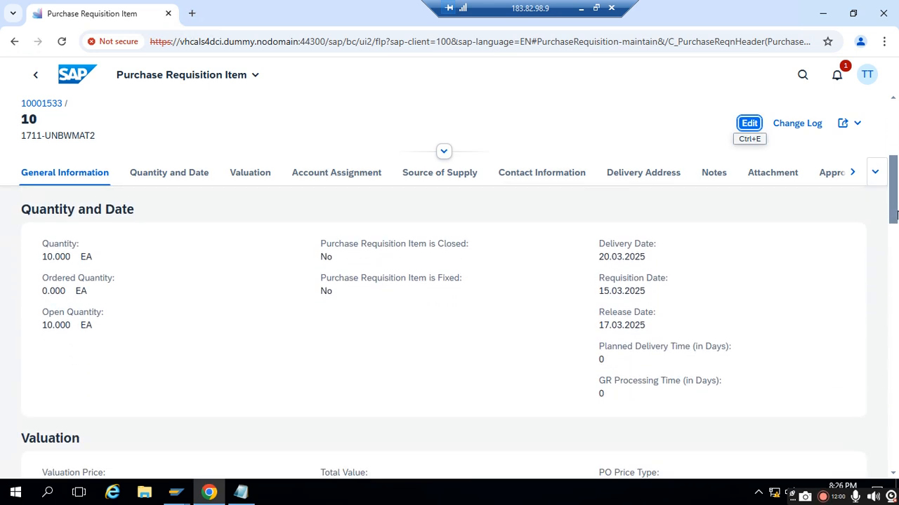
{"action": "left_click", "coordinate": [166, 175]}
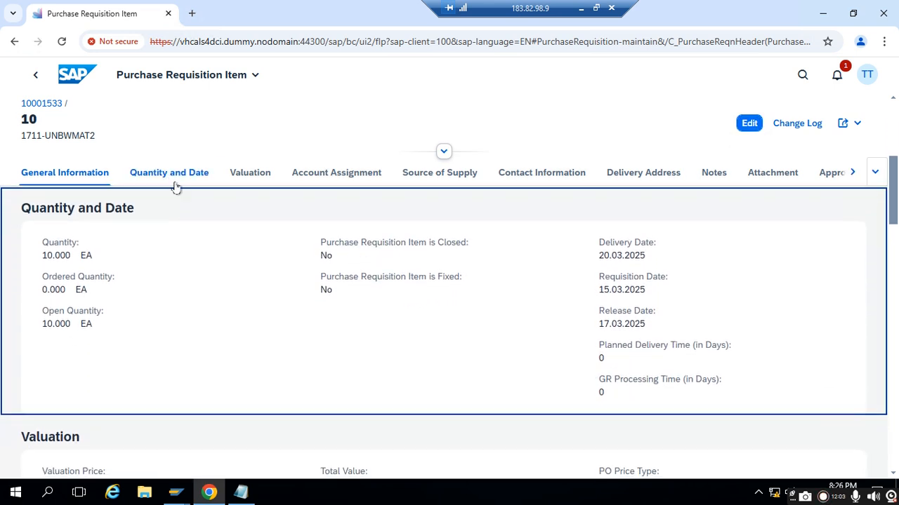
{"action": "left_click", "coordinate": [204, 173]}
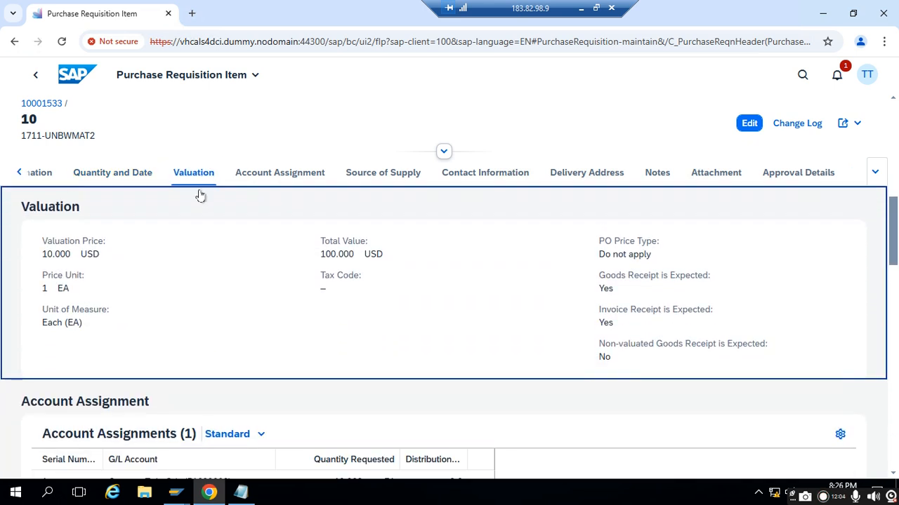
{"action": "left_click", "coordinate": [267, 176]}
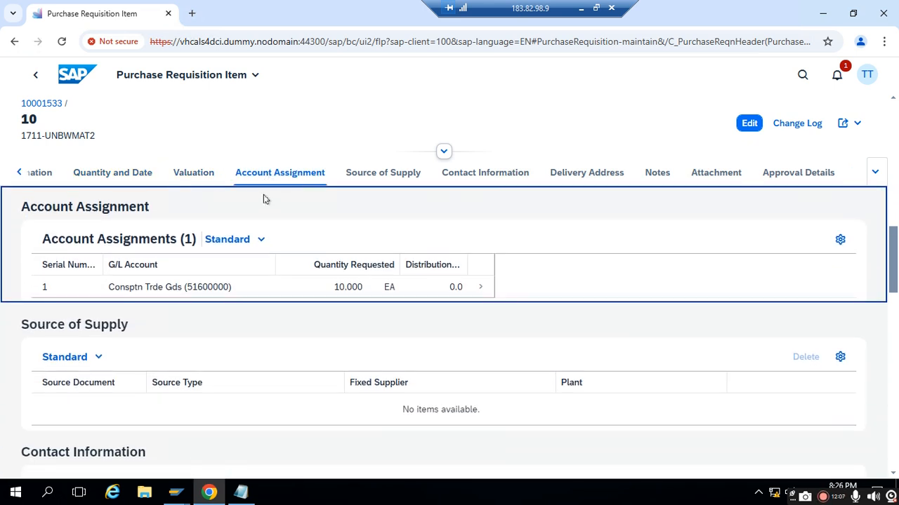
{"action": "left_click", "coordinate": [375, 181]}
{"action": "left_click", "coordinate": [472, 170]}
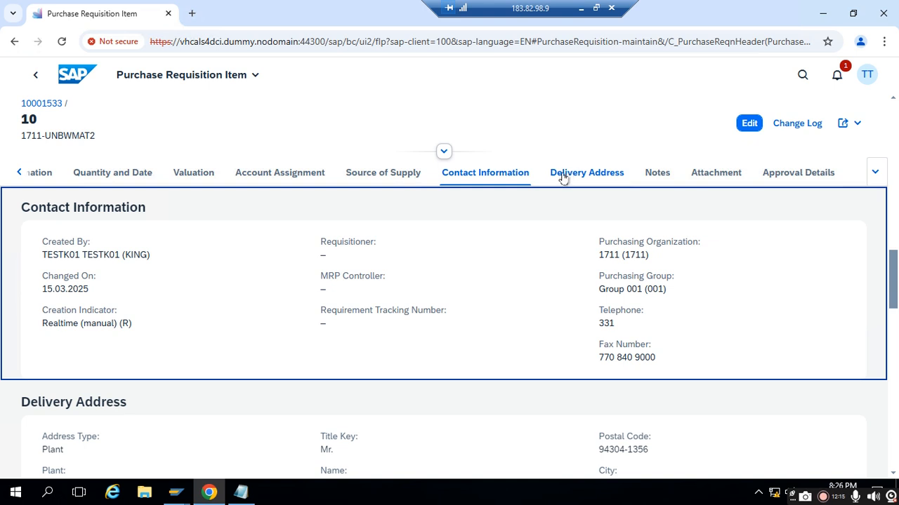
{"action": "left_click", "coordinate": [563, 179]}
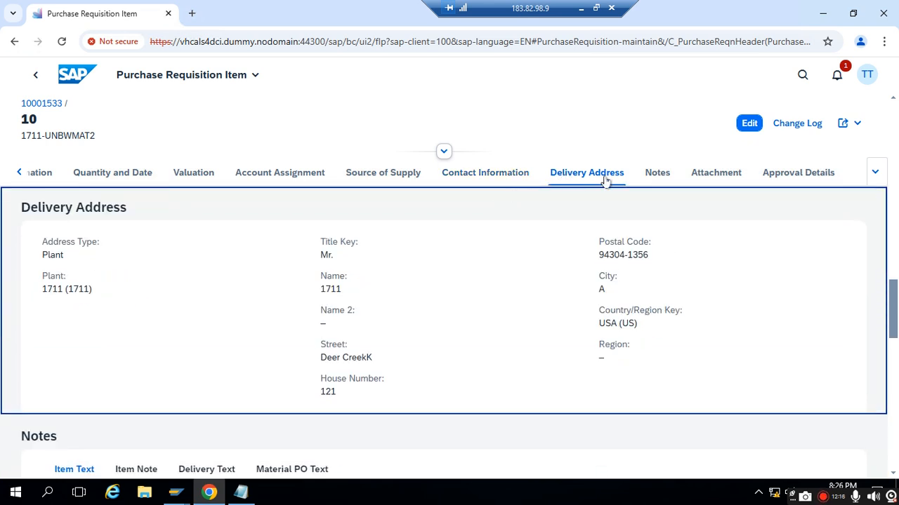
{"action": "left_click", "coordinate": [653, 170]}
{"action": "left_click", "coordinate": [696, 174]}
{"action": "left_click", "coordinate": [767, 173]}
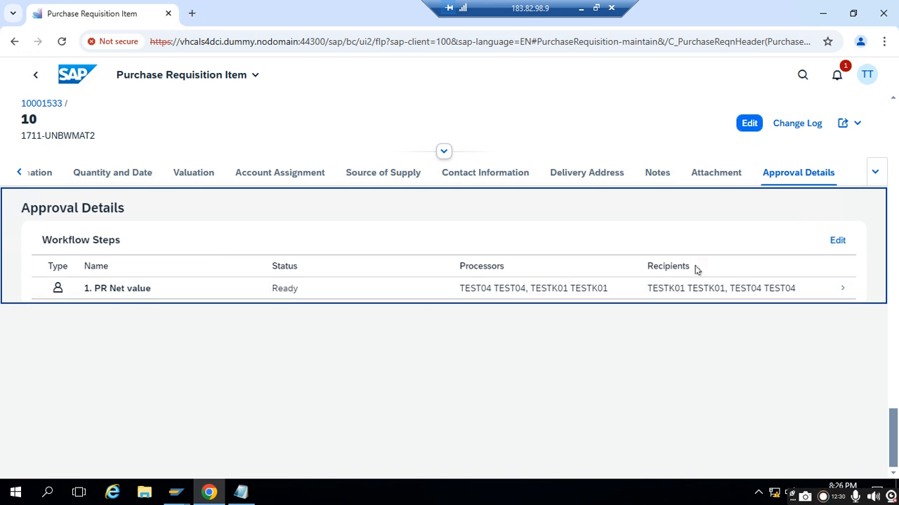
Inspect the details of the PR Net value workflow step and return to the requisition
{"action": "left_click", "coordinate": [838, 288]}
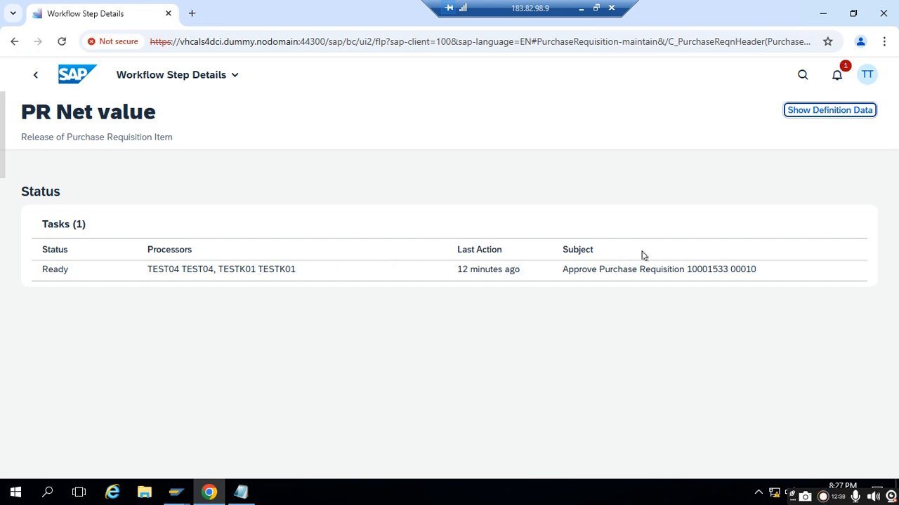
{"action": "left_click", "coordinate": [36, 75]}
{"action": "left_click", "coordinate": [38, 75]}
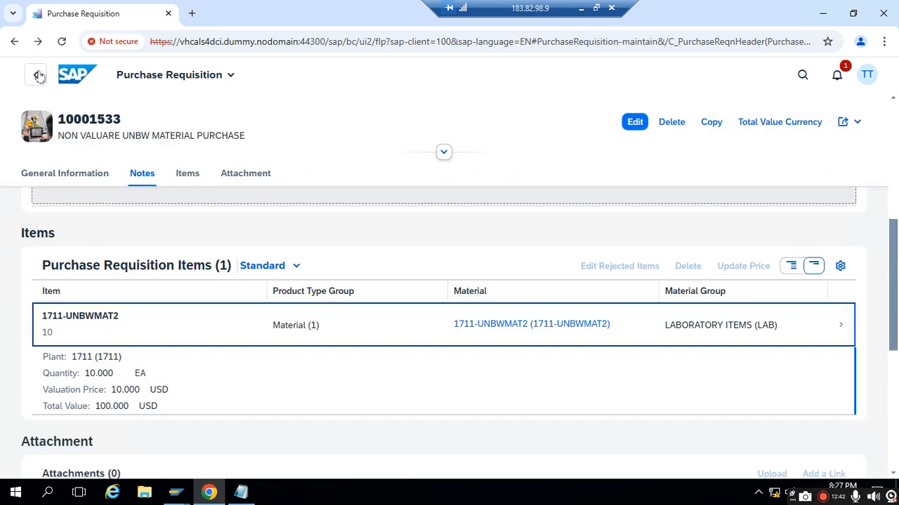
Reopen item 10's approval details to check the workflow processors, and look at the signed-in user's account menu
{"action": "left_click_drag", "start_coordinate": [137, 125], "coordinate": [57, 126]}
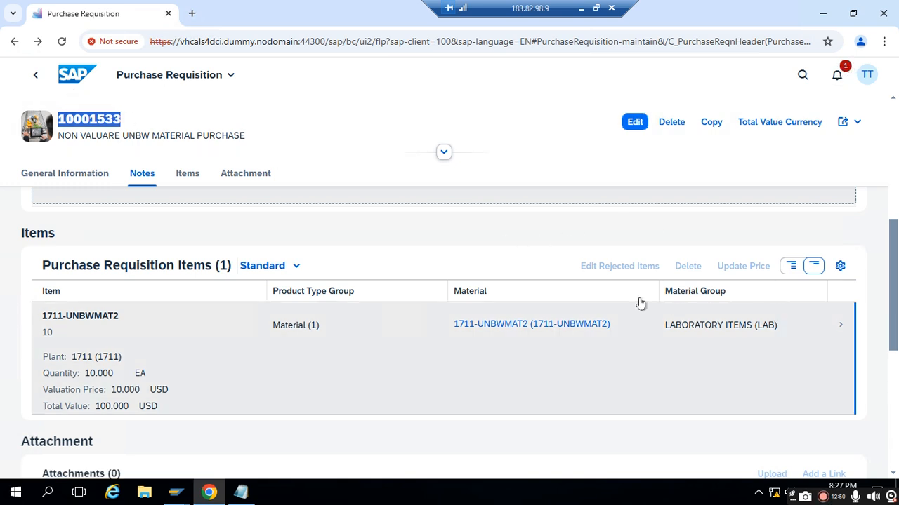
{"action": "left_click", "coordinate": [840, 323]}
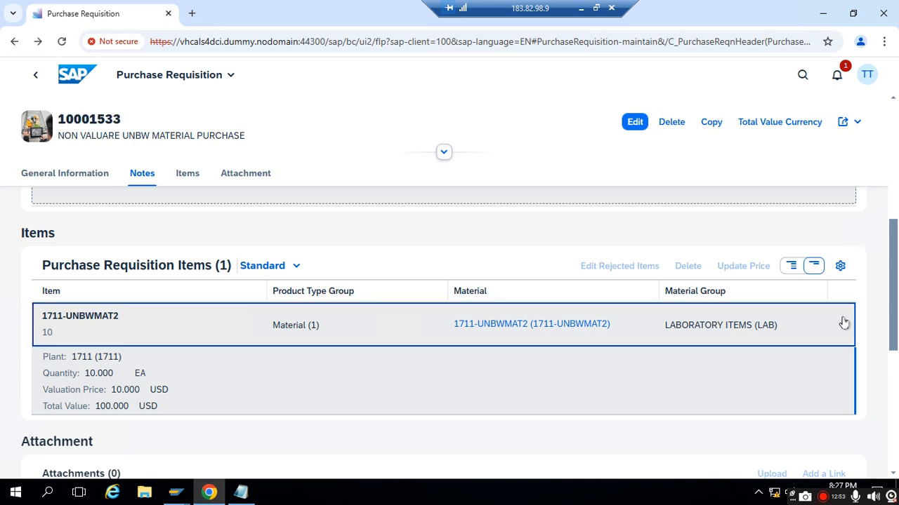
{"action": "left_click", "coordinate": [800, 173]}
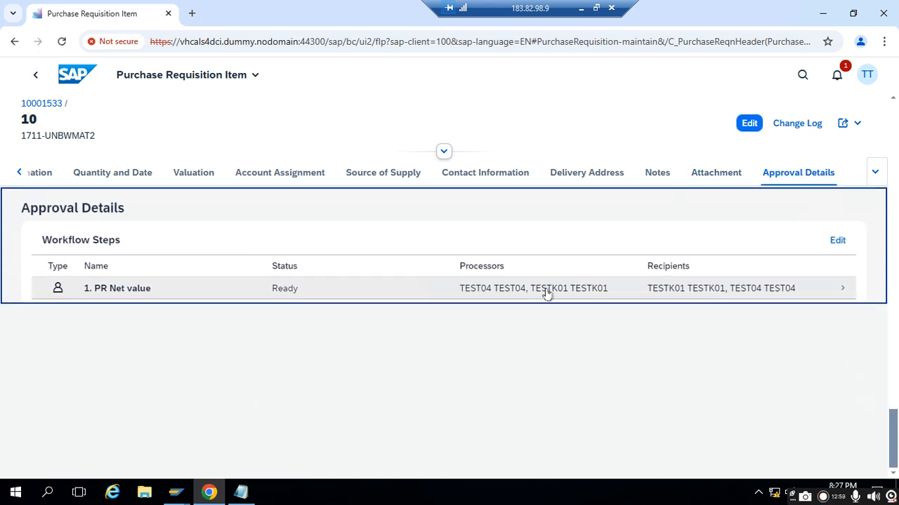
{"action": "left_click", "coordinate": [864, 75]}
{"action": "left_click", "coordinate": [599, 319]}
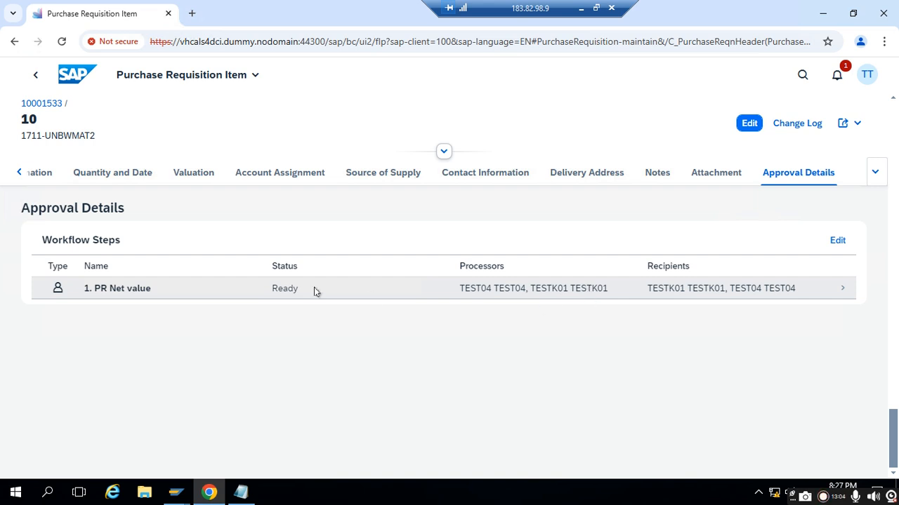
Return to the home page and check the notifications for the requisition's release request
{"action": "left_click", "coordinate": [78, 74]}
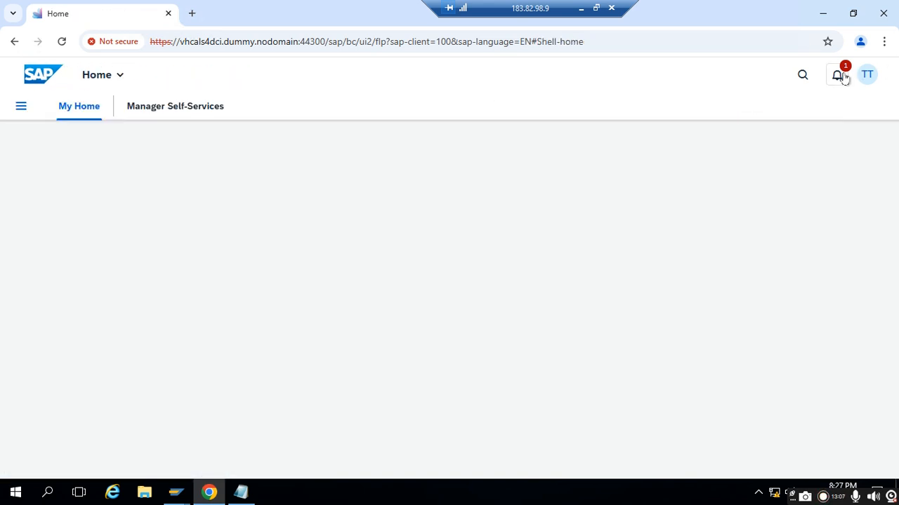
{"action": "left_click", "coordinate": [840, 75]}
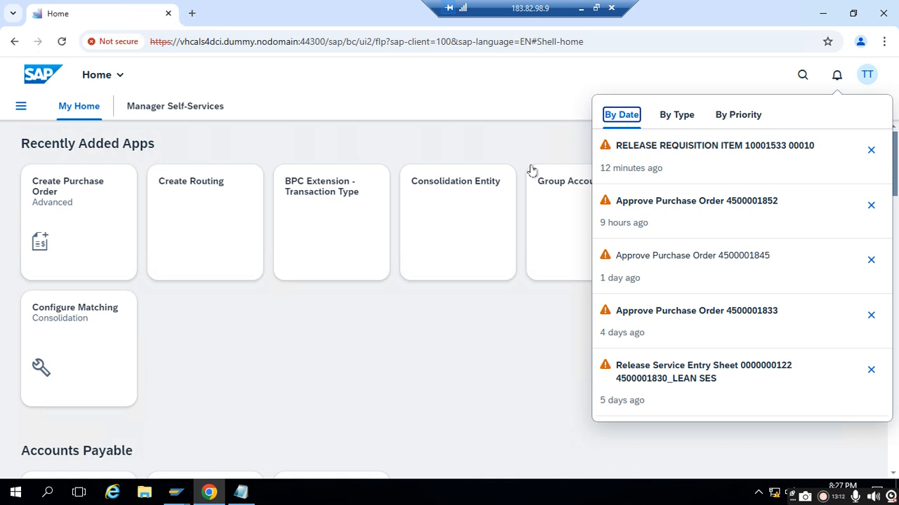
{"action": "left_click", "coordinate": [32, 73]}
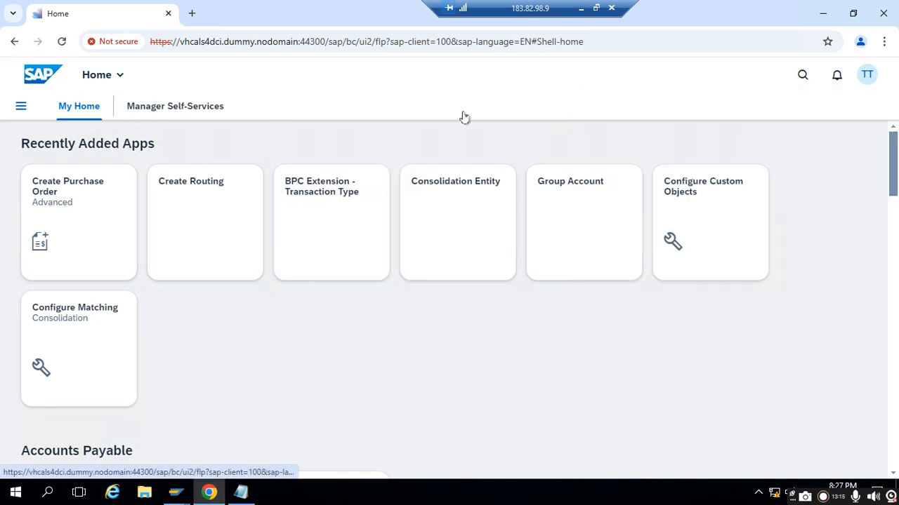
Search the apps for MY INBOX and open the My Inbox app
{"action": "left_click", "coordinate": [806, 78]}
{"action": "type", "text": "MY INBOX"}
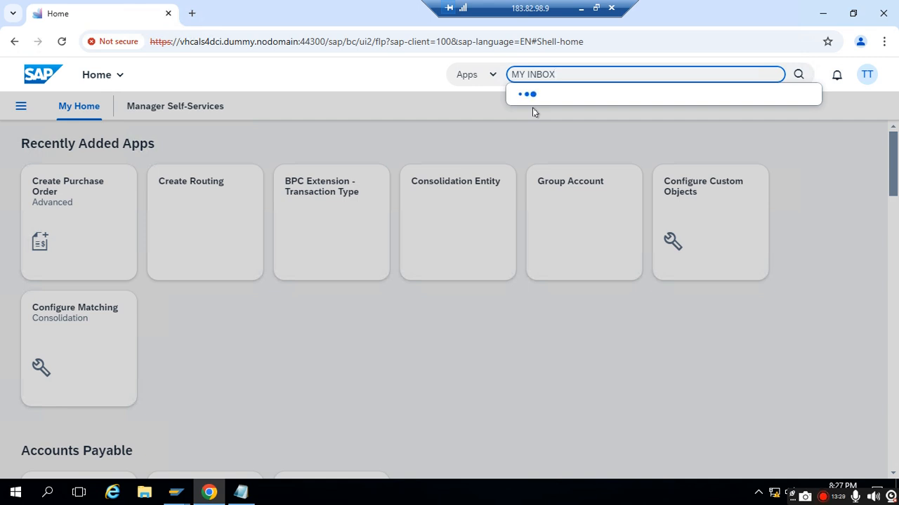
{"action": "left_click", "coordinate": [555, 97]}
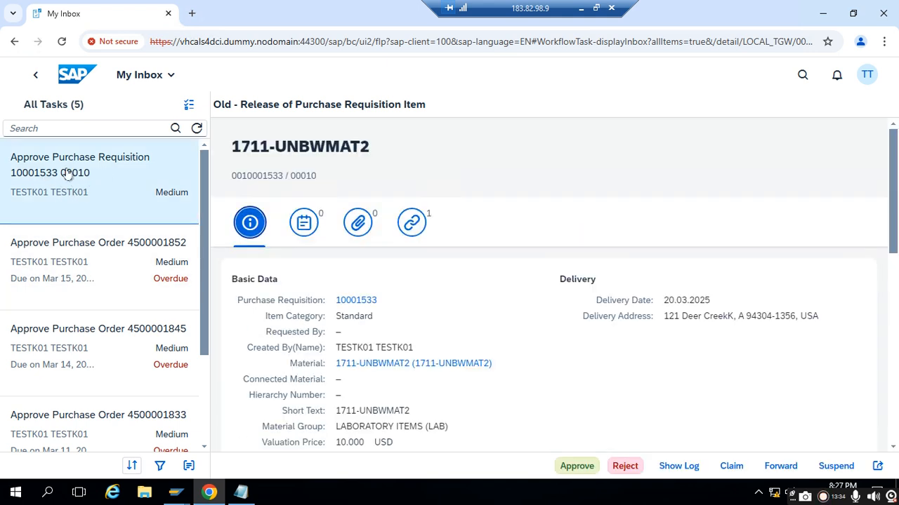
Approve the purchase requisition task for 1711-UNBWMAT2 and submit the decision without a note
{"action": "left_click", "coordinate": [102, 163]}
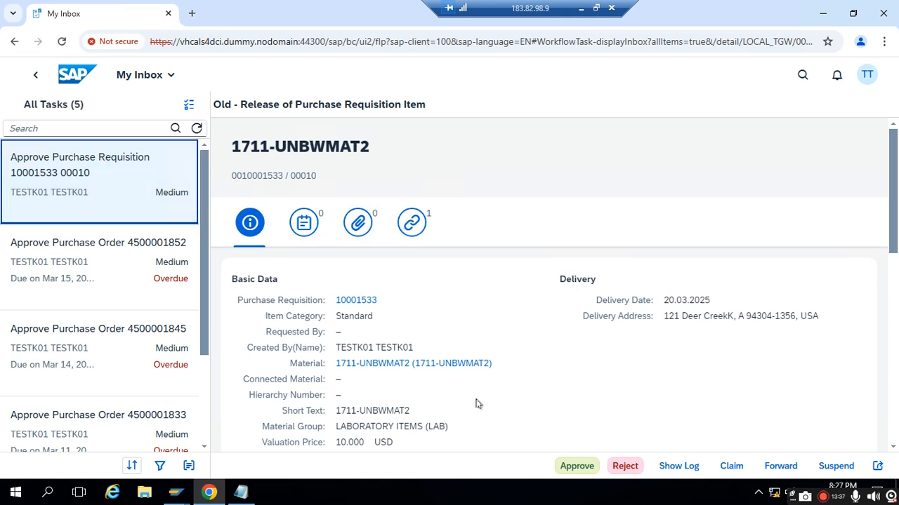
{"action": "left_click", "coordinate": [566, 466]}
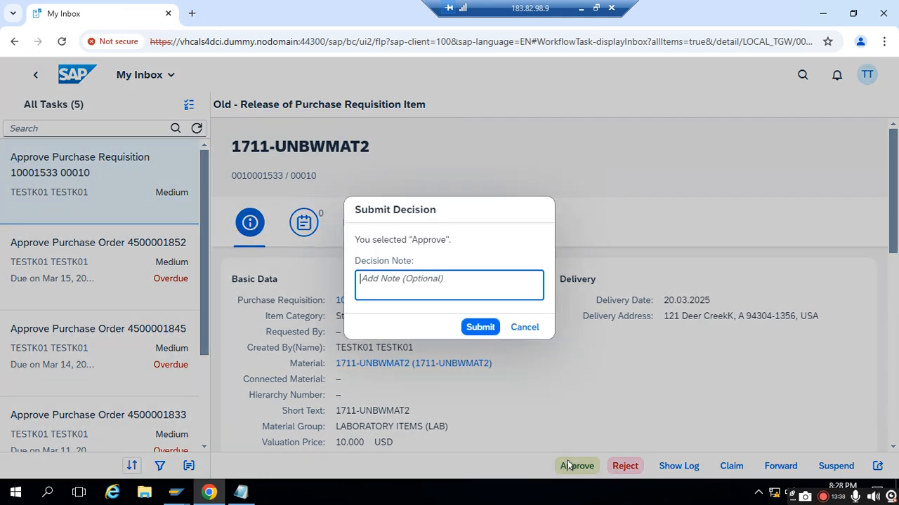
{"action": "left_click", "coordinate": [472, 328]}
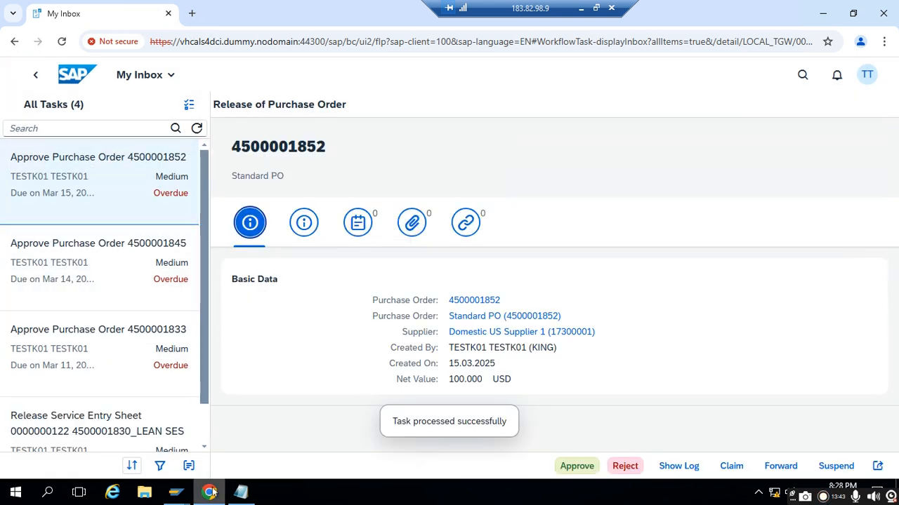
{"action": "mouse_move", "coordinate": [181, 495]}
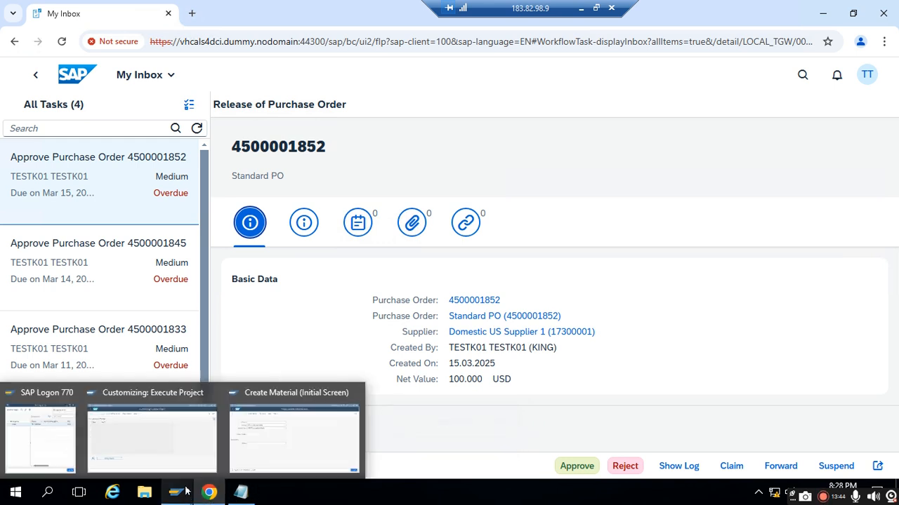
{"action": "left_click", "coordinate": [206, 490]}
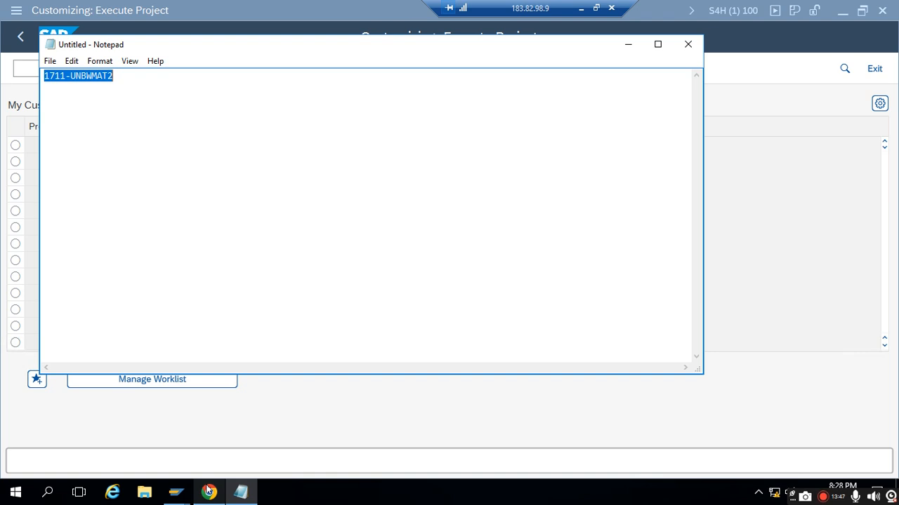
{"action": "left_click", "coordinate": [617, 47]}
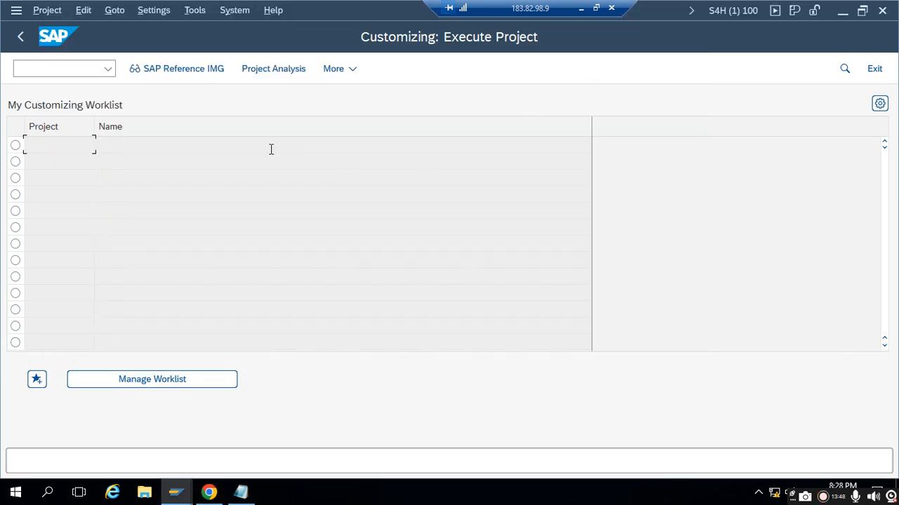
{"action": "left_click", "coordinate": [208, 492]}
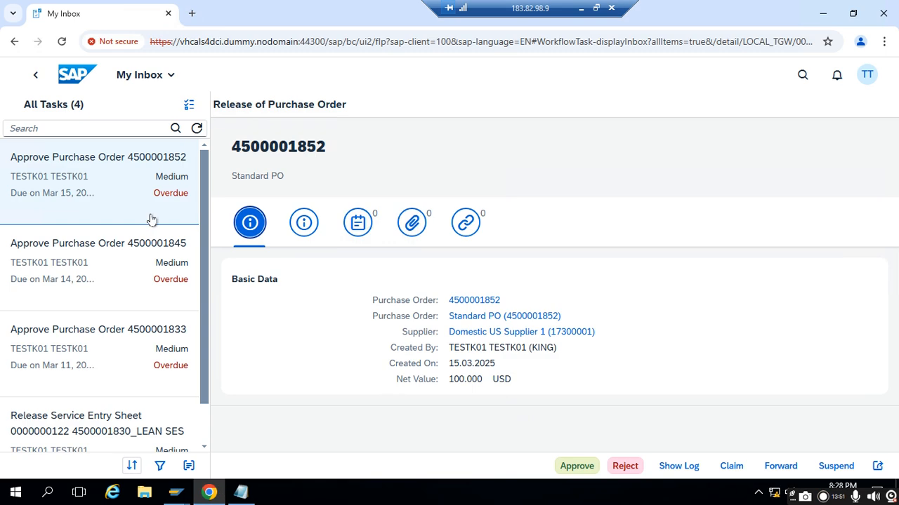
Return to the home page, search the apps for ME21N, and open Create Purchase Order - Advanced
{"action": "left_click", "coordinate": [74, 79]}
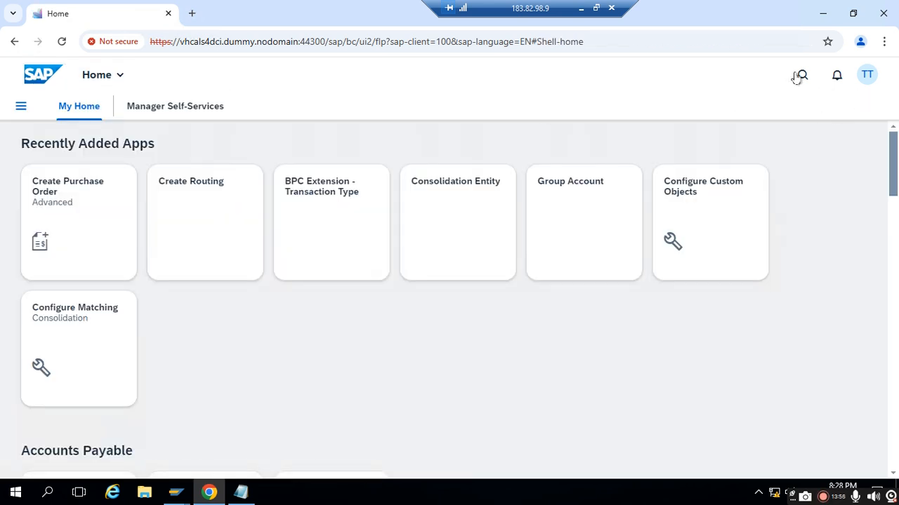
{"action": "left_click", "coordinate": [799, 76]}
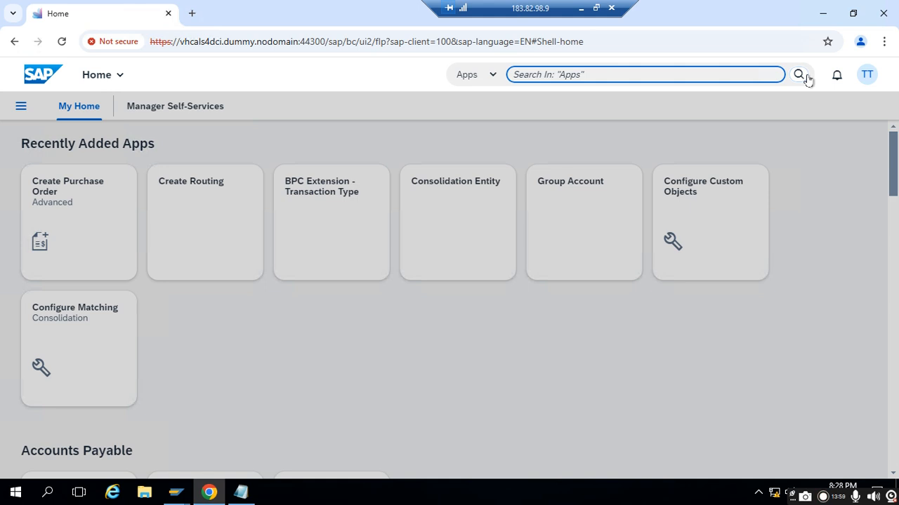
{"action": "type", "text": "ME"}
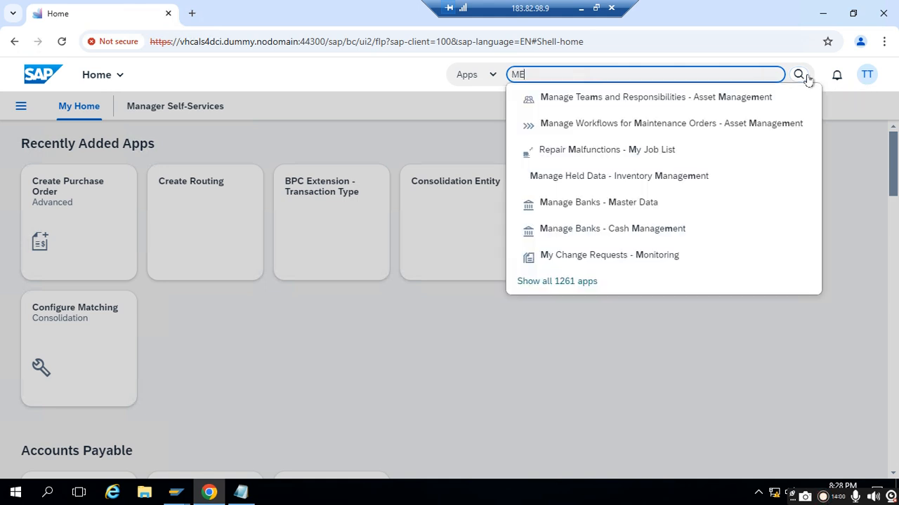
{"action": "type", "text": "2"}
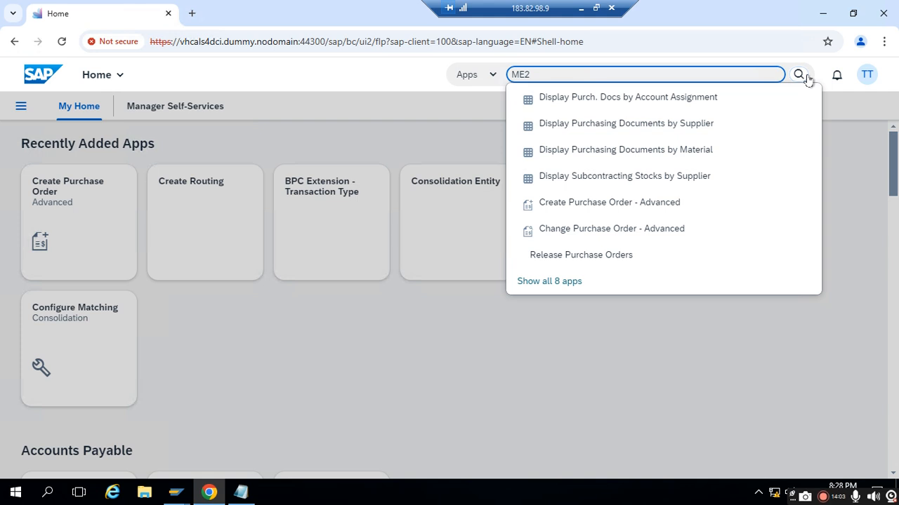
{"action": "type", "text": "21N"}
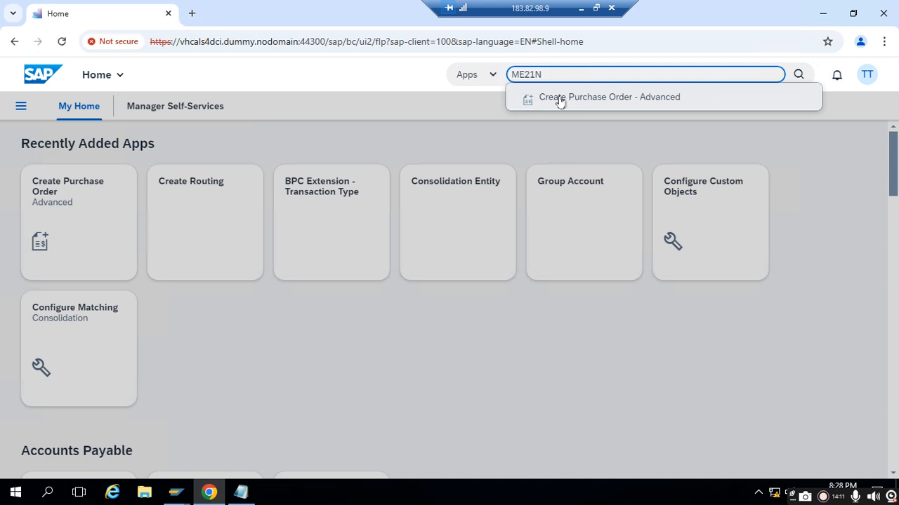
{"action": "left_click", "coordinate": [607, 103]}
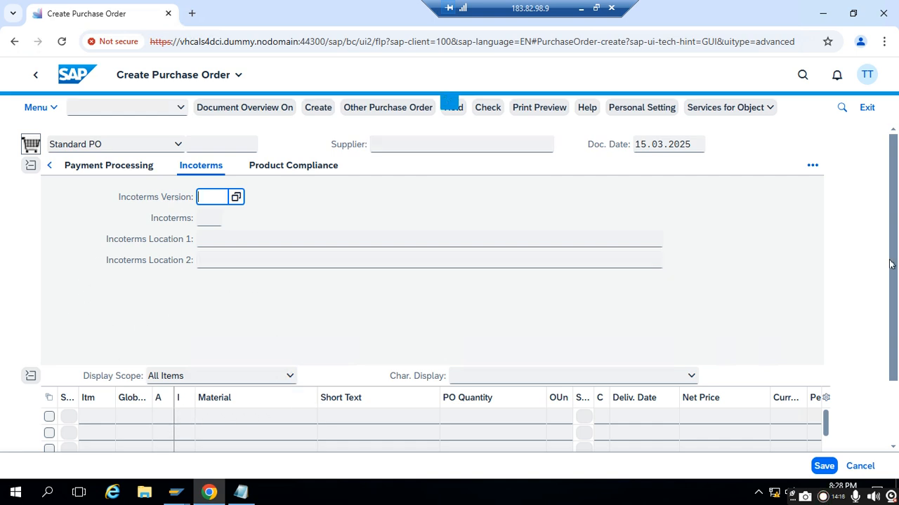
Reference purchase requisition 10001533 in the first item row to adopt its data into the standard purchase order
{"action": "left_click_drag", "start_coordinate": [894, 291], "coordinate": [895, 358]}
{"action": "left_click_drag", "start_coordinate": [277, 382], "coordinate": [572, 371]}
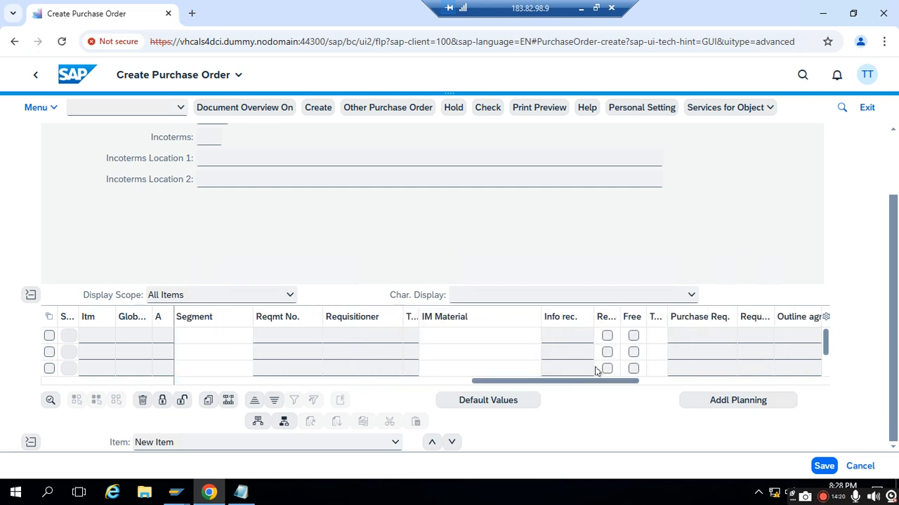
{"action": "left_click", "coordinate": [594, 337]}
{"action": "type", "text": "10001533"}
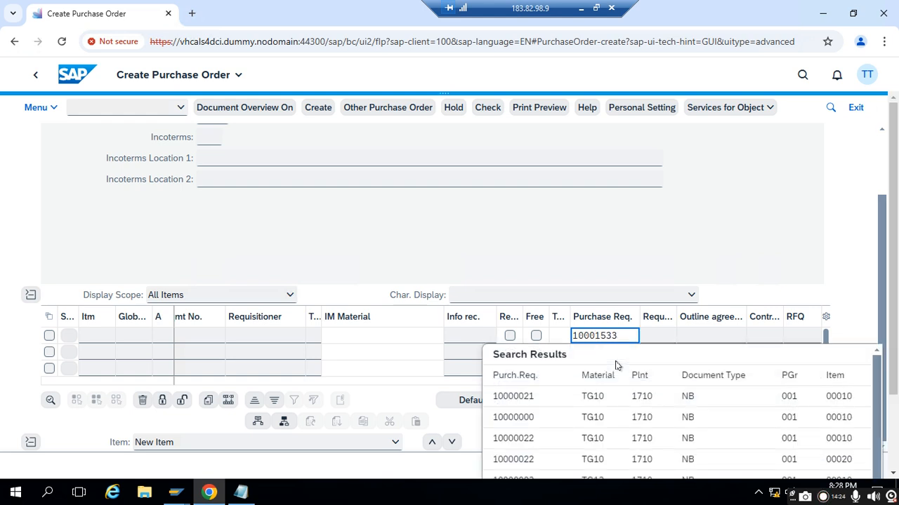
{"action": "key", "text": "Return"}
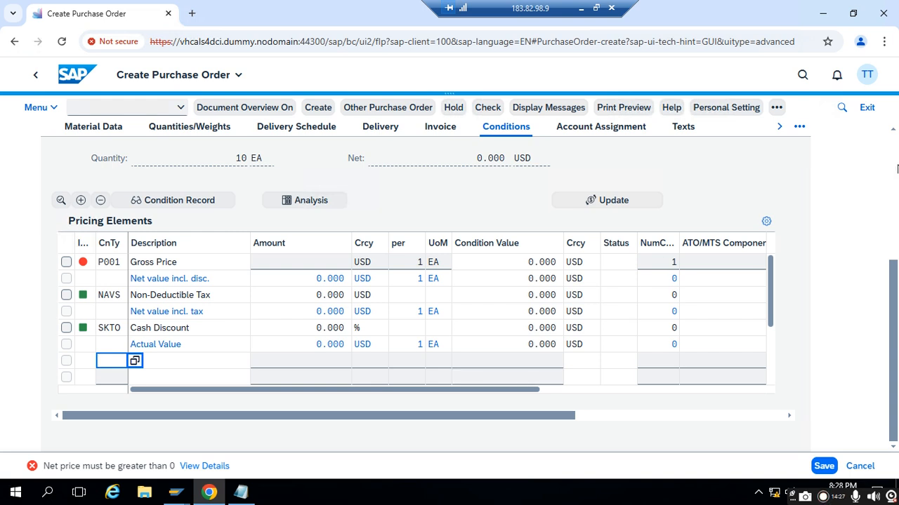
Set item 10's gross price condition P001 to 10 USD per EA
{"action": "scroll", "coordinate": [893, 156], "scroll_direction": "up", "scroll_amount": 3}
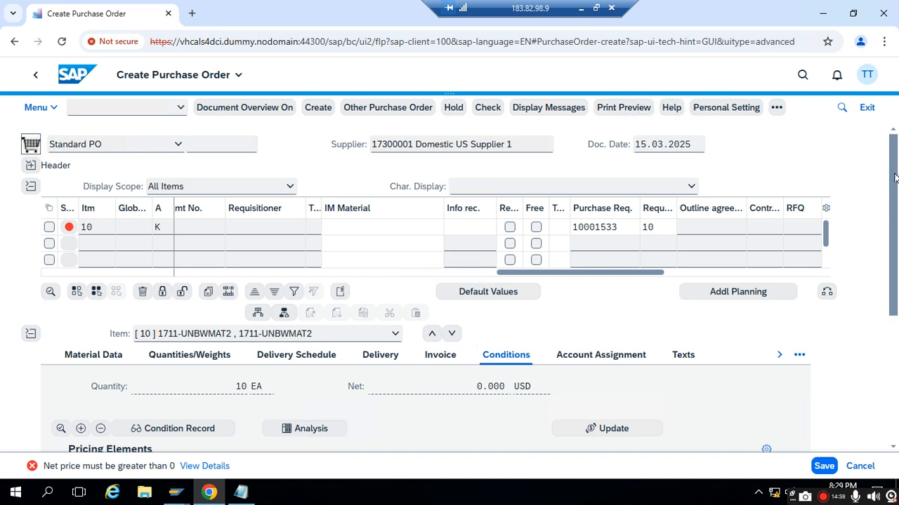
{"action": "scroll", "coordinate": [895, 177], "scroll_direction": "down", "scroll_amount": 2}
{"action": "left_click", "coordinate": [329, 353]}
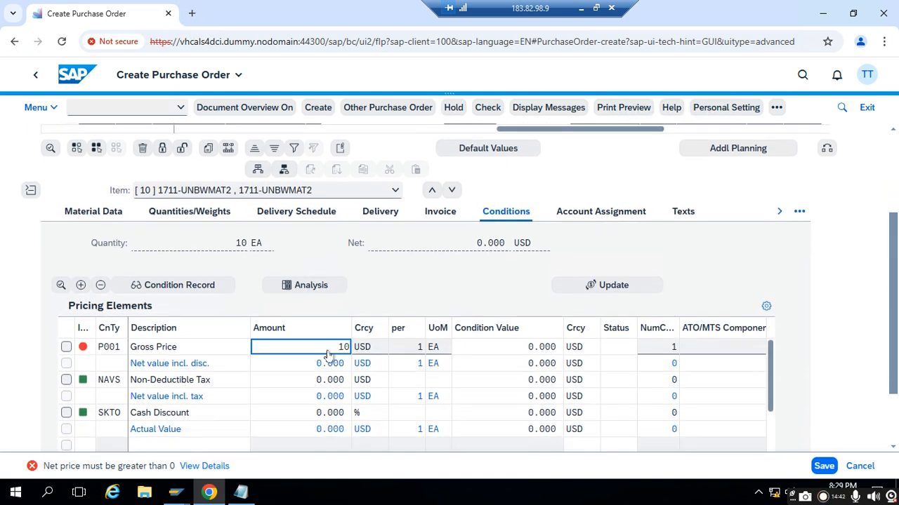
{"action": "key", "text": "Return"}
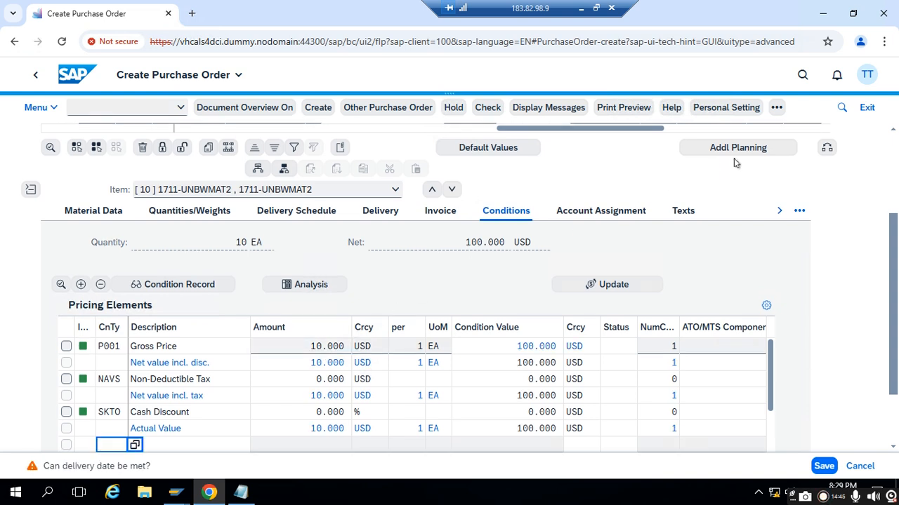
Run the check on the purchase order, review its header and item overview, and save it
{"action": "scroll", "coordinate": [894, 136], "scroll_direction": "up", "scroll_amount": 2}
{"action": "left_click", "coordinate": [495, 112]}
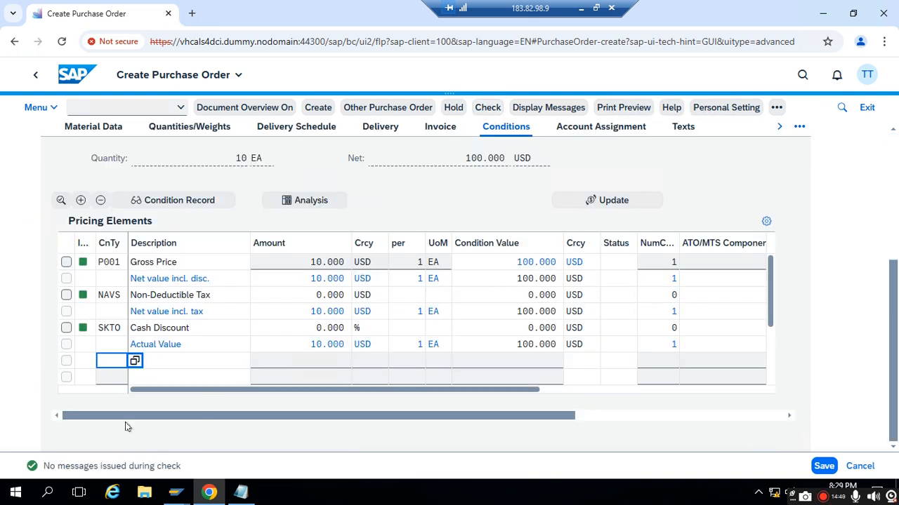
{"action": "left_click", "coordinate": [894, 151]}
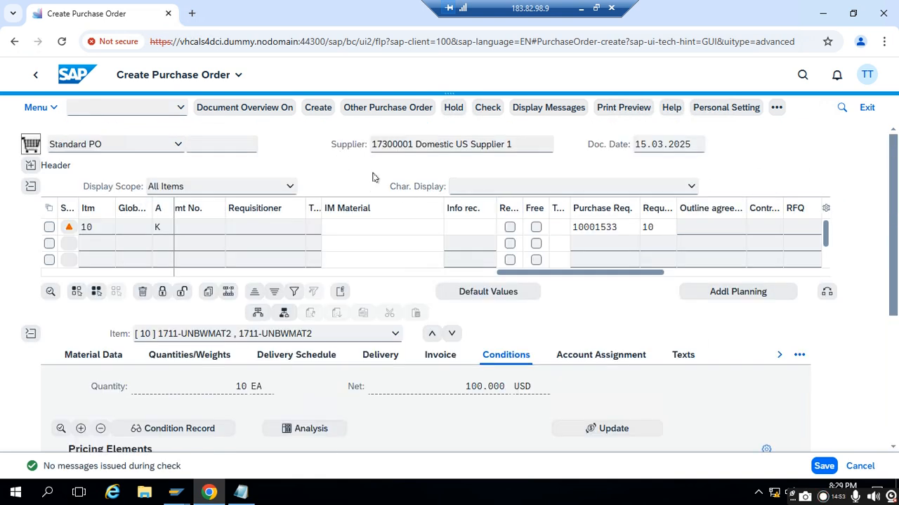
{"action": "left_click", "coordinate": [821, 466]}
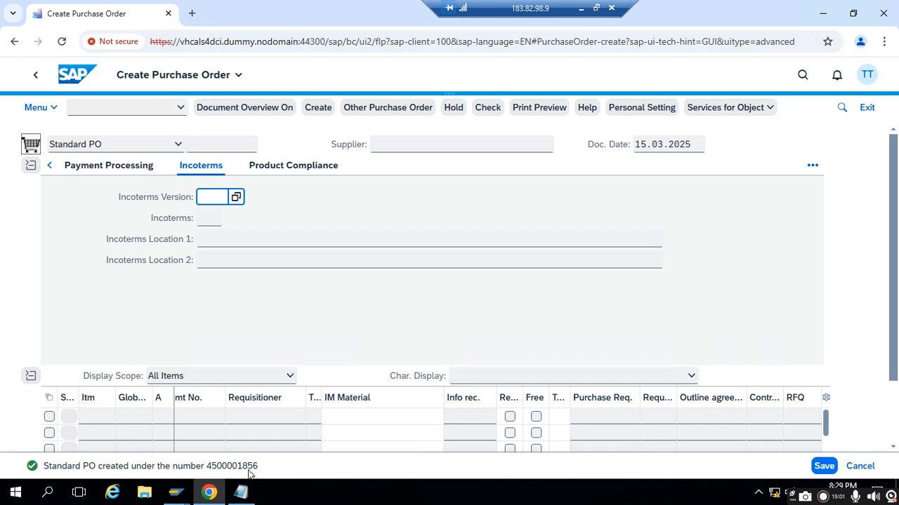
Open the newly saved purchase order and expand its header to view the flexible workflow approval steps
{"action": "left_click", "coordinate": [358, 109]}
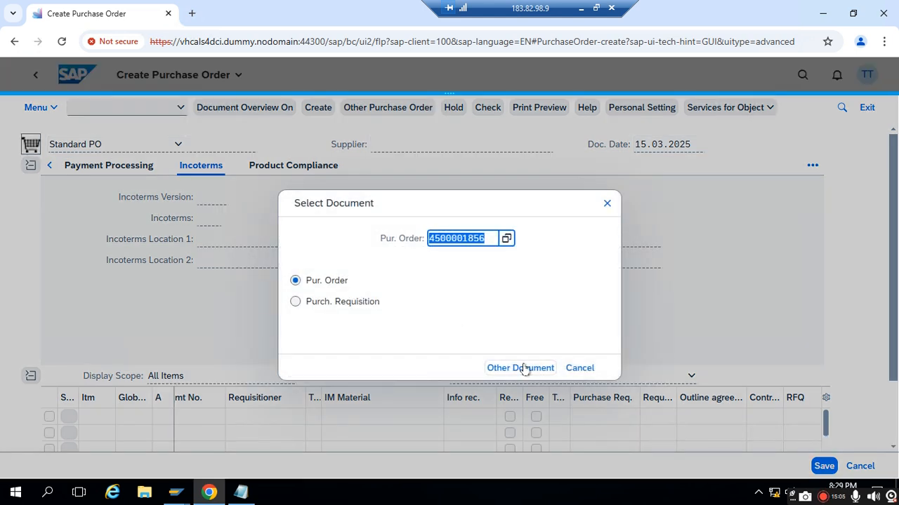
{"action": "left_click", "coordinate": [525, 368]}
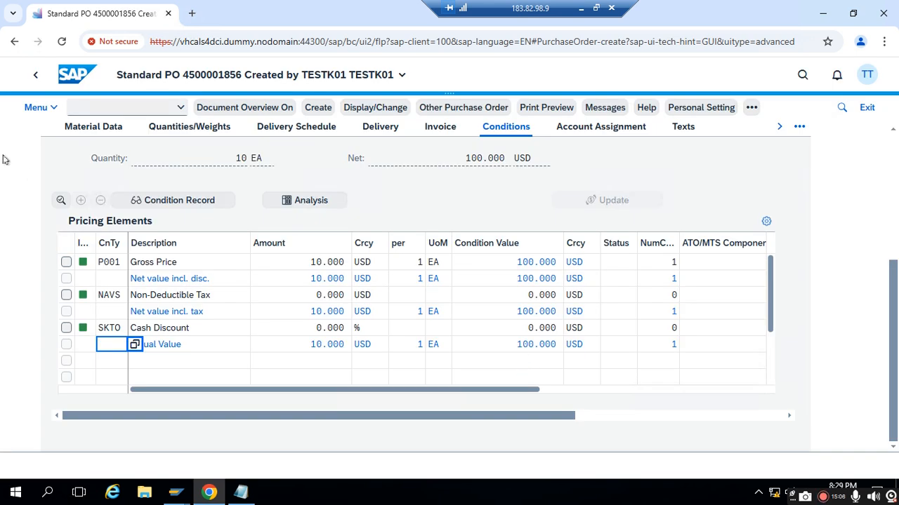
{"action": "left_click", "coordinate": [895, 141]}
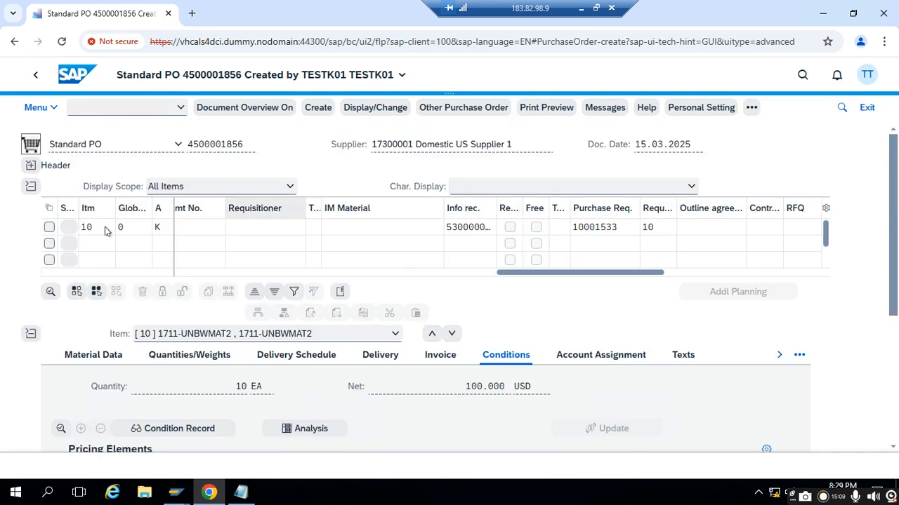
{"action": "left_click", "coordinate": [30, 167]}
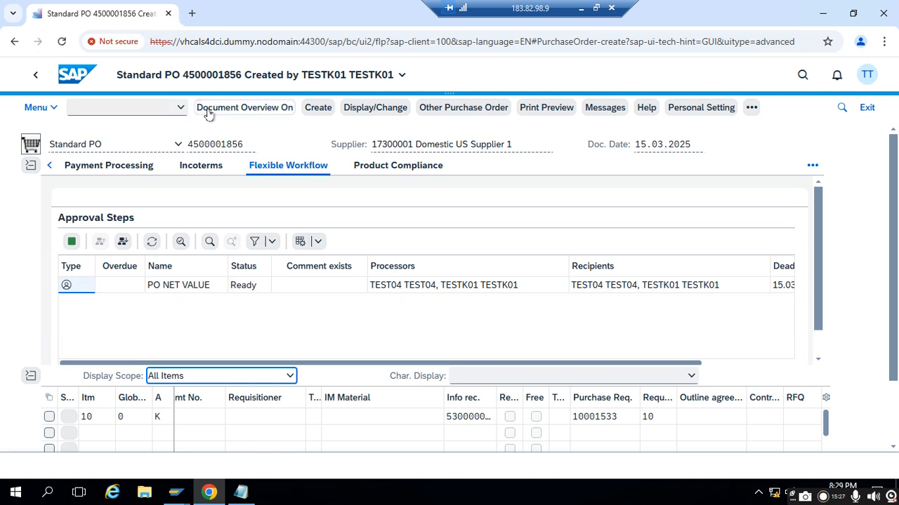
Copy the purchase order's number into the Notepad notes below the material 1711-UNBWMAT2, and return to the order
{"action": "left_click", "coordinate": [220, 143]}
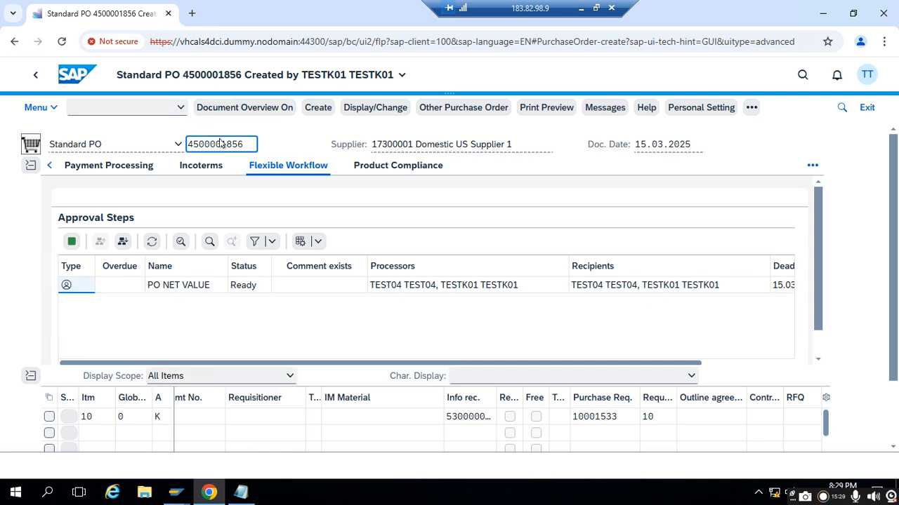
{"action": "double_click", "coordinate": [221, 143]}
{"action": "key", "text": "ctrl+c"}
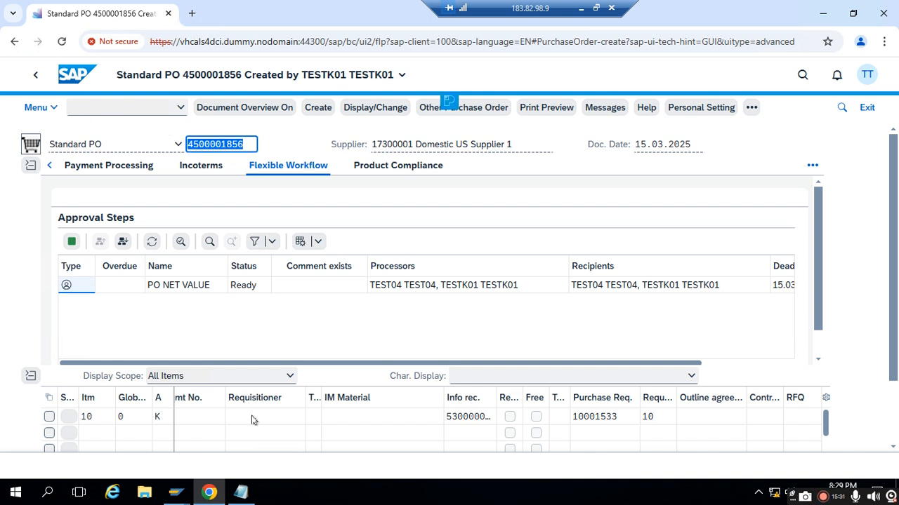
{"action": "left_click", "coordinate": [246, 493]}
{"action": "left_click", "coordinate": [195, 171]}
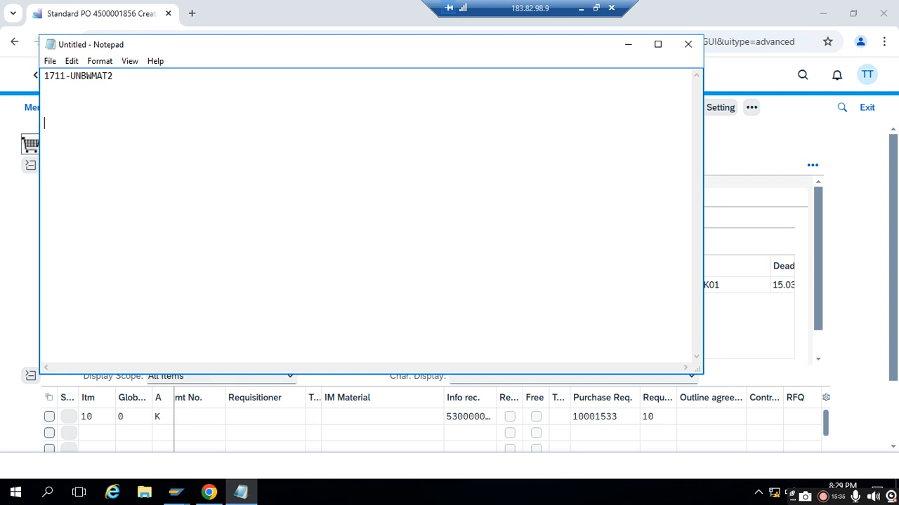
{"action": "key", "text": "ctrl+v"}
{"action": "key", "text": "alt+Tab"}
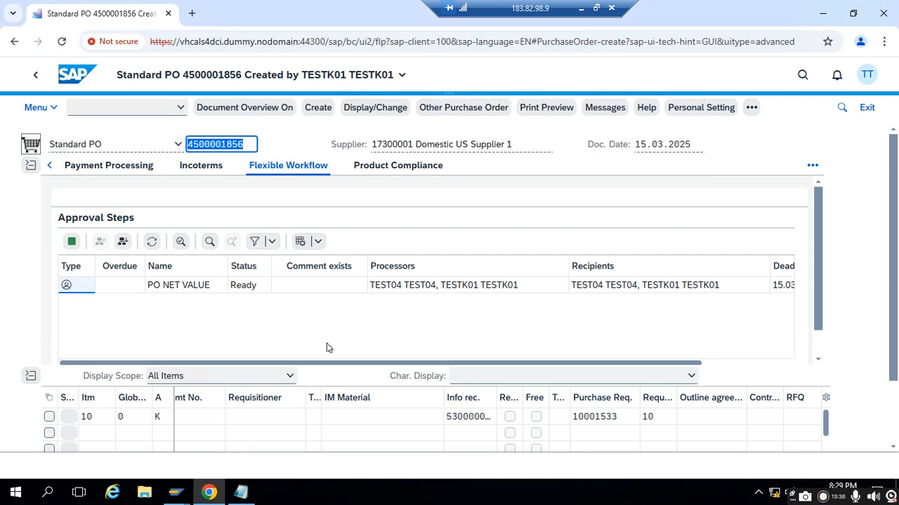
Copy the item's requisition reference into Notepad as 10001533/10 on the line above the purchase order number
{"action": "left_click", "coordinate": [579, 419]}
{"action": "double_click", "coordinate": [582, 418]}
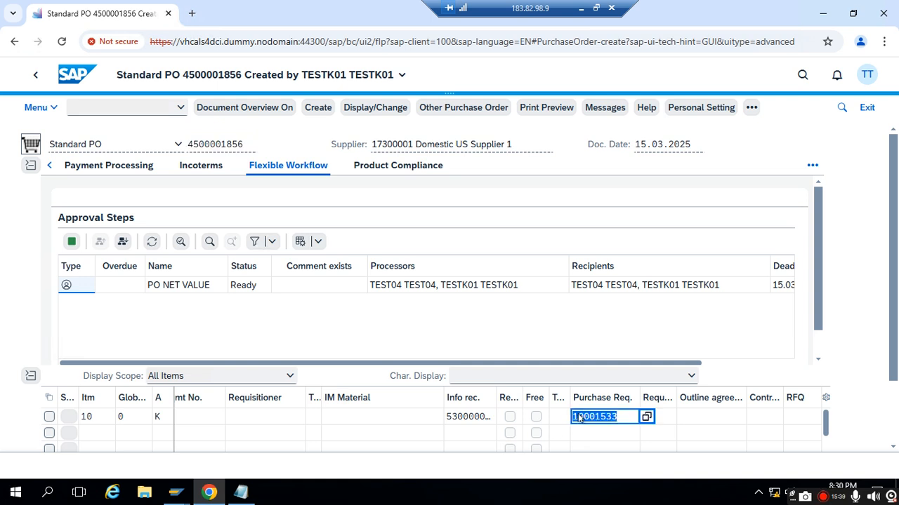
{"action": "key", "text": "ctrl+c"}
{"action": "left_click", "coordinate": [662, 422]}
{"action": "key", "text": "alt+Tab"}
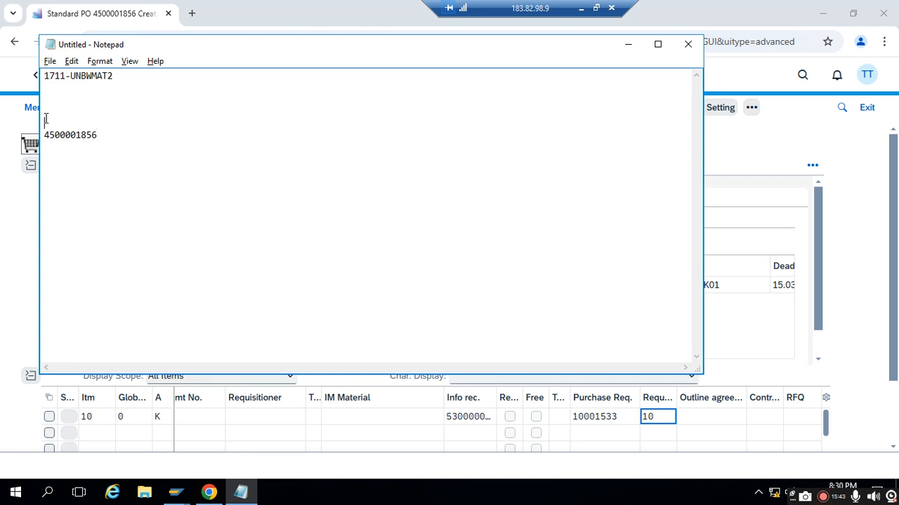
{"action": "key", "text": "ctrl+v"}
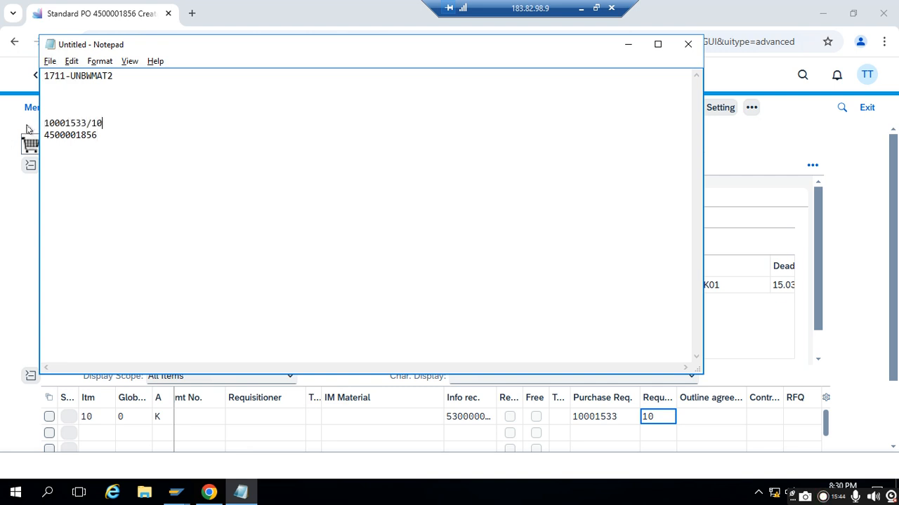
{"action": "left_click", "coordinate": [626, 45]}
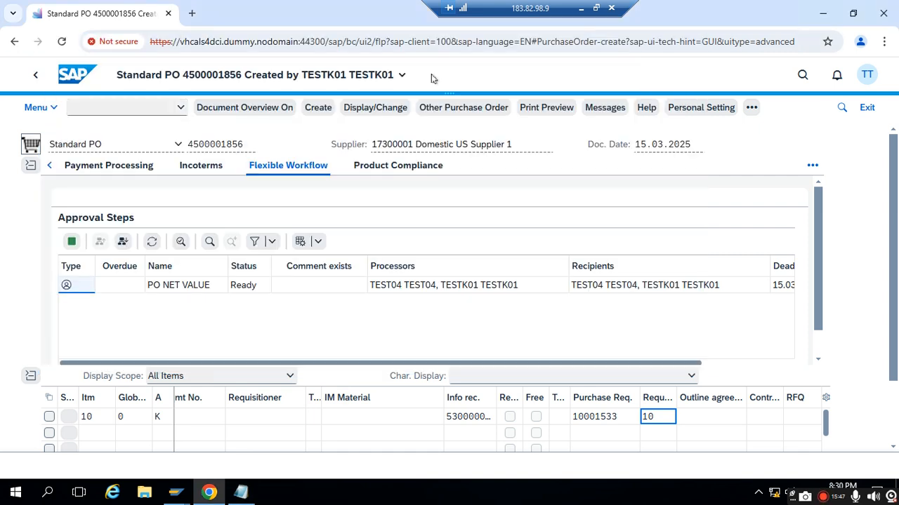
Open the launchpad home page in a second browser tab, keeping the purchase order open in the first
{"action": "right_click", "coordinate": [84, 86]}
{"action": "left_click", "coordinate": [105, 98]}
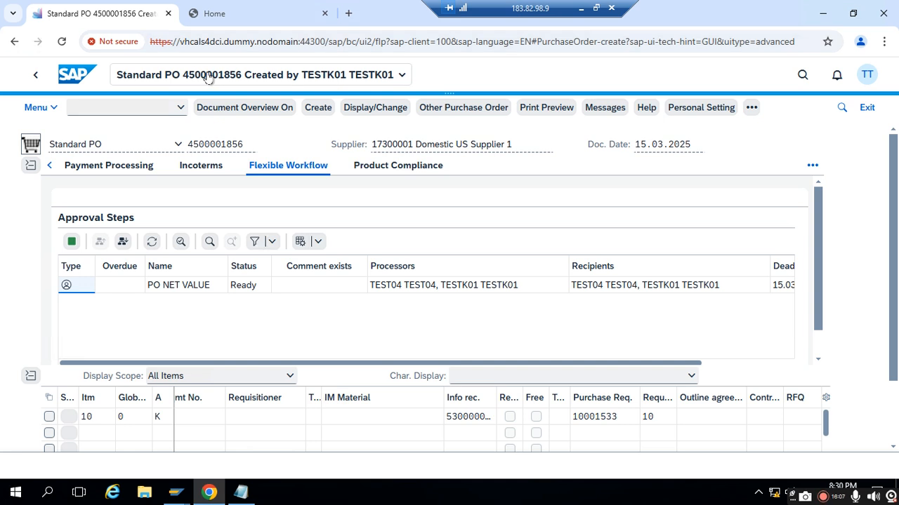
{"action": "left_click", "coordinate": [252, 15]}
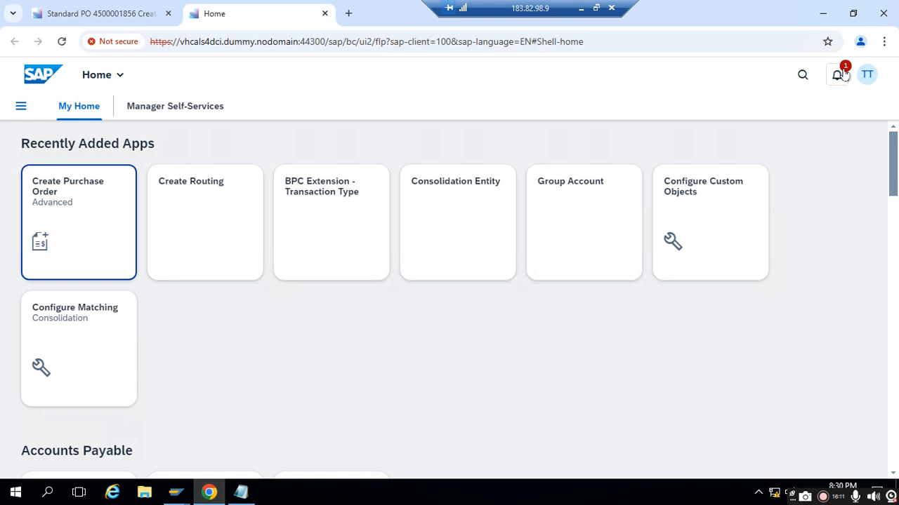
Open the new purchase order's approval task from the notifications, approve it, and submit the decision without a note
{"action": "left_click", "coordinate": [841, 75]}
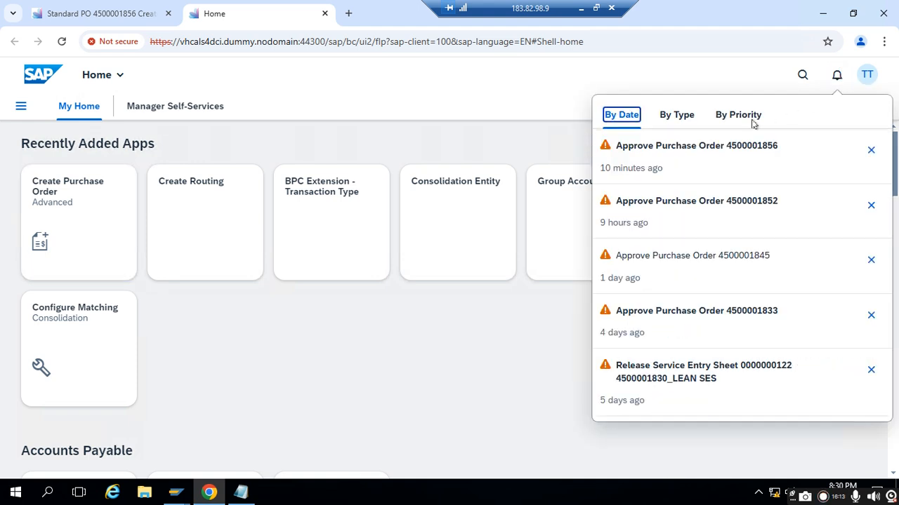
{"action": "left_click", "coordinate": [744, 146]}
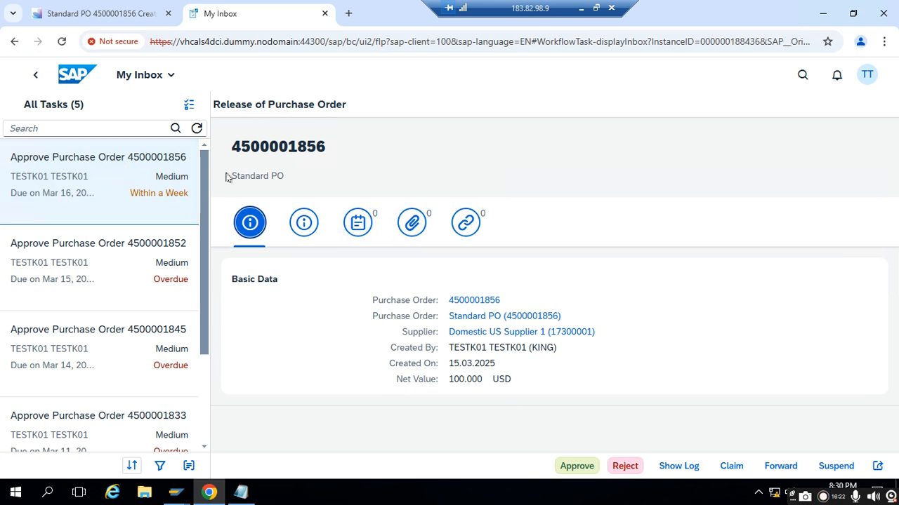
{"action": "left_click", "coordinate": [585, 472]}
{"action": "left_click", "coordinate": [476, 326]}
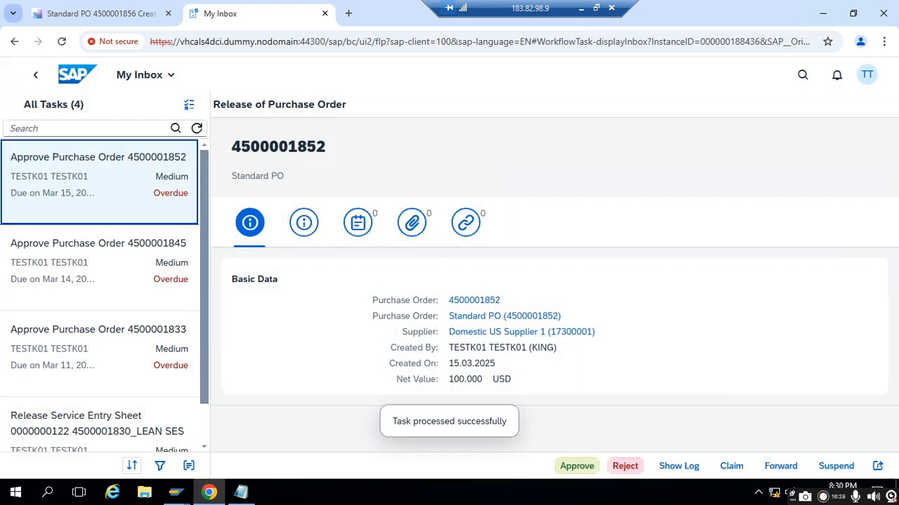
Reload the new purchase order and check the status and processor of its flexible workflow approval step
{"action": "left_click", "coordinate": [88, 19]}
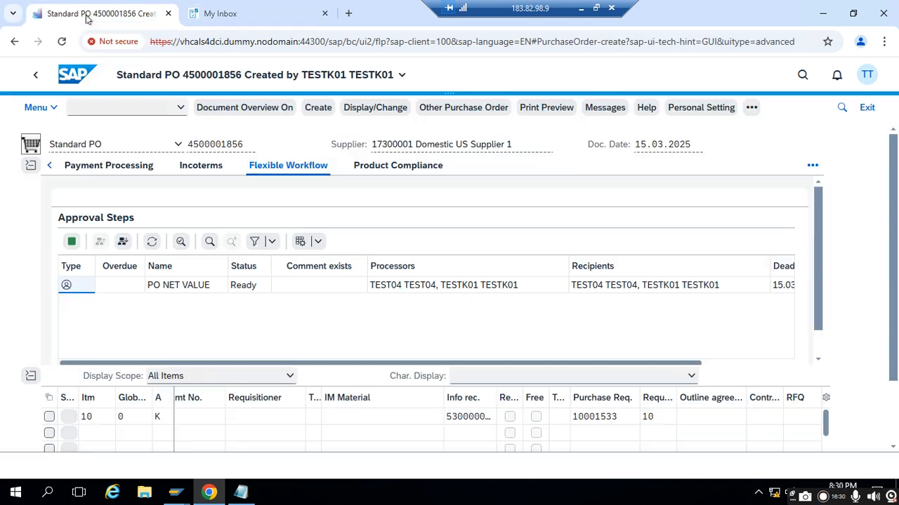
{"action": "left_click", "coordinate": [441, 111]}
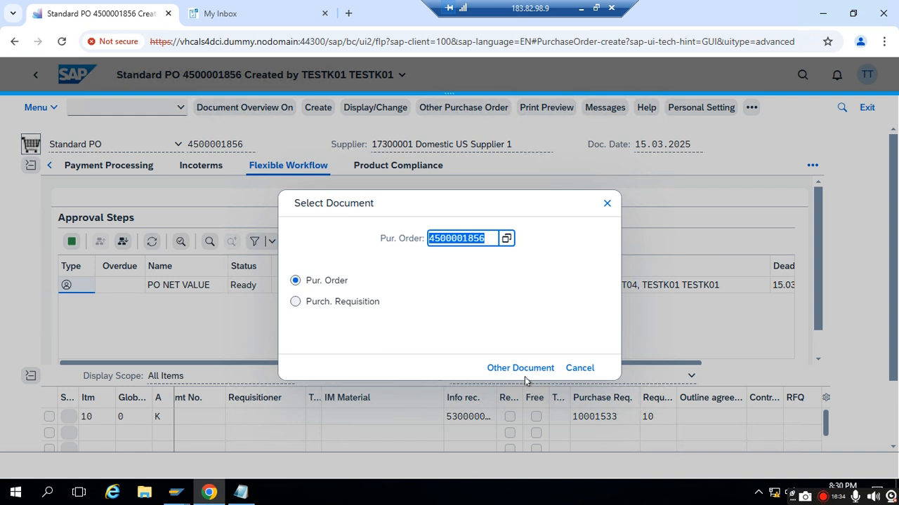
{"action": "left_click", "coordinate": [525, 376]}
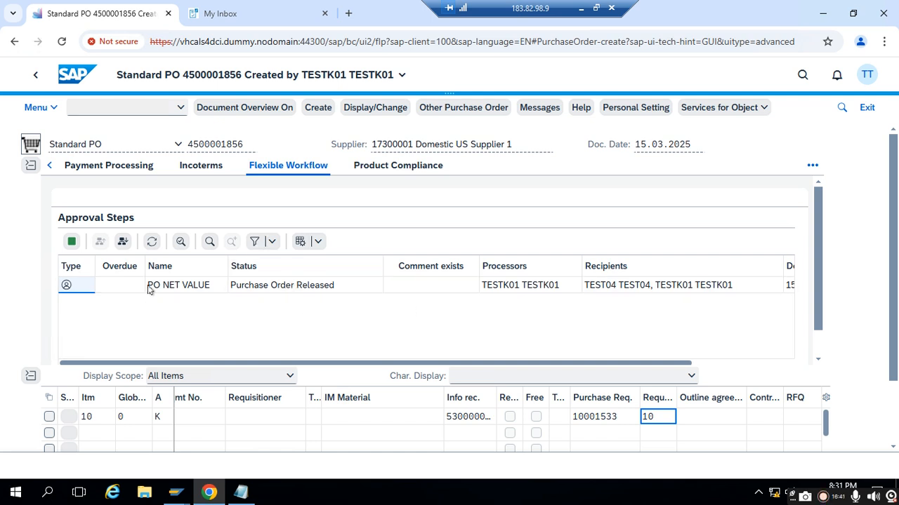
{"action": "left_click", "coordinate": [232, 14]}
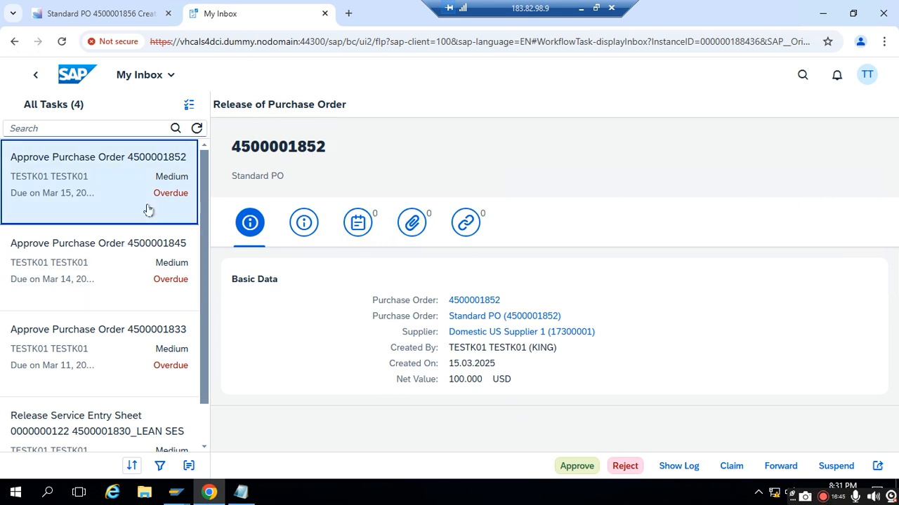
{"action": "left_click", "coordinate": [119, 12]}
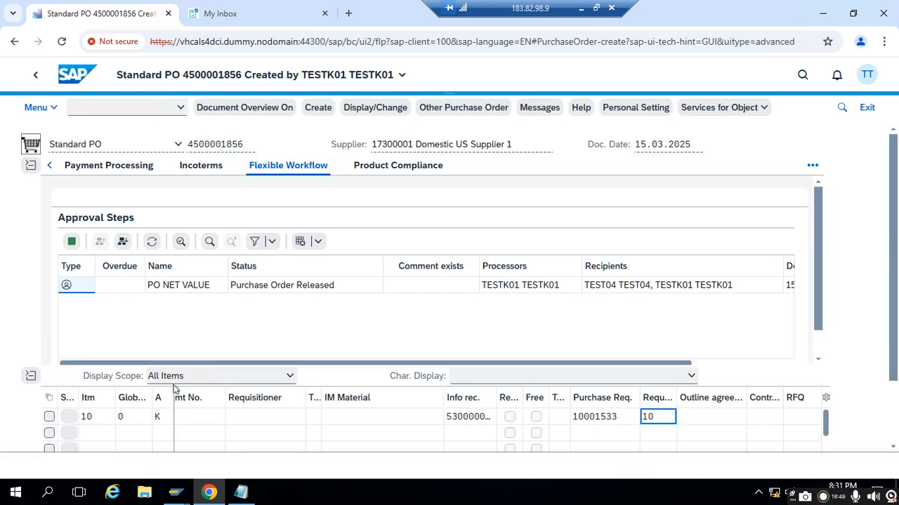
Collapse the purchase order's header and copy the material number 1711-UNBWMAT2 from item 10
{"action": "left_click", "coordinate": [31, 166]}
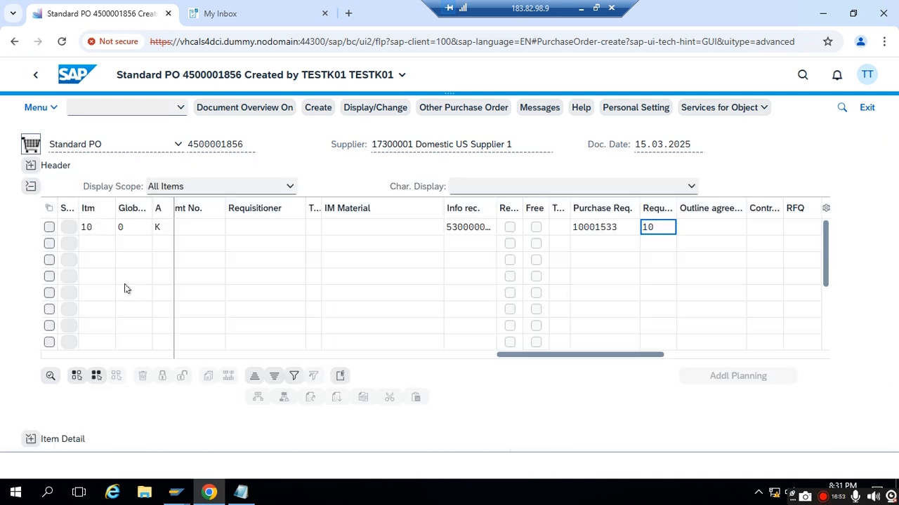
{"action": "left_click_drag", "start_coordinate": [580, 354], "coordinate": [274, 354]}
{"action": "left_click", "coordinate": [286, 231]}
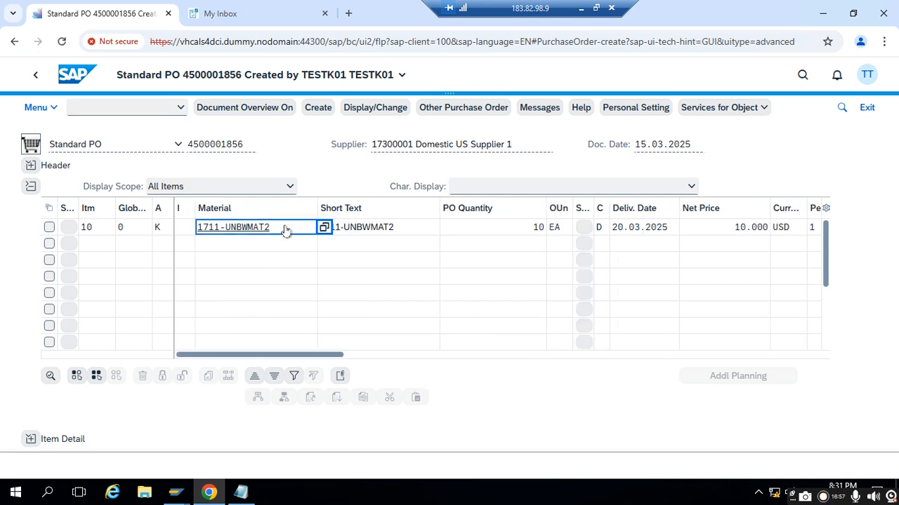
{"action": "left_click", "coordinate": [287, 230]}
{"action": "key", "text": "ctrl+c"}
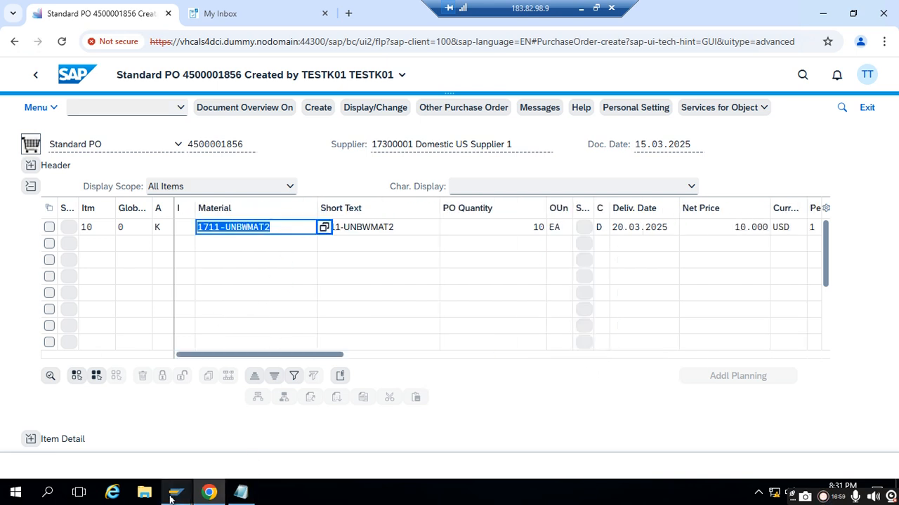
Leave the inbox in the second browser tab and open the Display Stock Overview app by searching for MMBE
{"action": "left_click", "coordinate": [274, 11]}
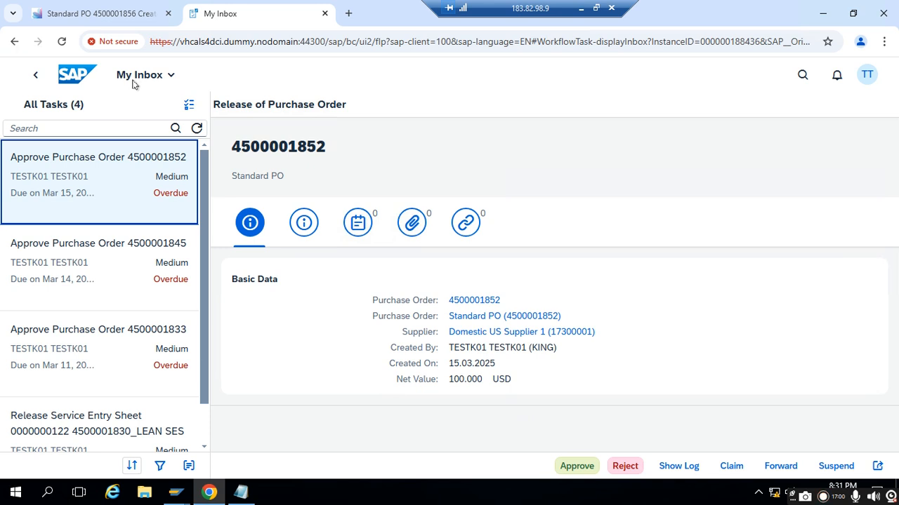
{"action": "left_click", "coordinate": [67, 75]}
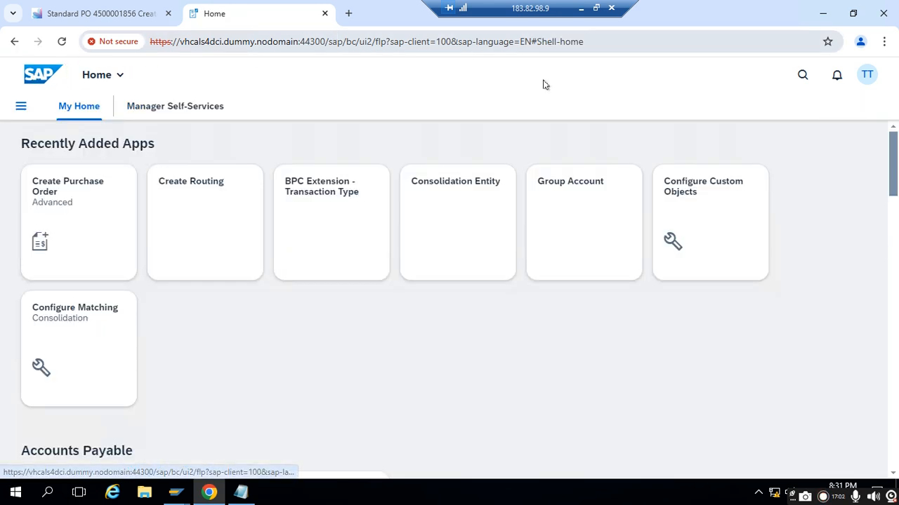
{"action": "left_click", "coordinate": [790, 68]}
{"action": "type", "text": "MMBE"}
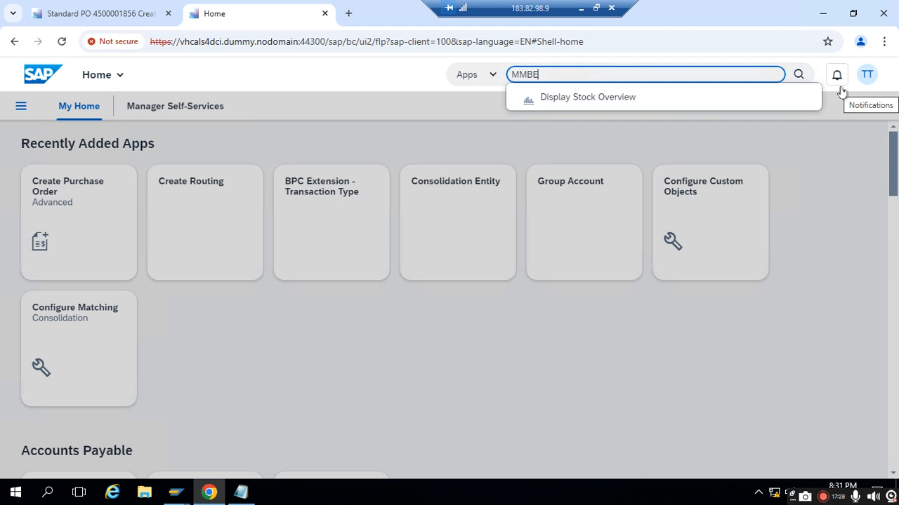
{"action": "left_click", "coordinate": [542, 96]}
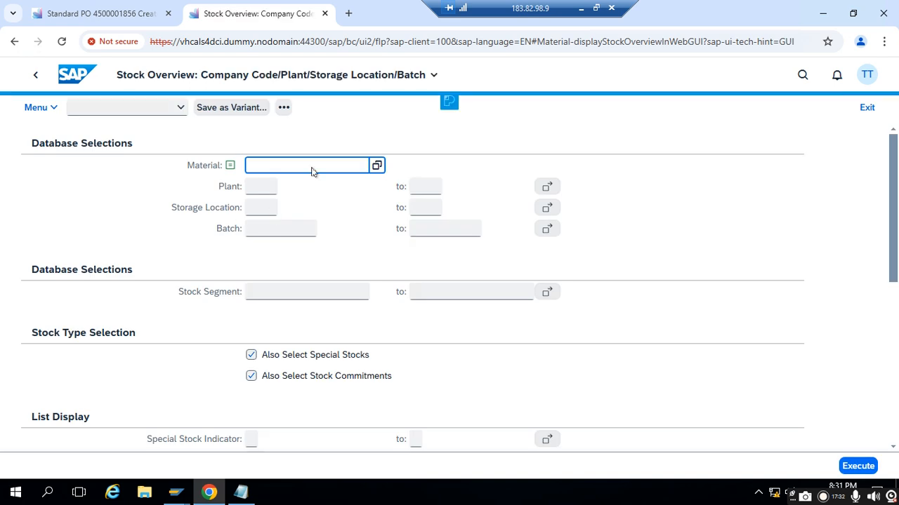
Run the stock overview for material 1711-UNBWMAT2 in plant 1711 and examine its stock columns
{"action": "key", "text": "ctrl+v"}
{"action": "left_click", "coordinate": [253, 188]}
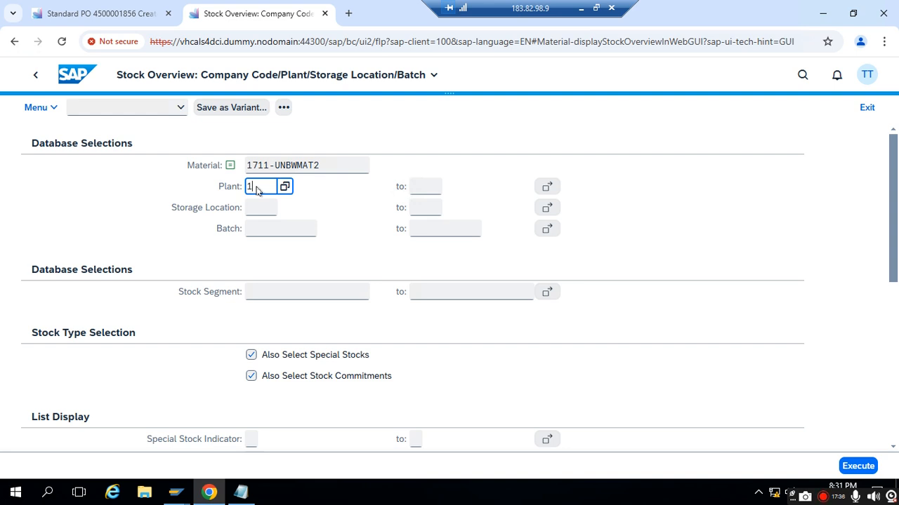
{"action": "left_click", "coordinate": [840, 335]}
{"action": "left_click", "coordinate": [855, 466]}
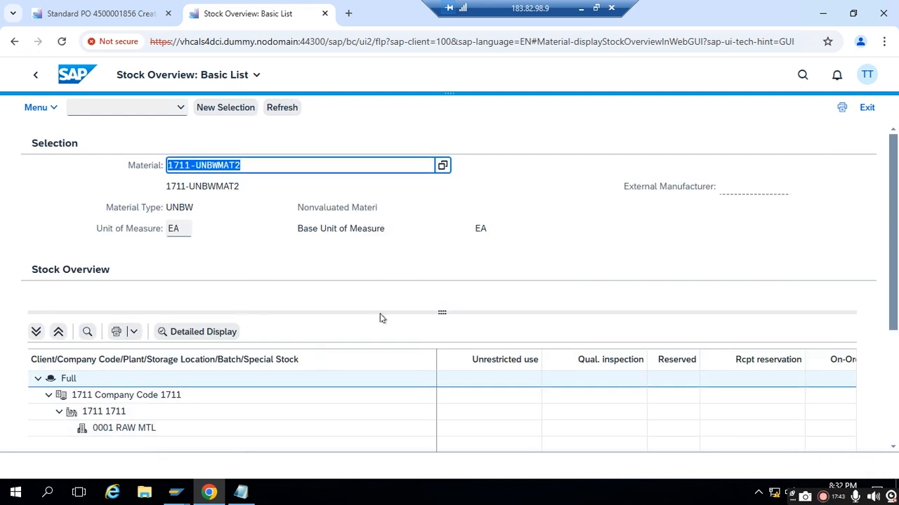
{"action": "left_click_drag", "start_coordinate": [895, 177], "coordinate": [868, 186]}
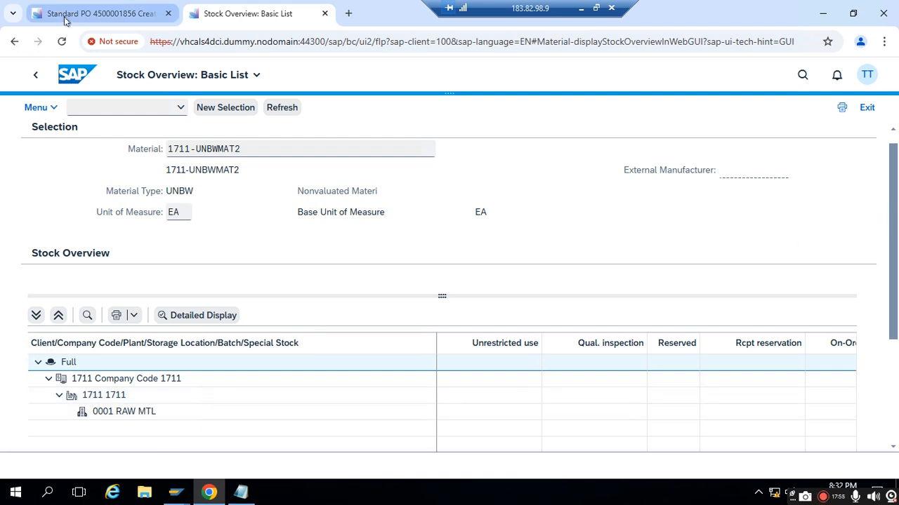
Return to the purchase order and copy its document number
{"action": "left_click", "coordinate": [101, 13]}
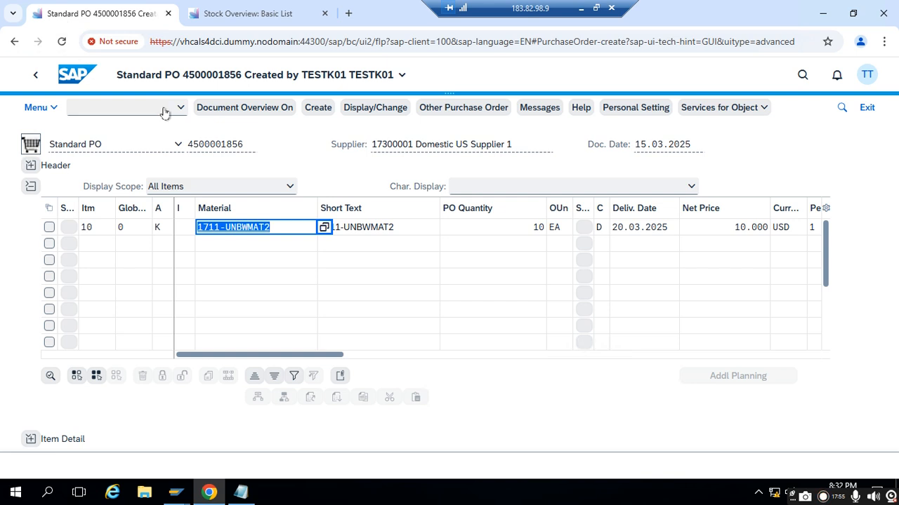
{"action": "left_click", "coordinate": [232, 149]}
{"action": "double_click", "coordinate": [232, 149]}
{"action": "key", "text": "ctrl+c"}
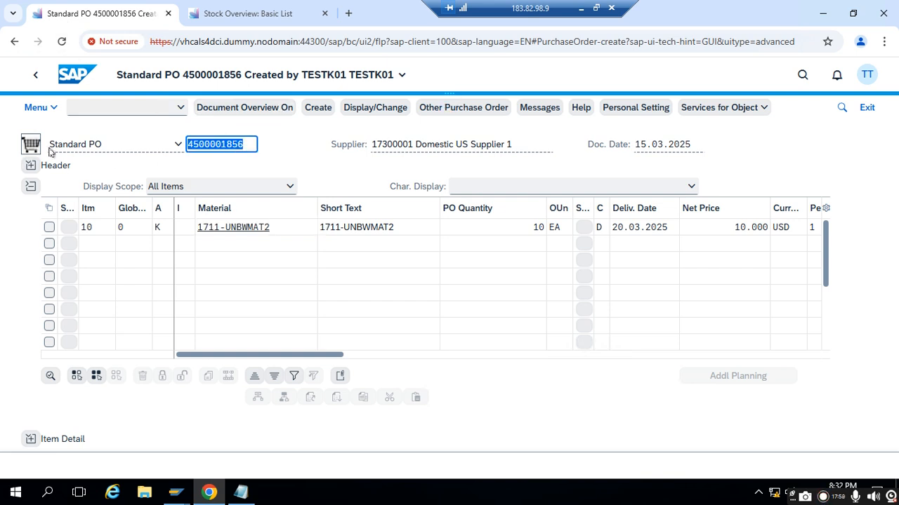
Open the Post Goods Movement app in a third browser tab, keeping the purchase order and stock overview open
{"action": "right_click", "coordinate": [67, 76]}
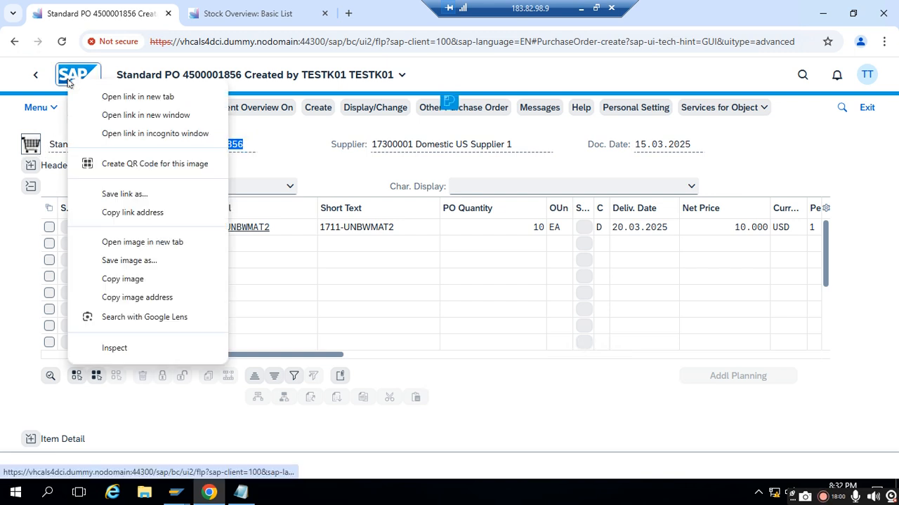
{"action": "left_click", "coordinate": [90, 96]}
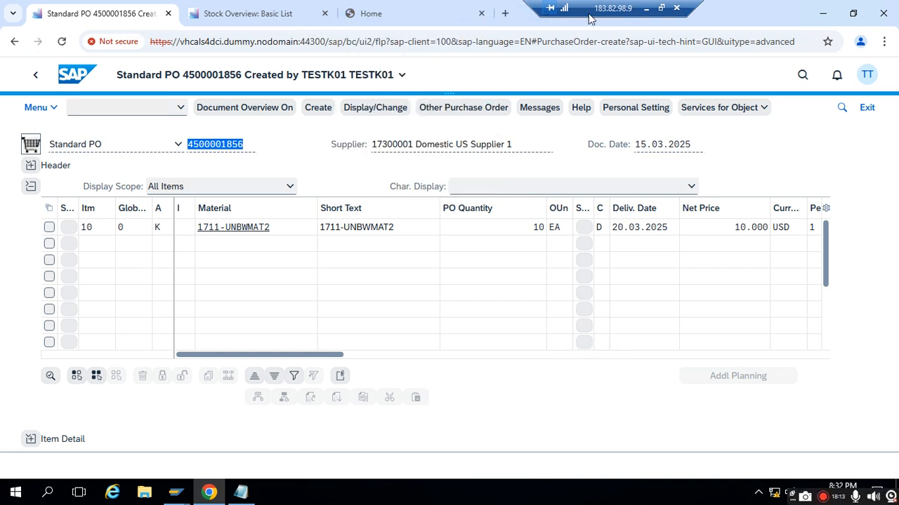
{"action": "left_click", "coordinate": [429, 23]}
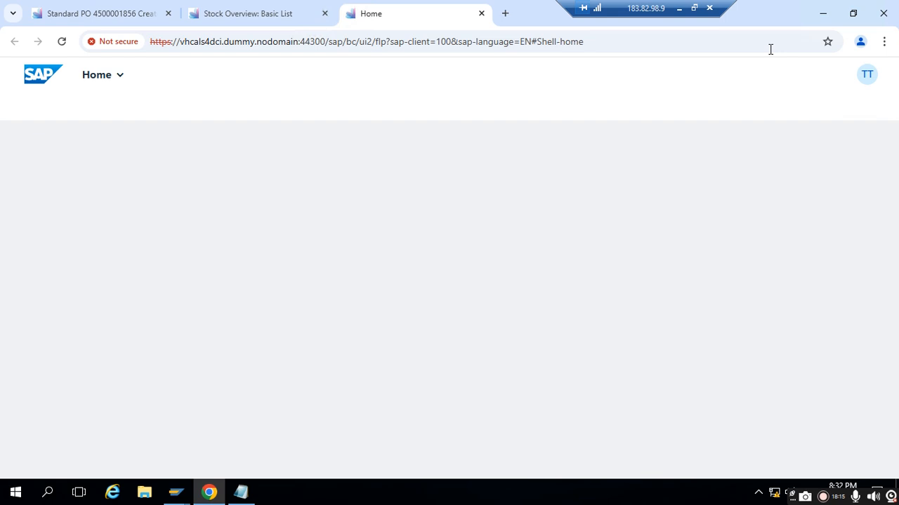
{"action": "left_click", "coordinate": [799, 75]}
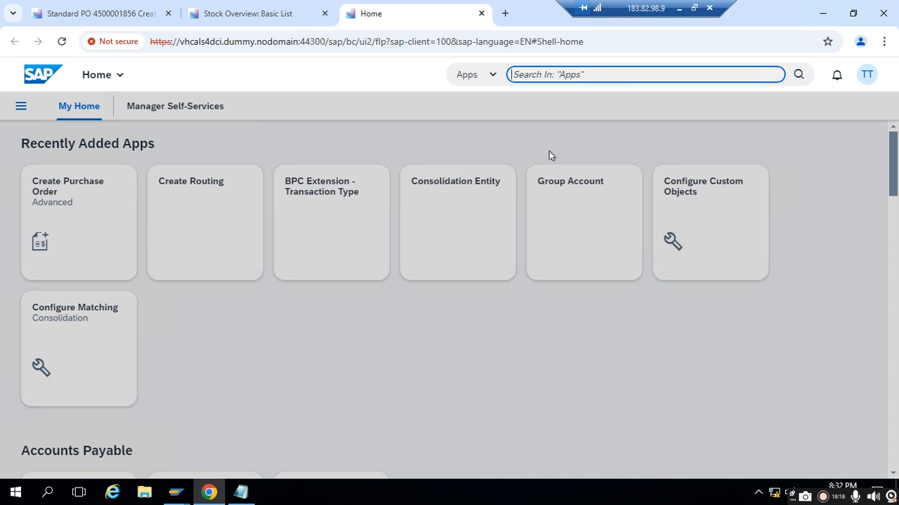
{"action": "type", "text": "P"}
{"action": "type", "text": "GOOO"}
{"action": "key", "text": "BackSpace"}
{"action": "type", "text": "DS MOVEMENT"}
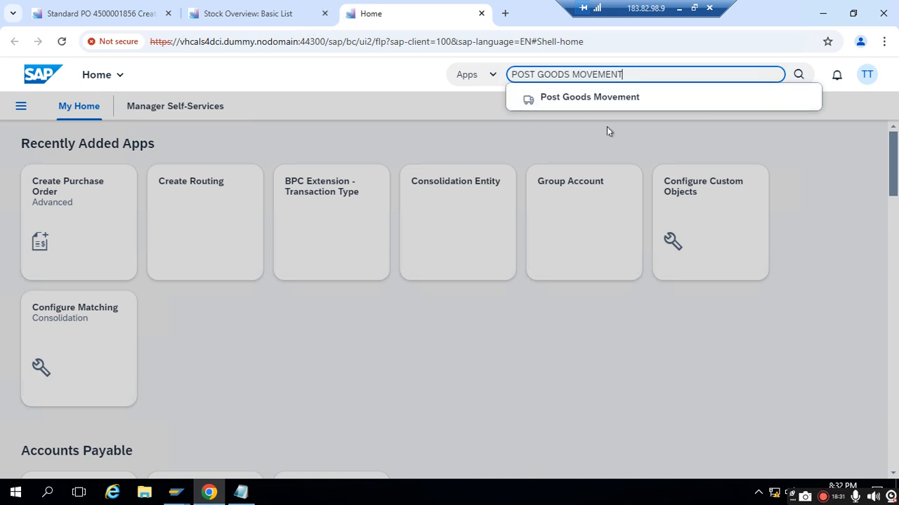
{"action": "left_click", "coordinate": [595, 105]}
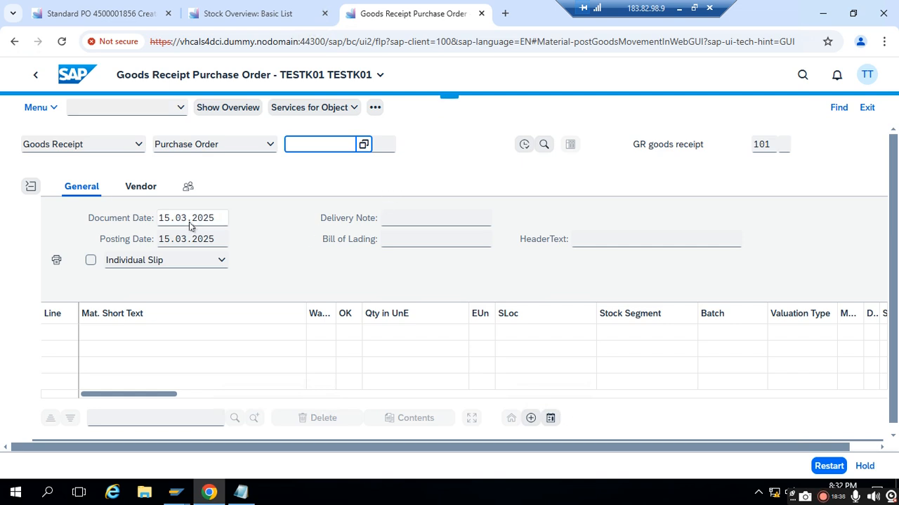
Select Goods Receipt against Purchase Order and load the items using the copied purchase order number
{"action": "left_click", "coordinate": [137, 149]}
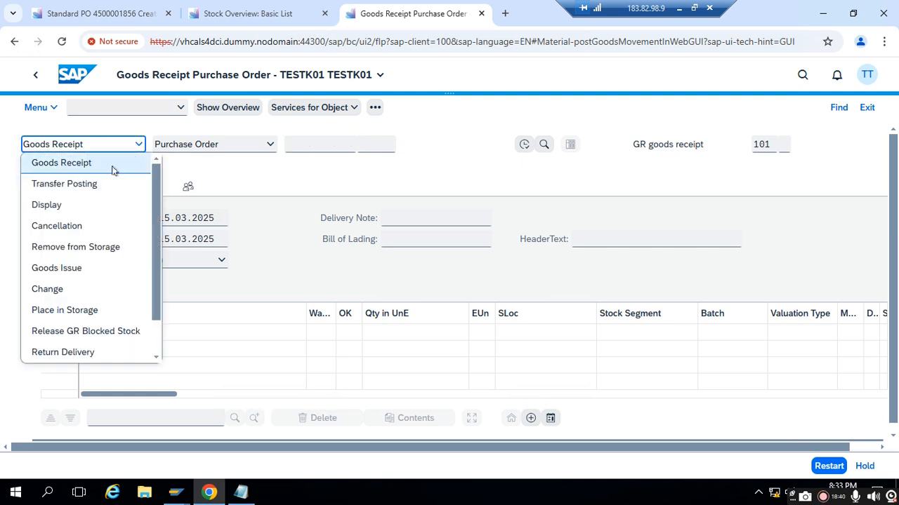
{"action": "left_click", "coordinate": [113, 165]}
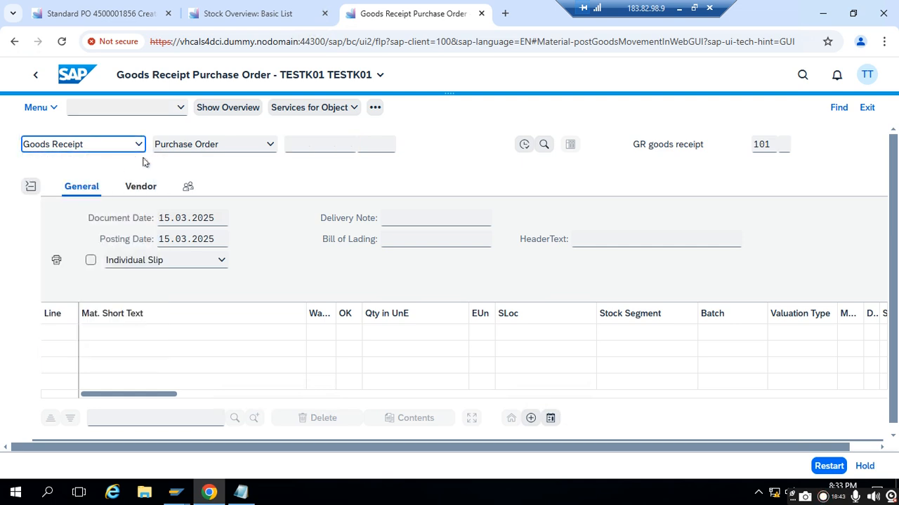
{"action": "left_click", "coordinate": [260, 144]}
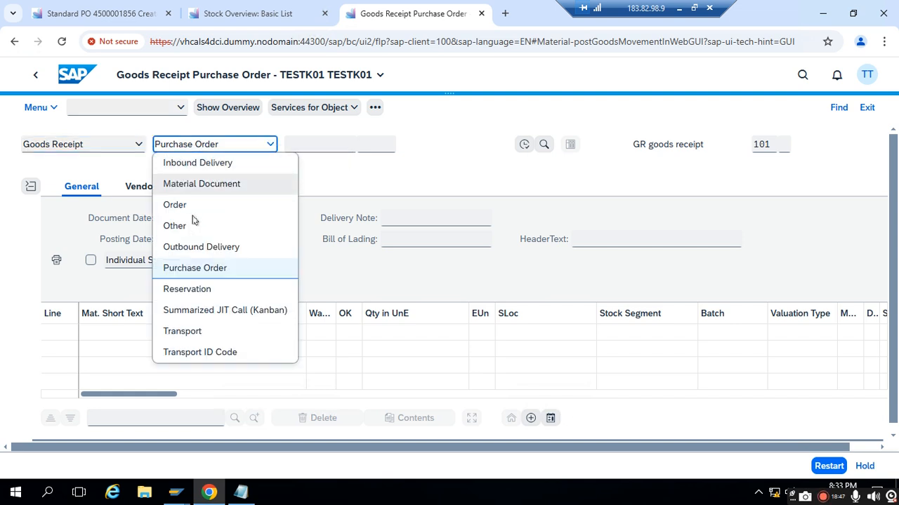
{"action": "left_click", "coordinate": [204, 272]}
{"action": "left_click", "coordinate": [309, 149]}
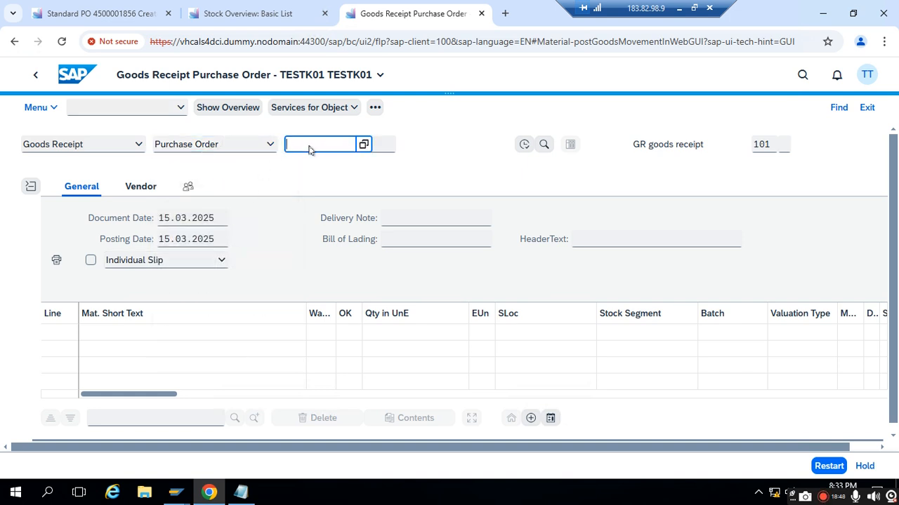
{"action": "key", "text": "ctrl+v"}
{"action": "key", "text": "Return"}
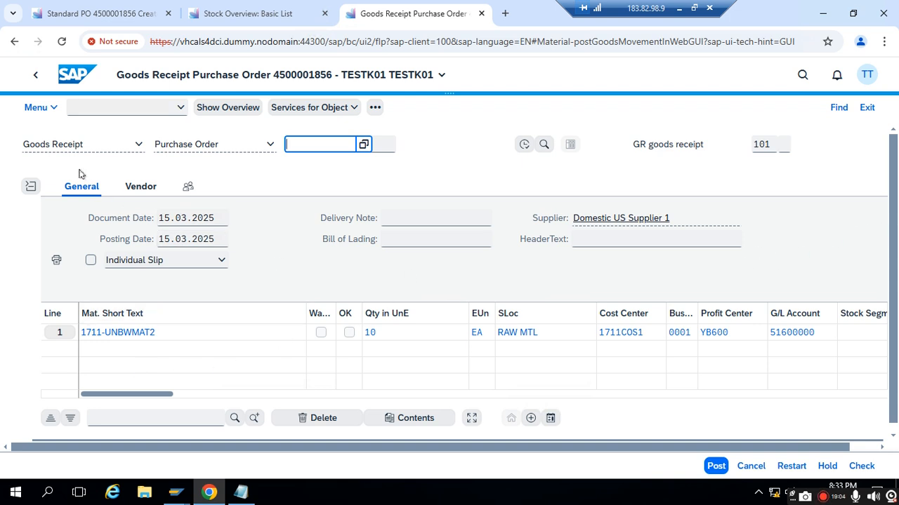
Collapse the header and examine the receipt item's material, quantity, storage location, purchase order, partner and account assignment details
{"action": "left_click", "coordinate": [29, 190]}
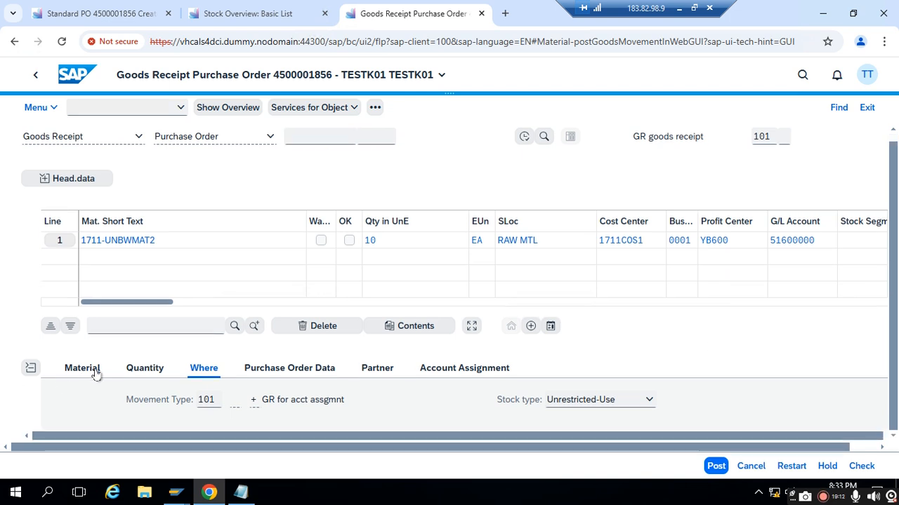
{"action": "left_click", "coordinate": [96, 373]}
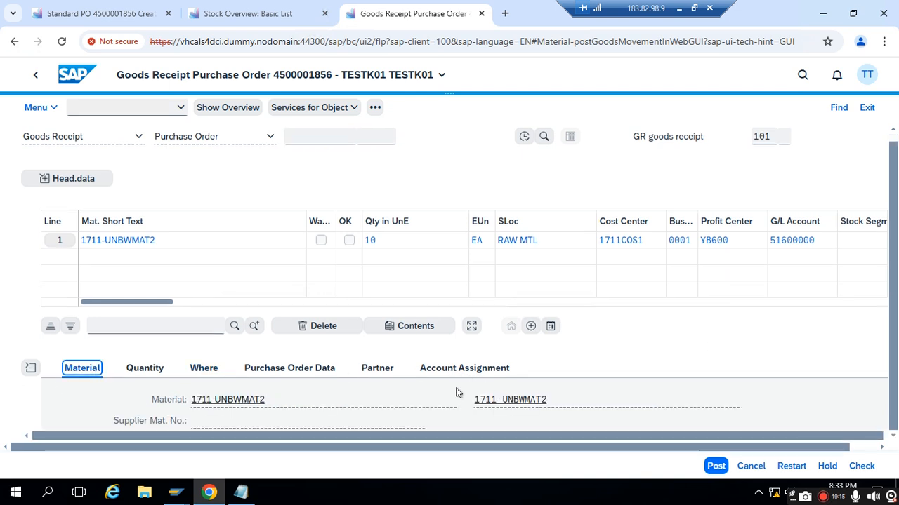
{"action": "left_click", "coordinate": [414, 399]}
{"action": "left_click", "coordinate": [335, 419]}
{"action": "key", "text": "Tab"}
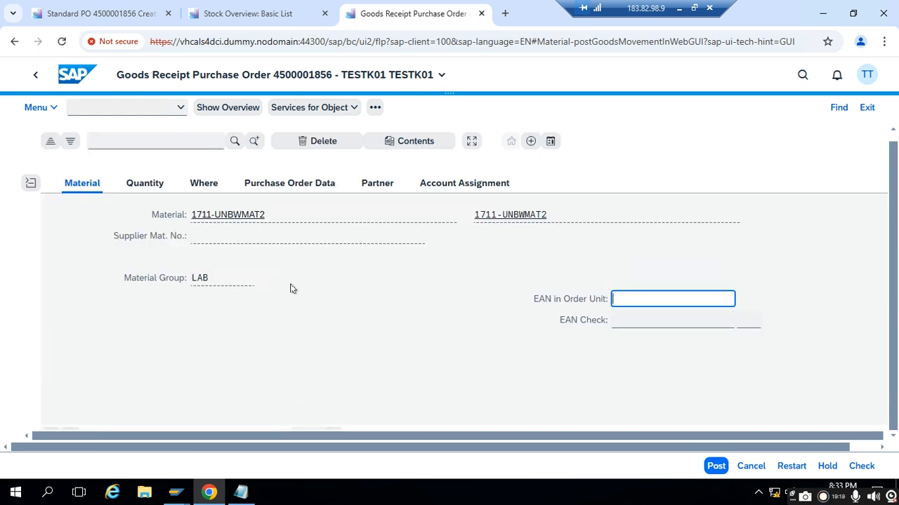
{"action": "left_click", "coordinate": [144, 183]}
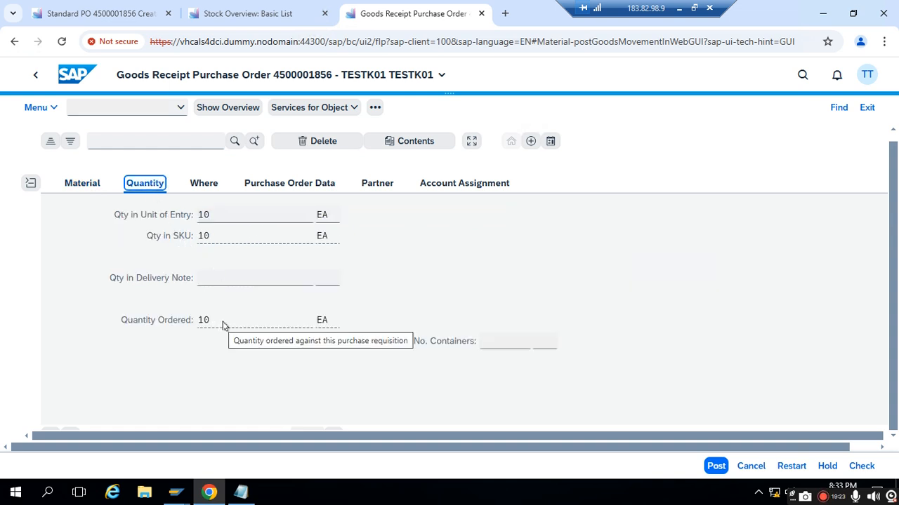
{"action": "left_click", "coordinate": [214, 220]}
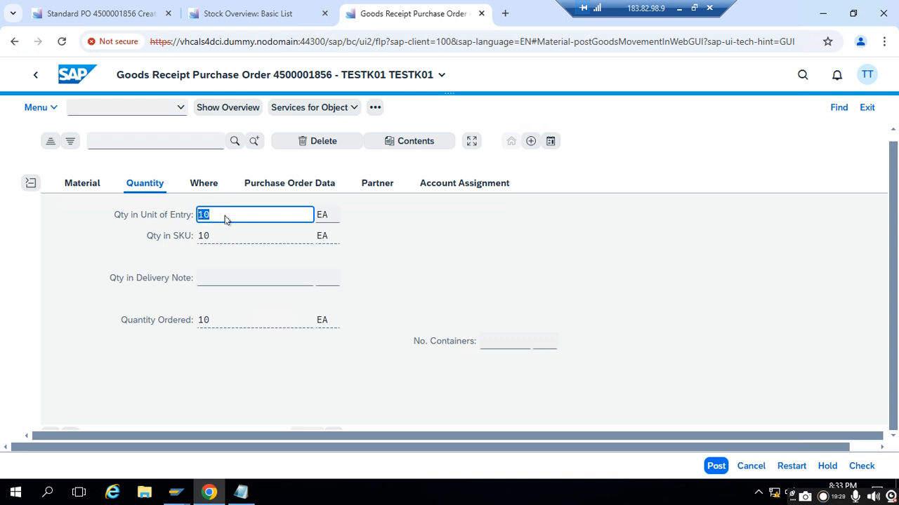
{"action": "left_click", "coordinate": [205, 185]}
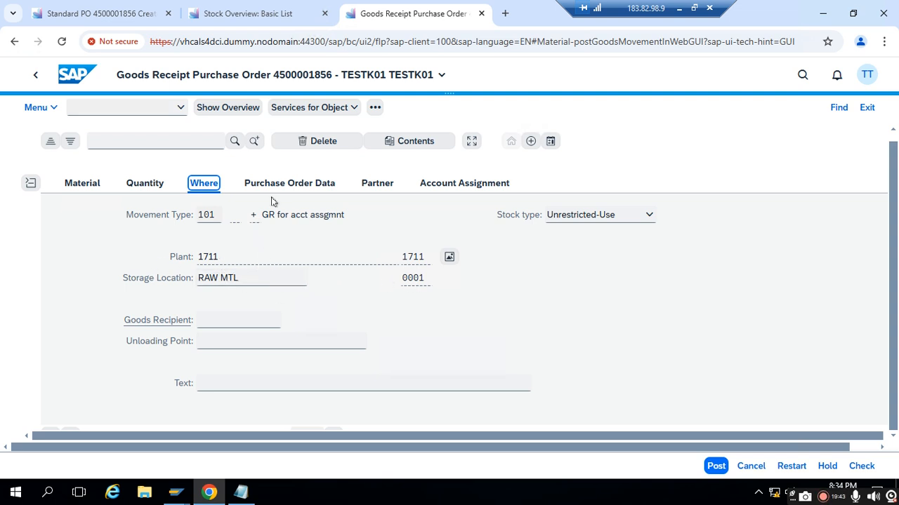
{"action": "left_click", "coordinate": [291, 184]}
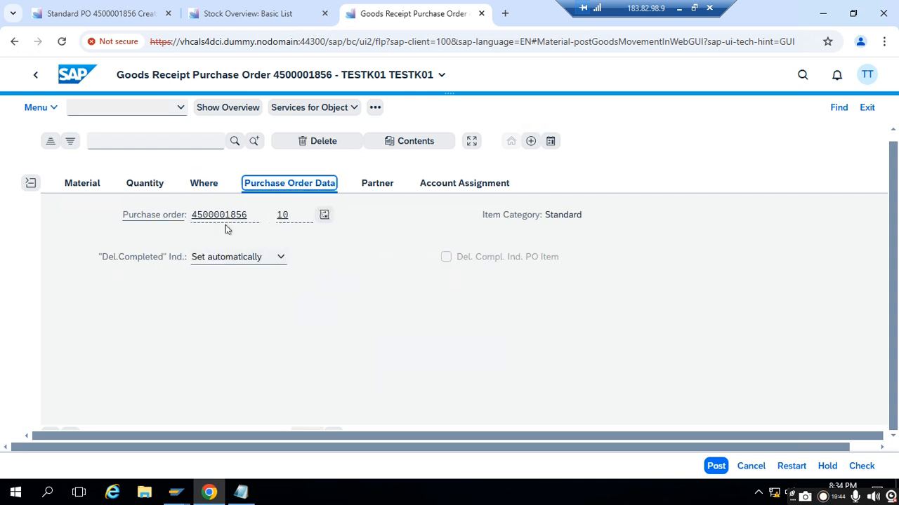
{"action": "left_click", "coordinate": [379, 188]}
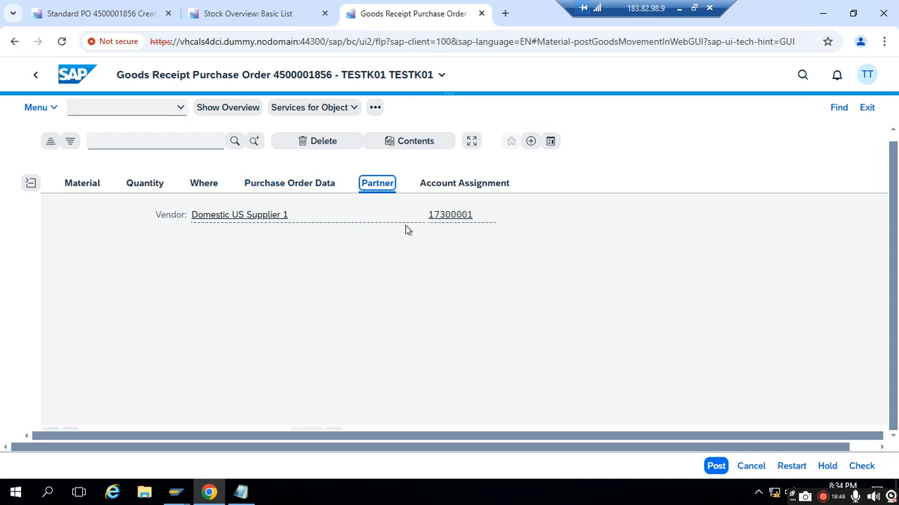
{"action": "left_click", "coordinate": [463, 186]}
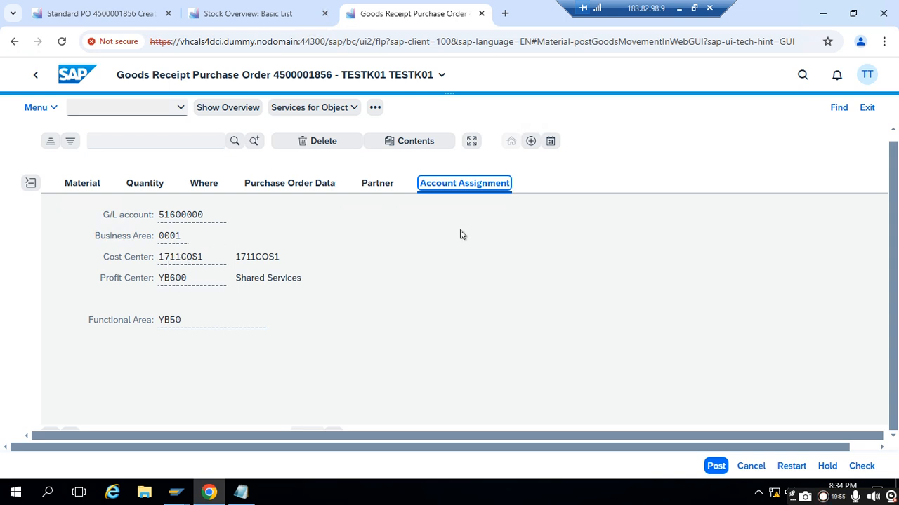
{"action": "left_click", "coordinate": [202, 184]}
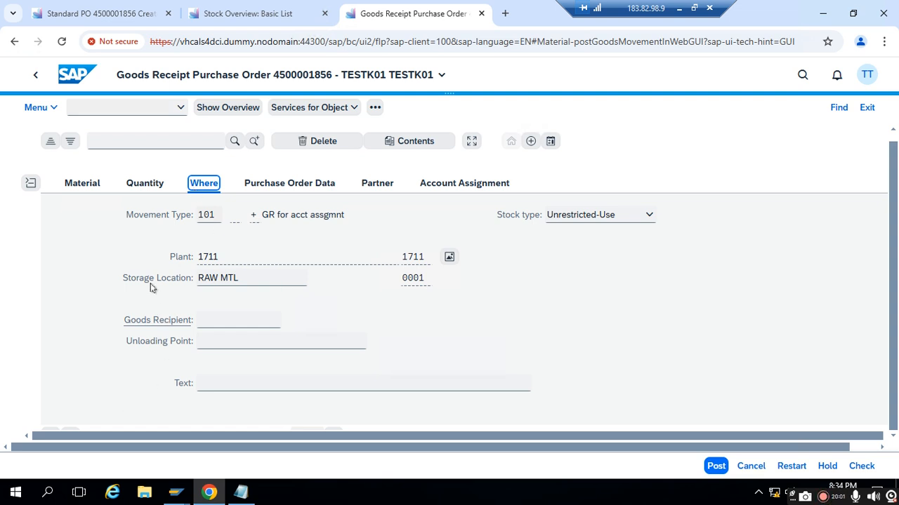
Mark the receipt item as OK, check the document and post the goods receipt
{"action": "key", "text": "Tab"}
{"action": "key", "text": "Tab"}
{"action": "key", "text": "Tab"}
{"action": "key", "text": "Tab"}
{"action": "key", "text": "Tab"}
{"action": "key", "text": "Tab"}
{"action": "key", "text": "Tab"}
{"action": "left_click", "coordinate": [93, 423]}
{"action": "left_click", "coordinate": [861, 467]}
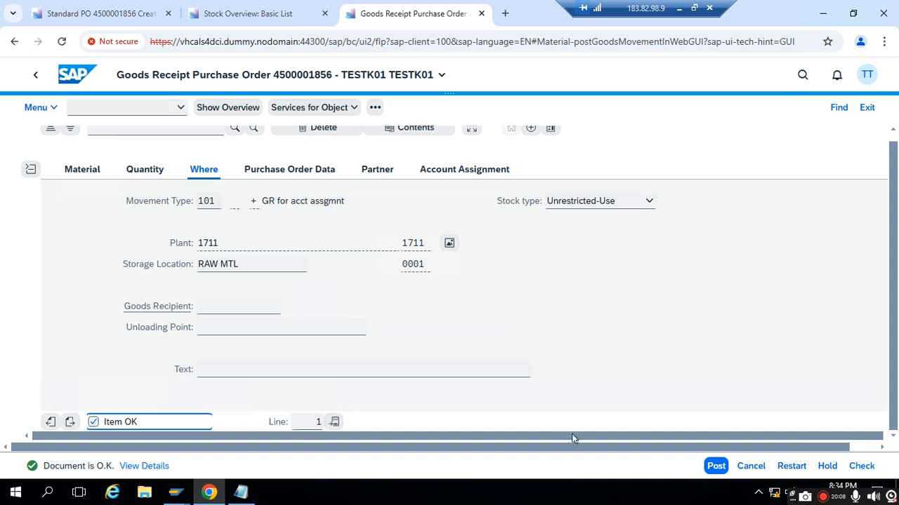
{"action": "left_click", "coordinate": [706, 468]}
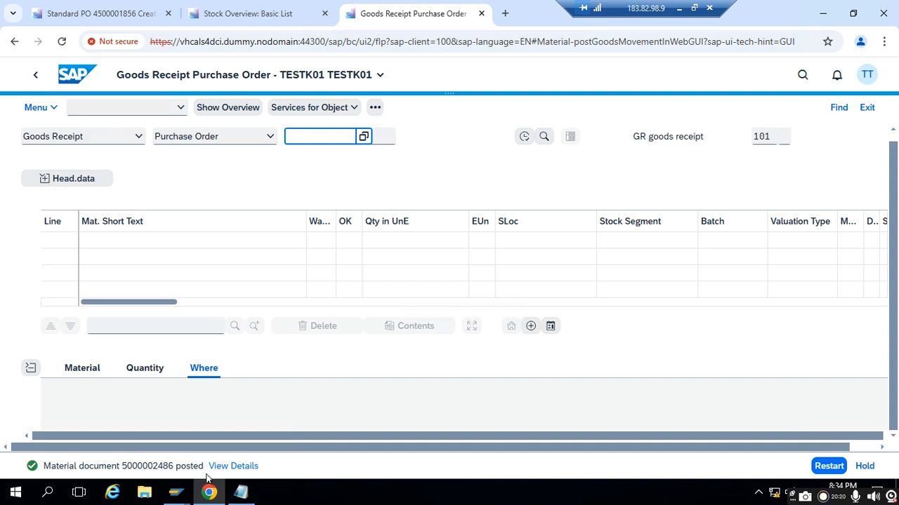
Return to the stock overview, refresh it and examine the unrestricted-use stock in storage location 0001 RAW MTL
{"action": "left_click", "coordinate": [231, 12]}
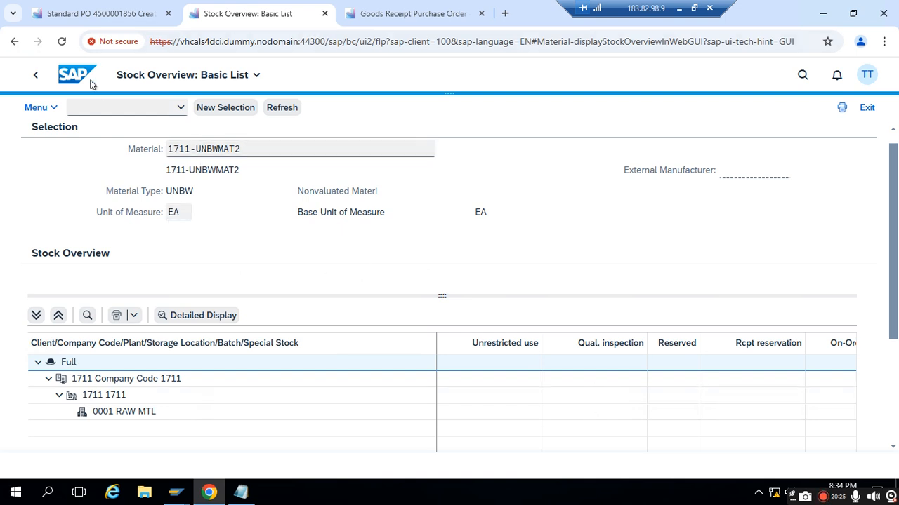
{"action": "left_click", "coordinate": [280, 111]}
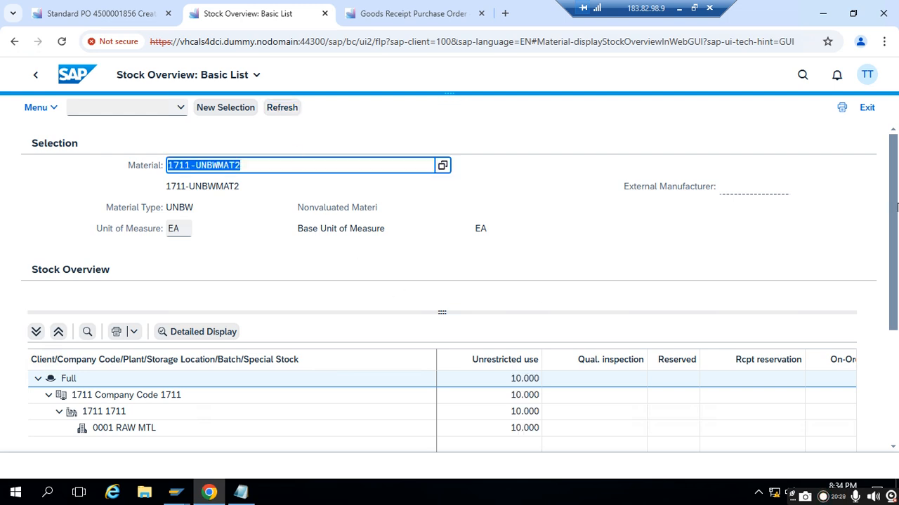
{"action": "left_click_drag", "start_coordinate": [896, 170], "coordinate": [889, 257]}
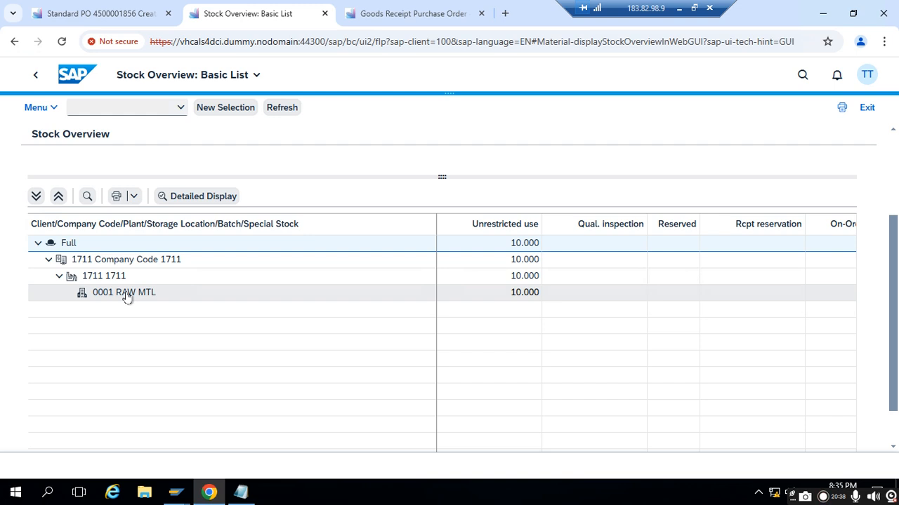
{"action": "left_click", "coordinate": [497, 297]}
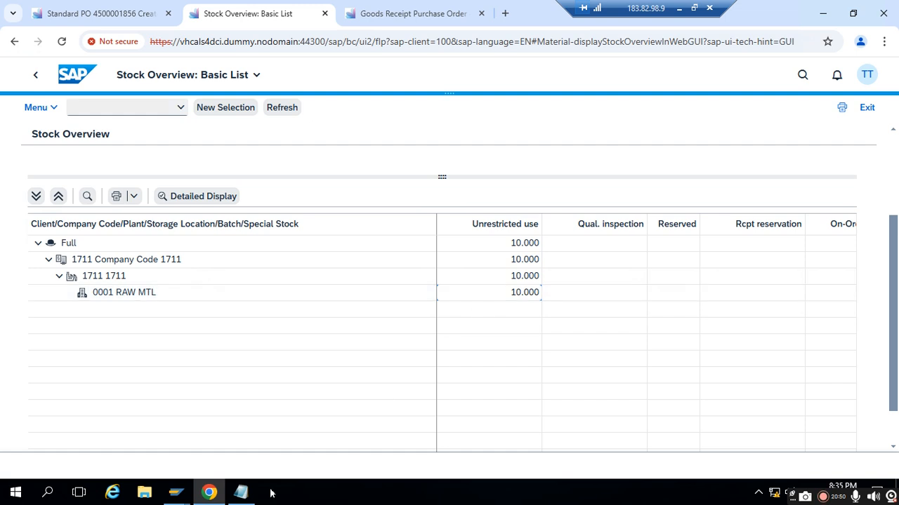
Return to the goods movement tab and display the material document just posted
{"action": "left_click", "coordinate": [347, 10]}
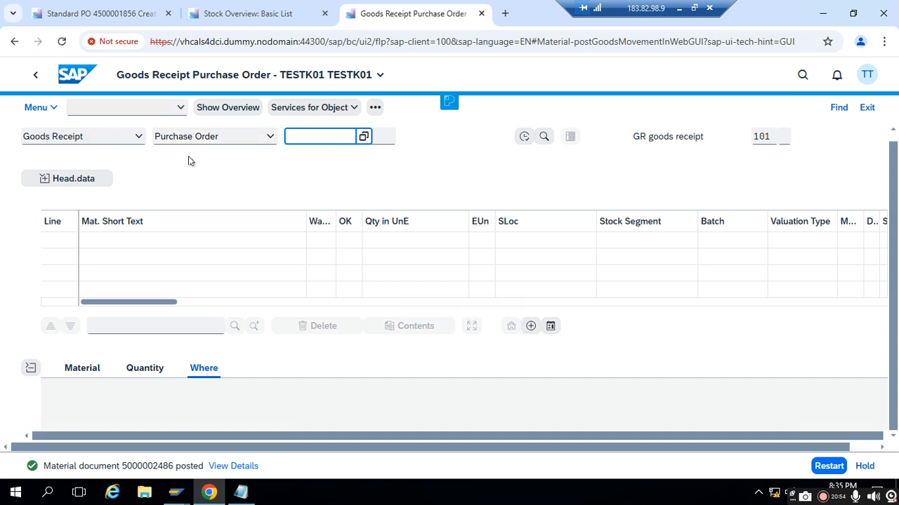
{"action": "left_click", "coordinate": [141, 141]}
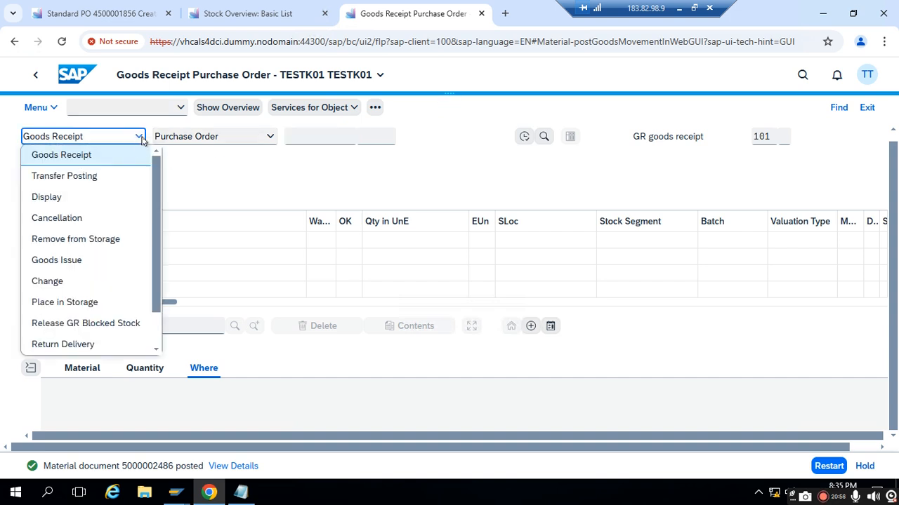
{"action": "left_click", "coordinate": [99, 200]}
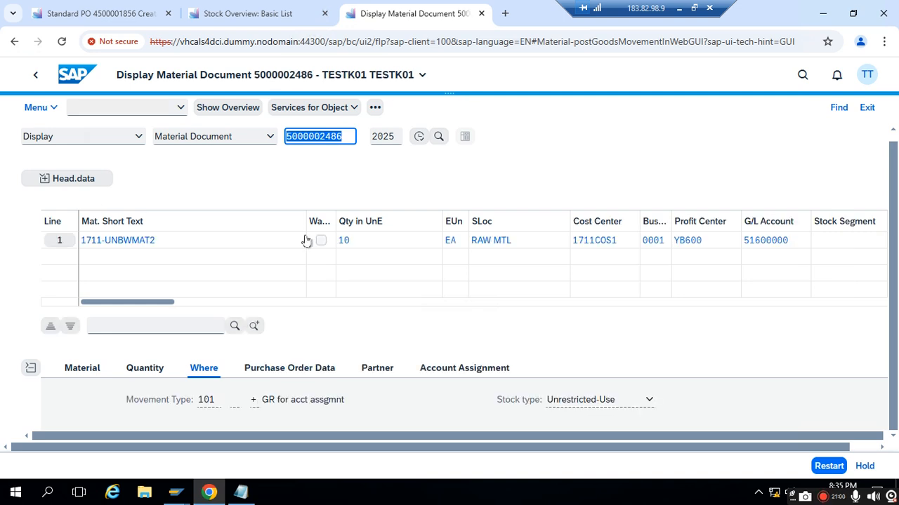
Expand the material document's header and open the accounting document from its list of FI documents
{"action": "left_click", "coordinate": [77, 180]}
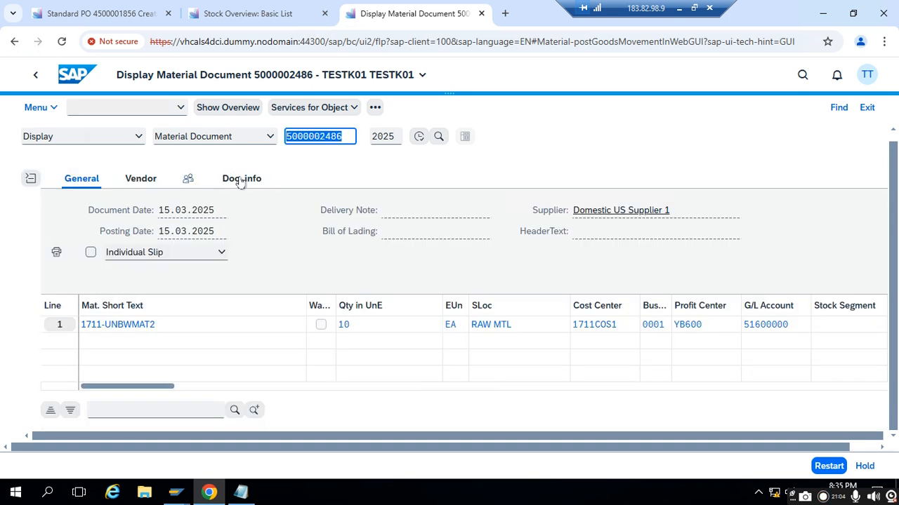
{"action": "left_click", "coordinate": [240, 180]}
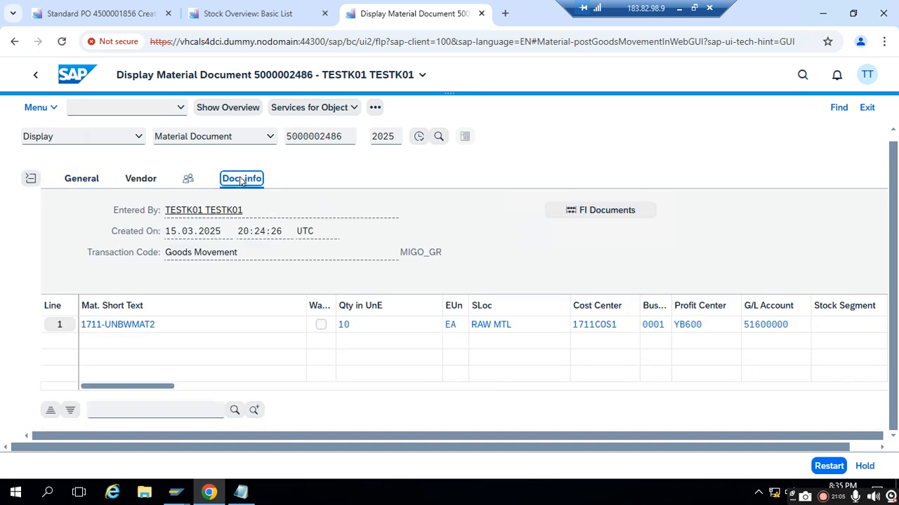
{"action": "left_click", "coordinate": [585, 210]}
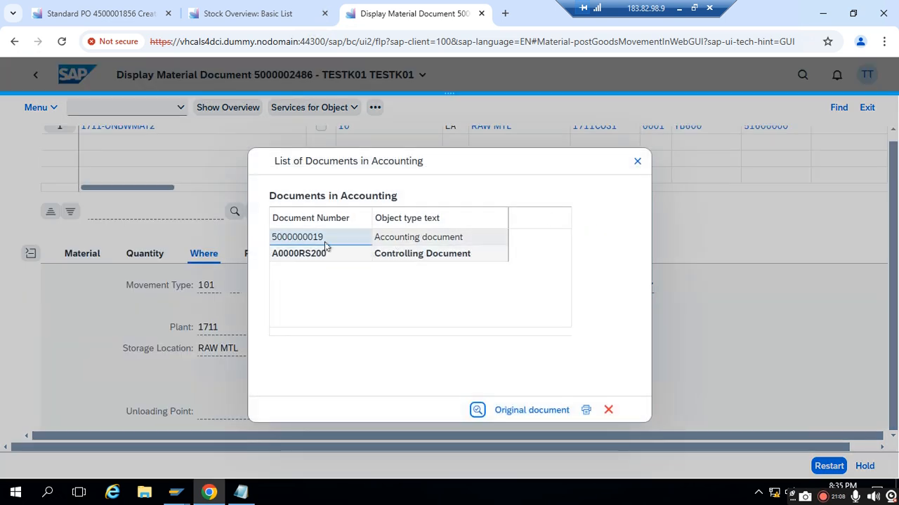
{"action": "left_click", "coordinate": [299, 239]}
{"action": "double_click", "coordinate": [298, 239]}
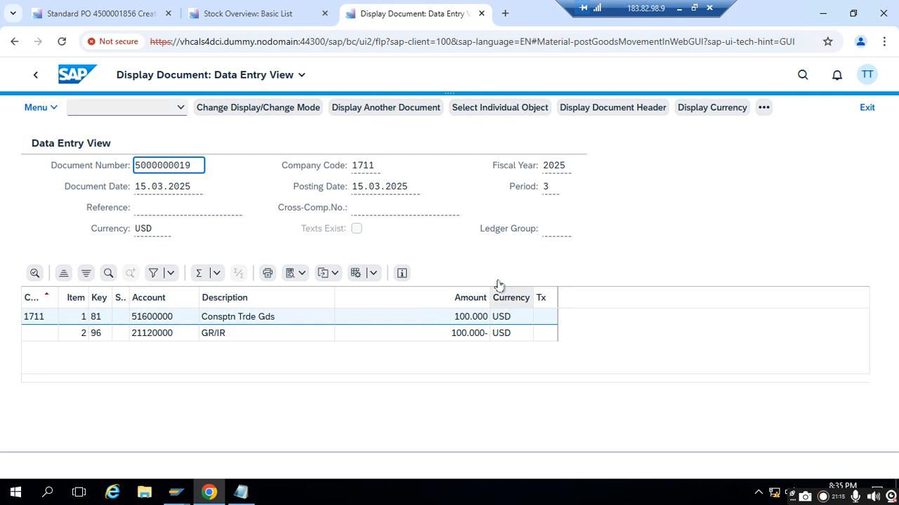
Add the Transaction column to the accounting document's line item layout and widen it to show the full heading
{"action": "left_click", "coordinate": [374, 273]}
{"action": "left_click", "coordinate": [383, 314]}
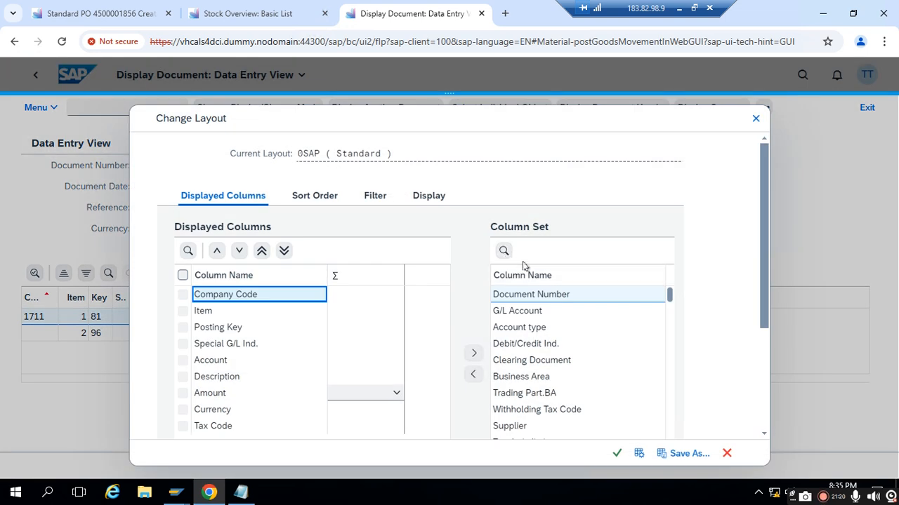
{"action": "left_click", "coordinate": [512, 276]}
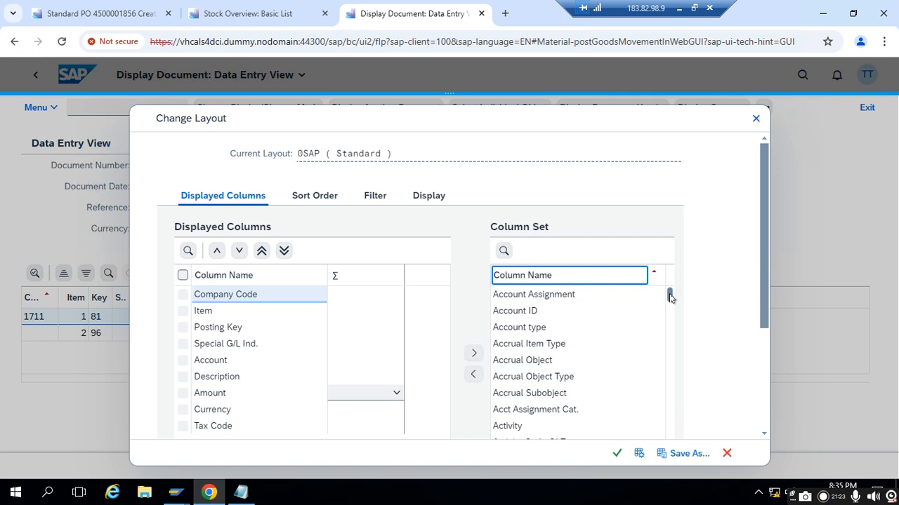
{"action": "left_click_drag", "start_coordinate": [670, 295], "coordinate": [664, 435]}
{"action": "left_click_drag", "start_coordinate": [760, 172], "coordinate": [676, 348]}
{"action": "left_click_drag", "start_coordinate": [649, 340], "coordinate": [497, 325]}
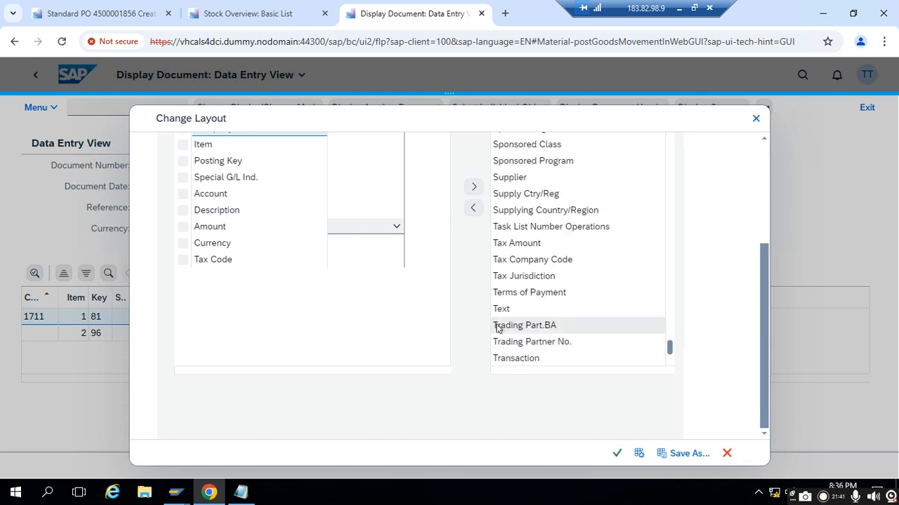
{"action": "left_click", "coordinate": [546, 357]}
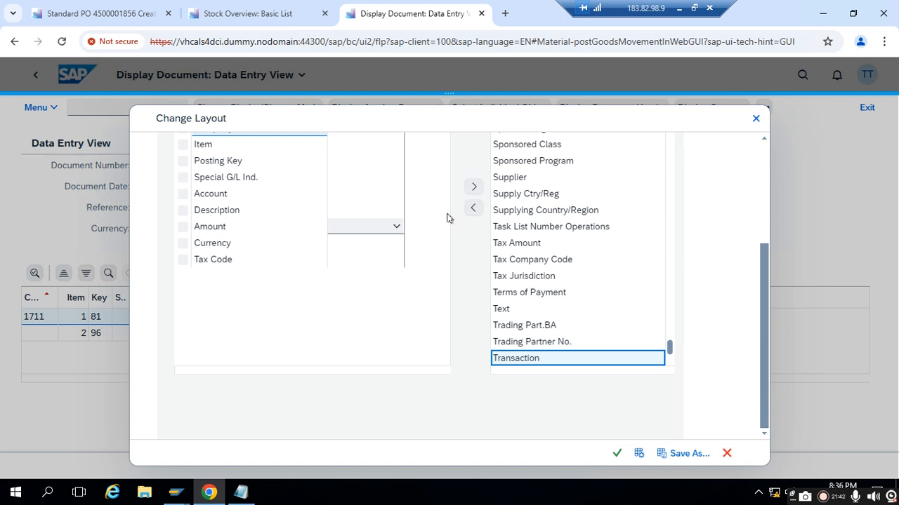
{"action": "left_click", "coordinate": [473, 208]}
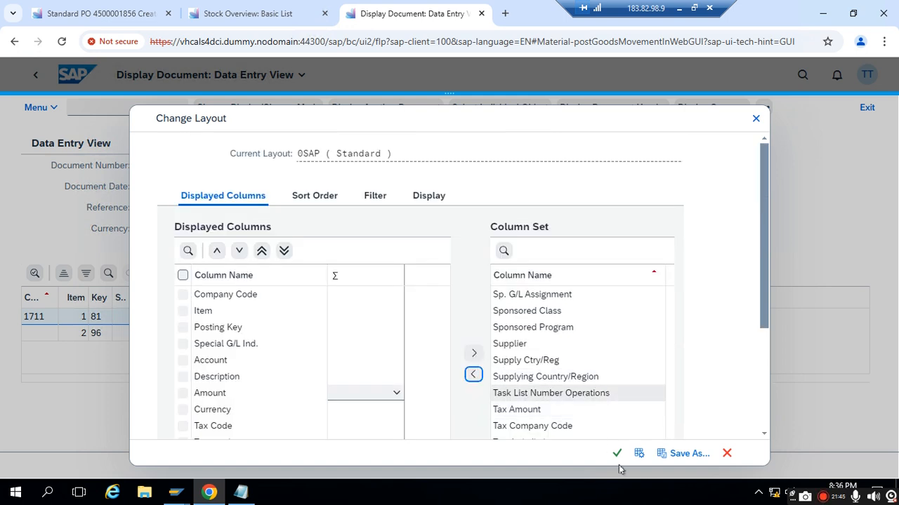
{"action": "left_click", "coordinate": [612, 454]}
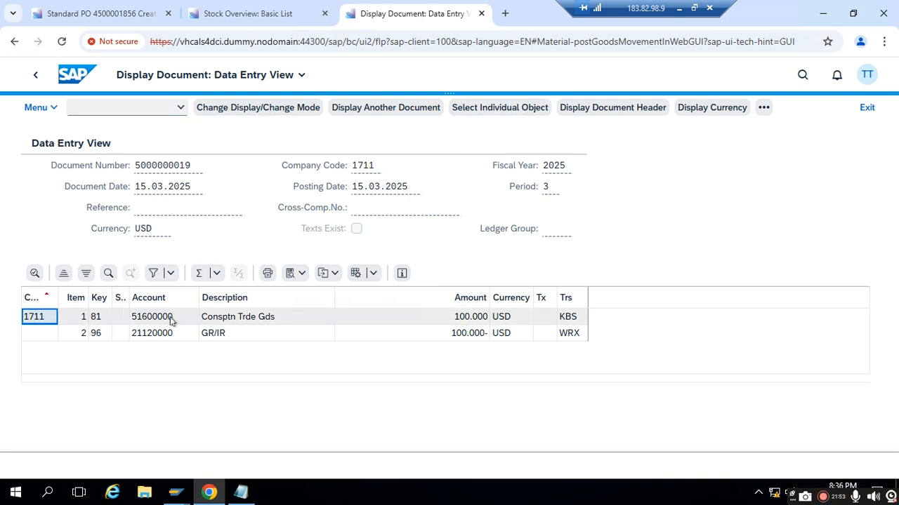
{"action": "left_click", "coordinate": [589, 298]}
{"action": "left_click_drag", "start_coordinate": [588, 298], "coordinate": [610, 302]}
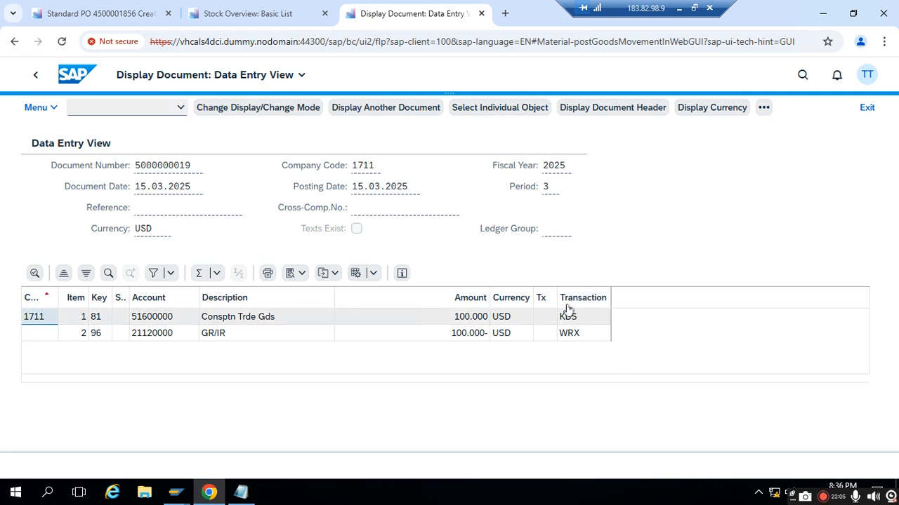
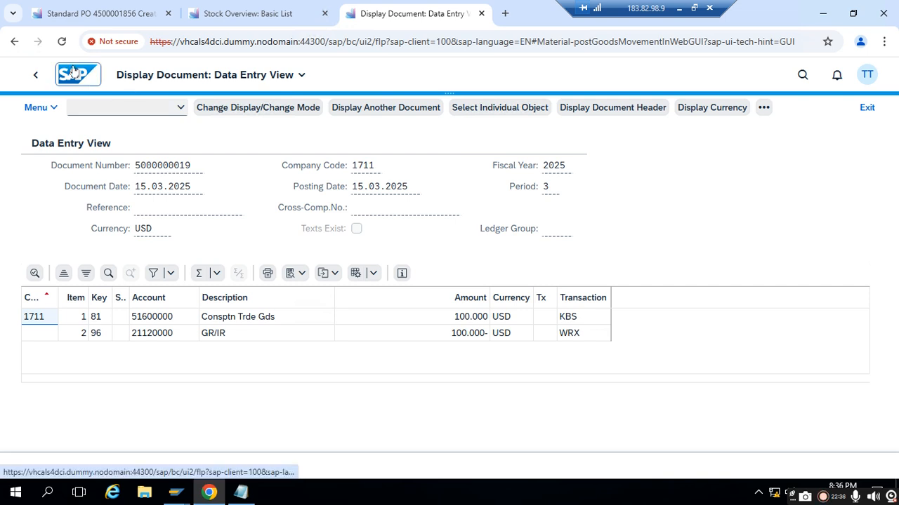
Go back to the home page, search the apps for POST GOODS and open the Post Goods Issue app
{"action": "left_click", "coordinate": [72, 70]}
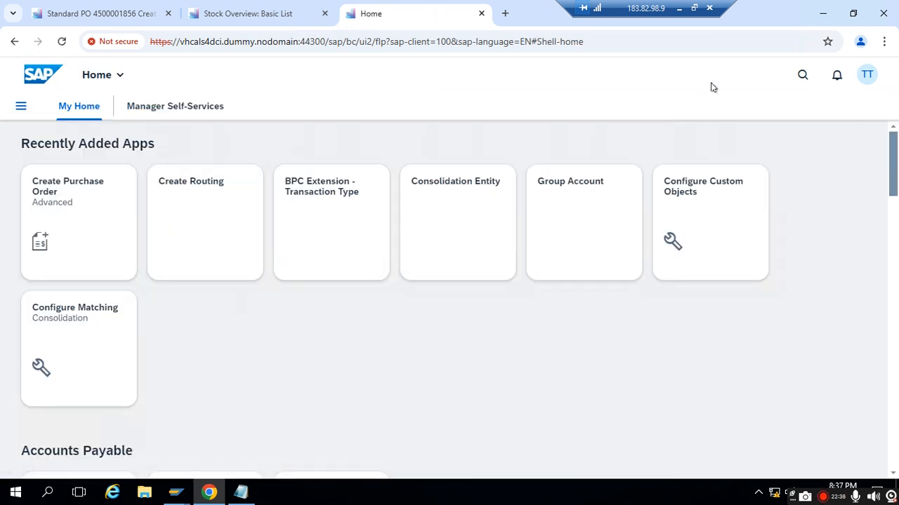
{"action": "left_click", "coordinate": [807, 81]}
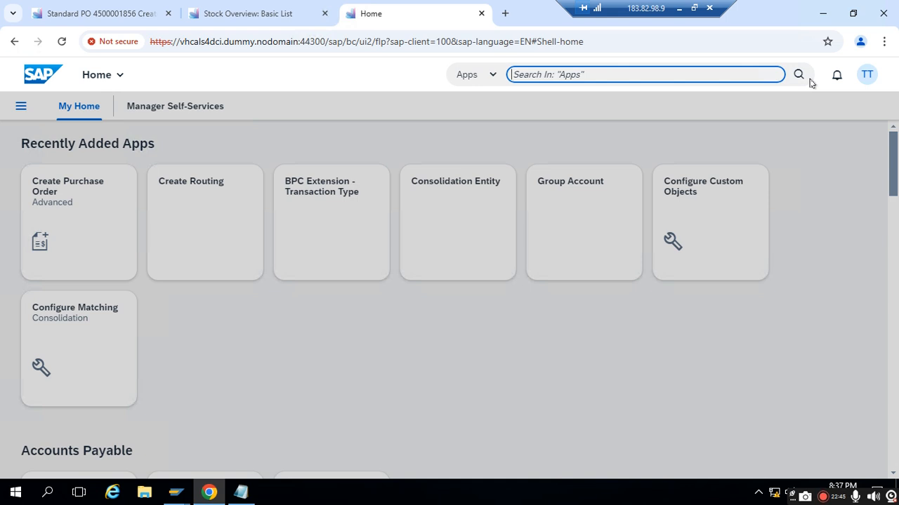
{"action": "type", "text": "POST"}
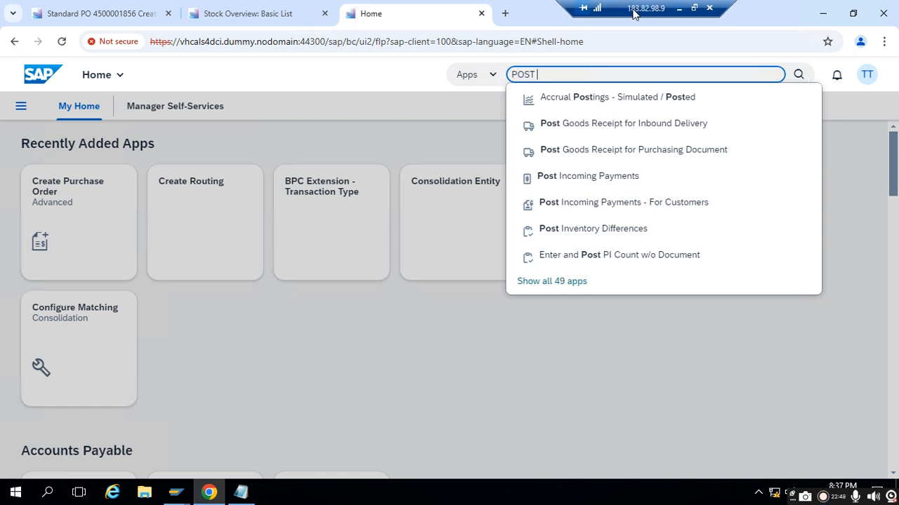
{"action": "type", "text": " GOODS"}
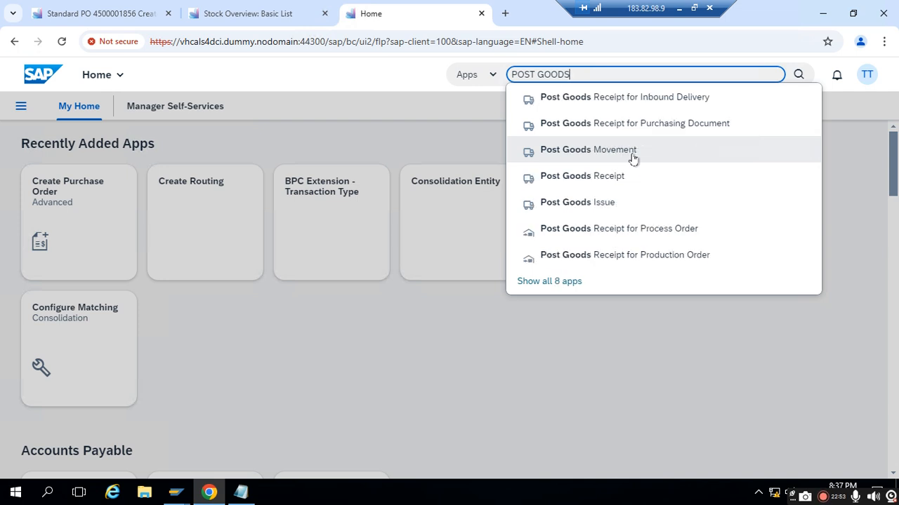
{"action": "left_click", "coordinate": [614, 204]}
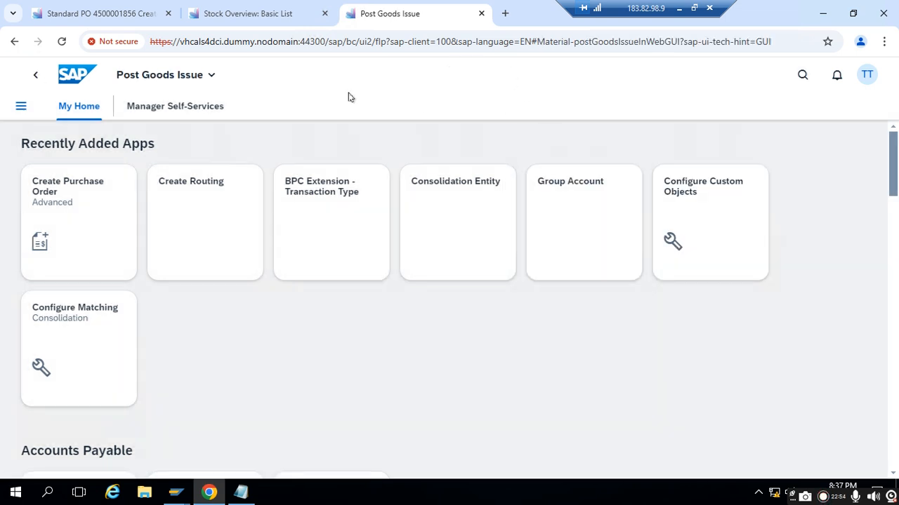
Return to the purchase order, expand the detail of item 10 and examine its purchase order history
{"action": "left_click", "coordinate": [99, 13]}
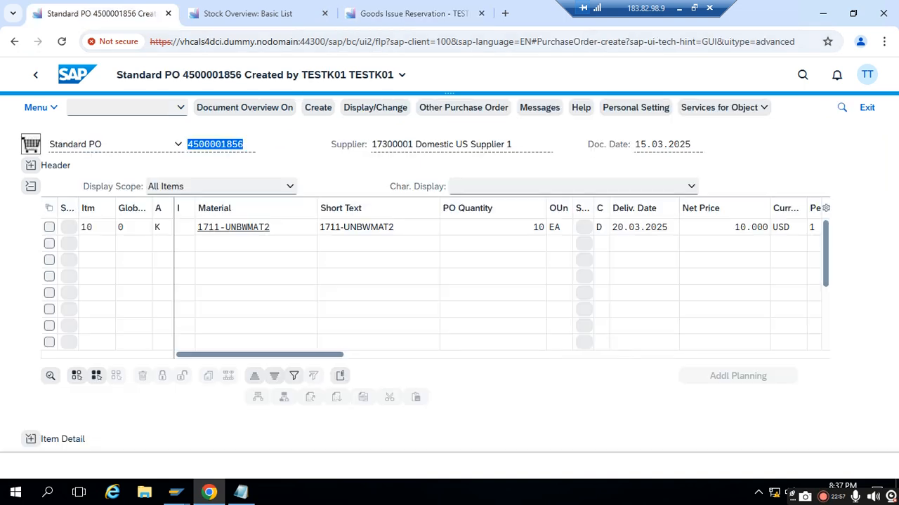
{"action": "left_click", "coordinate": [442, 109]}
{"action": "left_click", "coordinate": [530, 372]}
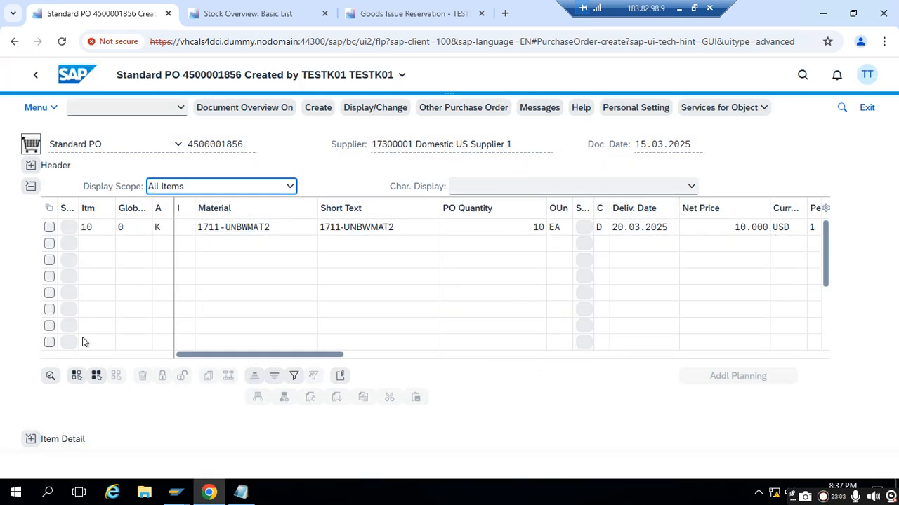
{"action": "left_click", "coordinate": [31, 438]}
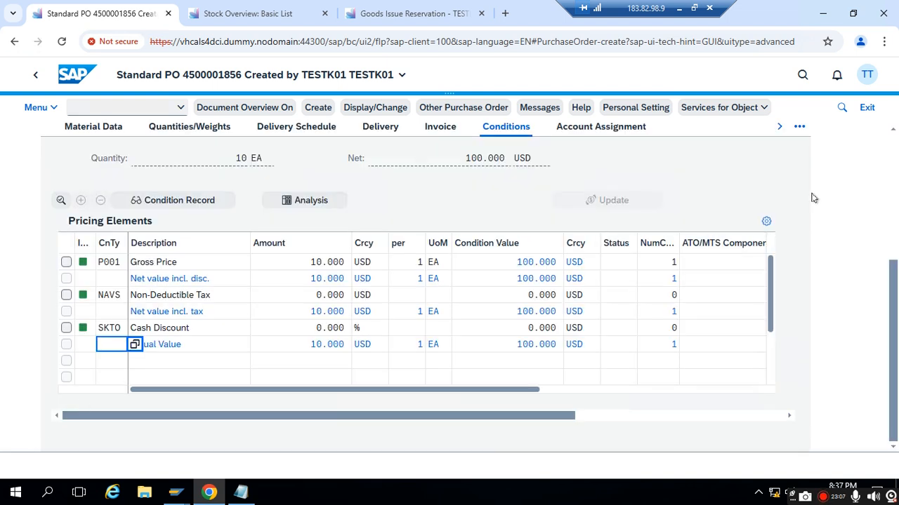
{"action": "left_click", "coordinate": [779, 126]}
{"action": "left_click", "coordinate": [779, 126]}
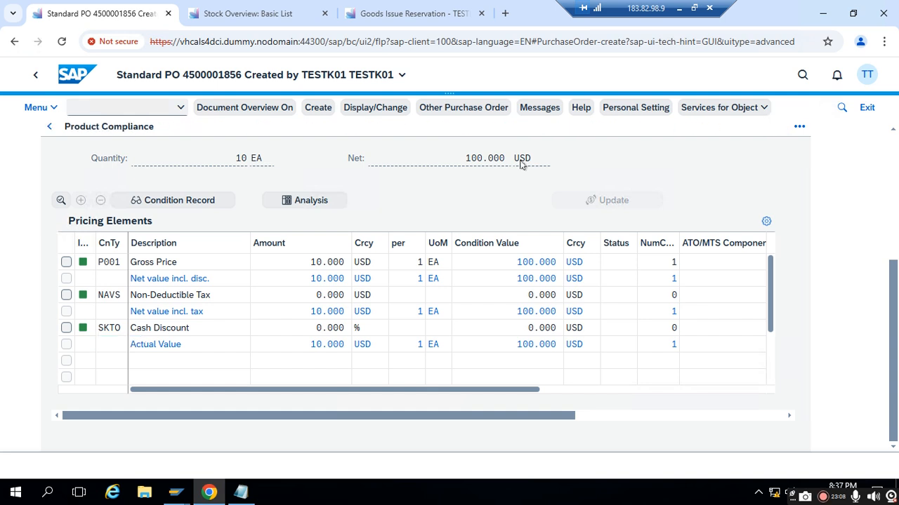
{"action": "left_click", "coordinate": [49, 126]}
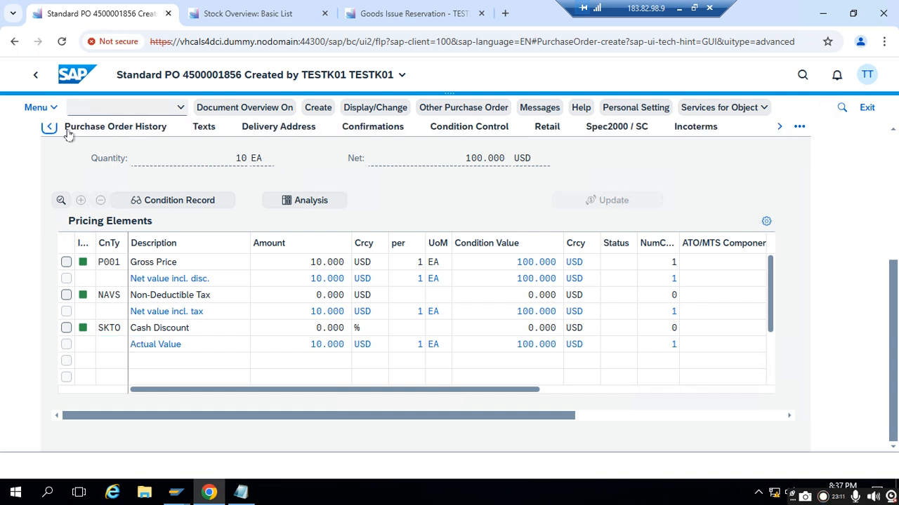
{"action": "left_click", "coordinate": [128, 130]}
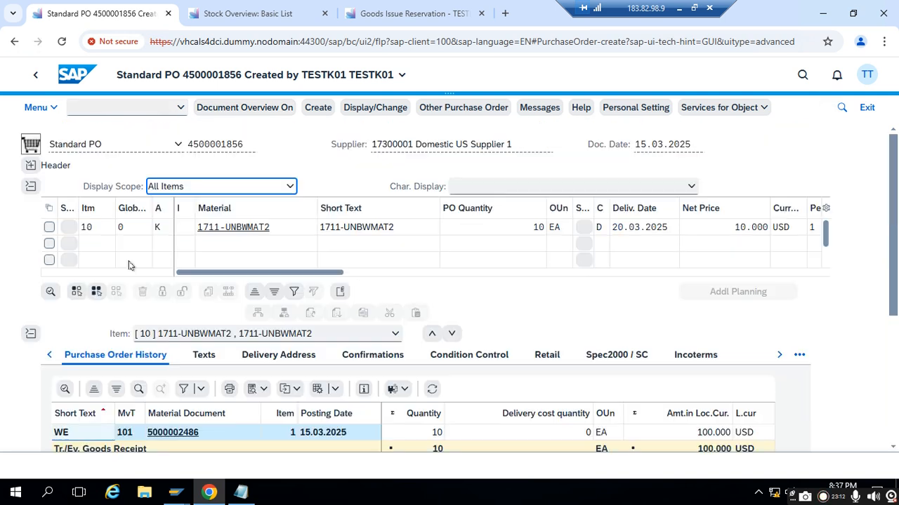
{"action": "scroll", "coordinate": [785, 312], "scroll_direction": "down", "scroll_amount": 2}
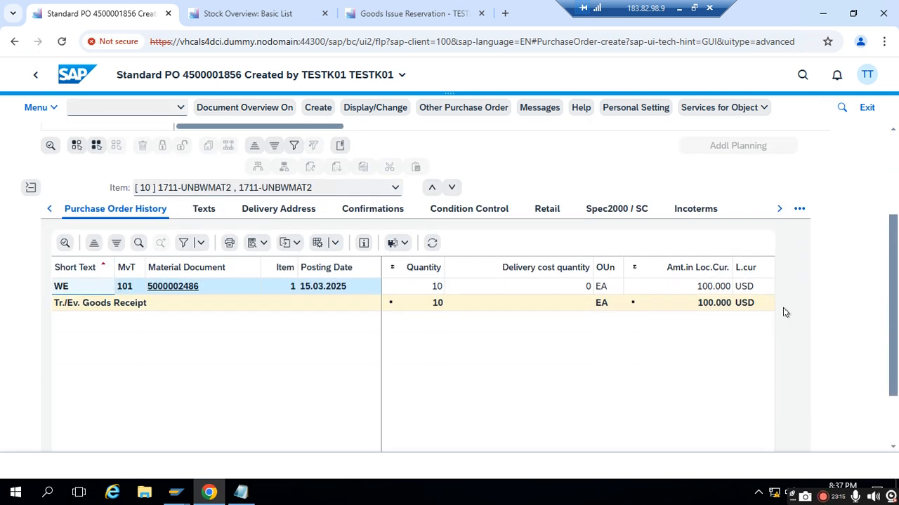
Switch to the Notepad notes and add the heading "AFTER GR AGAINST PO:" below the purchase order number
{"action": "left_click", "coordinate": [241, 491]}
{"action": "key", "text": "Down"}
{"action": "key", "text": "Return"}
{"action": "key", "text": "Return"}
{"action": "key", "text": "Return"}
{"action": "type", "text": "A"}
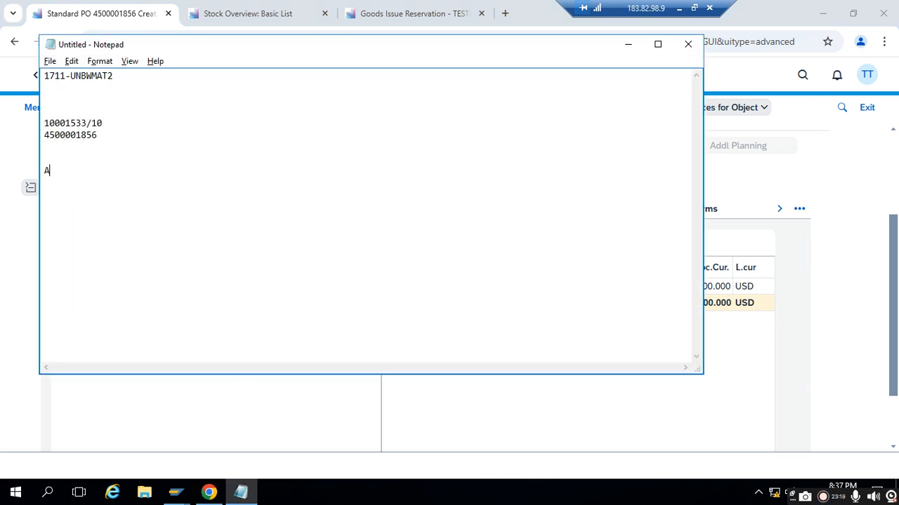
{"action": "type", "text": "GYER"}
{"action": "key", "text": "BackSpace"}
{"action": "key", "text": "BackSpace"}
{"action": "key", "text": "BackSpace"}
{"action": "key", "text": "BackSpace"}
{"action": "key", "text": "BackSpace"}
{"action": "key", "text": "BackSpace"}
{"action": "type", "text": "AG"}
{"action": "key", "text": "BackSpace"}
{"action": "type", "text": "FTER GR AGAN"}
{"action": "key", "text": "BackSpace"}
{"action": "type", "text": "INST PO:"}
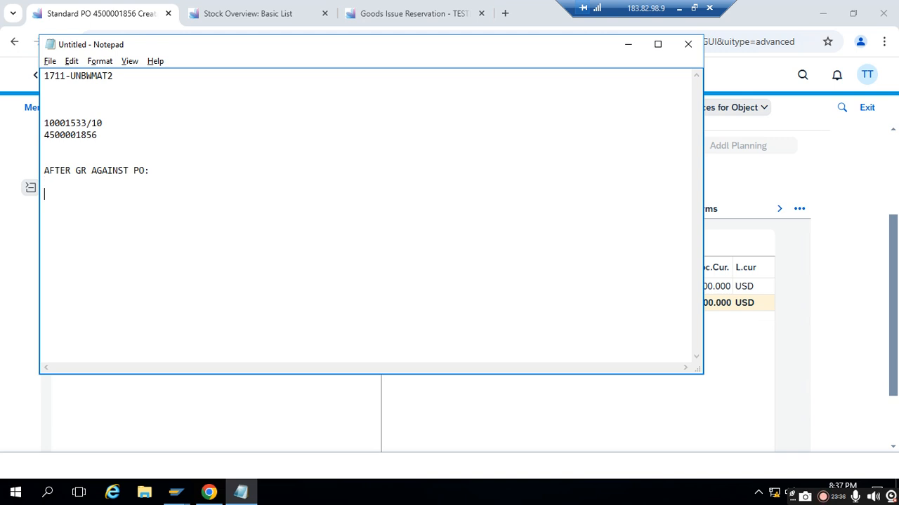
Add the note lines "PO HISTROY UPDATED", "MATERIAL DOCUMENT CREATED" and "ACCOUNTING DOCUMENT ALSO CREATED" under the heading
{"action": "type", "text": "PO HISTROY U["}
{"action": "key", "text": "BackSpace"}
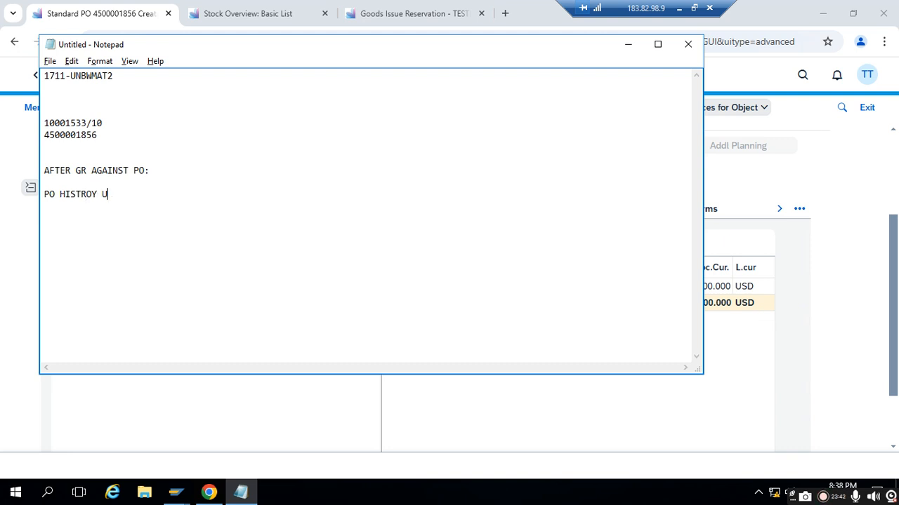
{"action": "type", "text": "PDATED"}
{"action": "type", "text": "MATERI"}
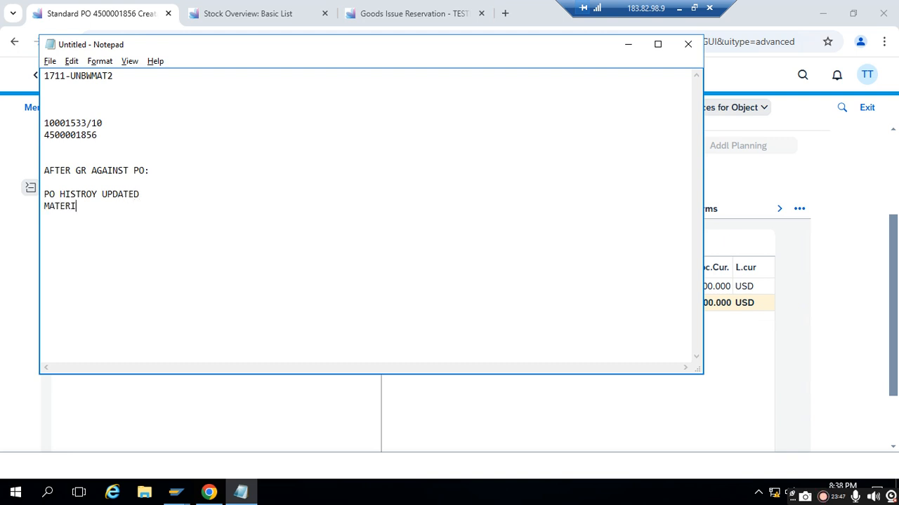
{"action": "type", "text": "AL DOCUMEN"}
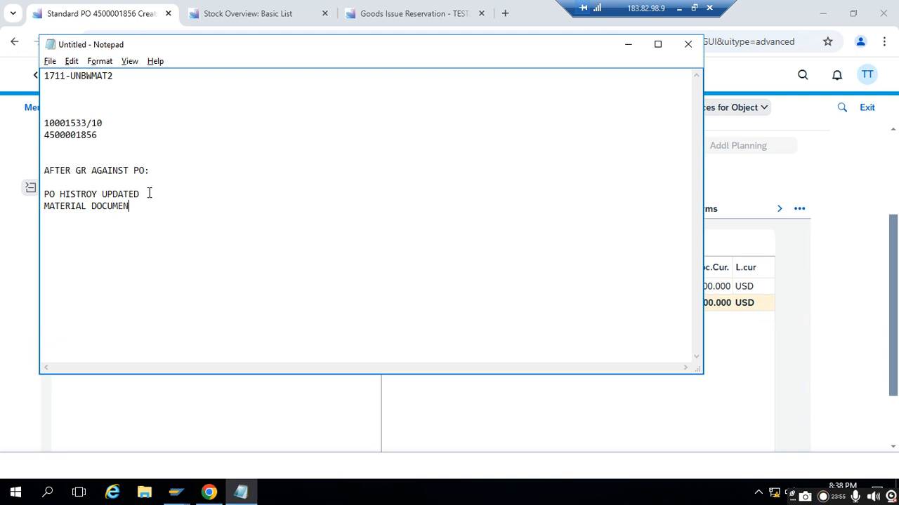
{"action": "type", "text": "T CREATED"}
{"action": "key", "text": "Return"}
{"action": "type", "text": "A"}
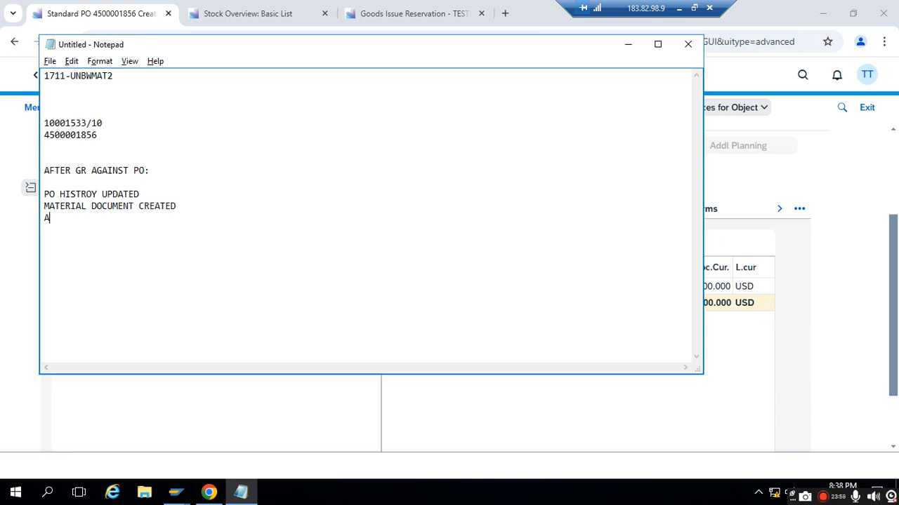
{"action": "type", "text": "CCOUNTING DOCU"}
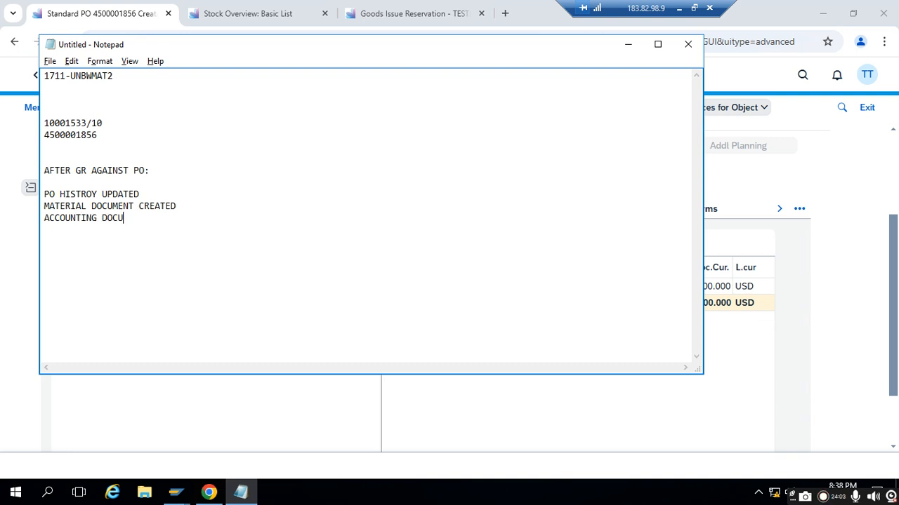
{"action": "type", "text": "MENT ALSO CREATED"}
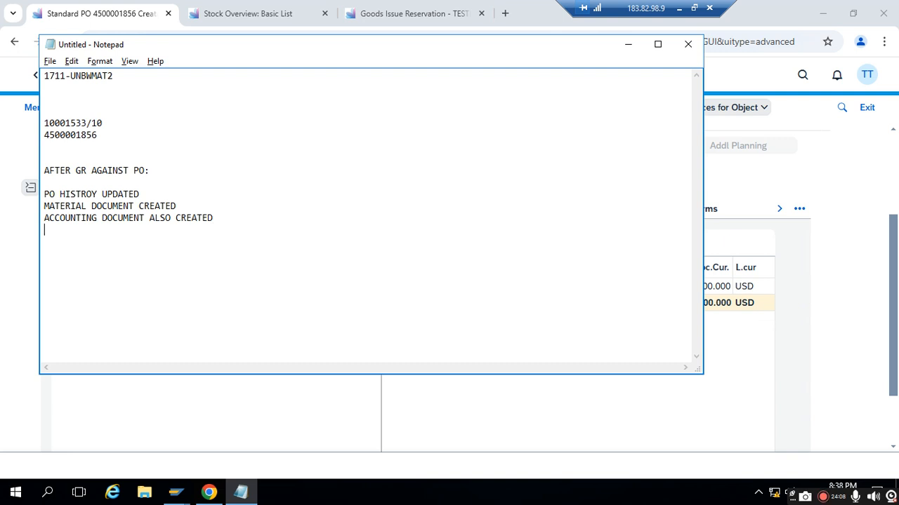
Add the note line "STOCK INCREASED AT STORAGE LOCATION (STOCK UPDATED IN INVENTORY ON QUANITY BASIS)"
{"action": "key", "text": "Return"}
{"action": "type", "text": "STOCK INCREA"}
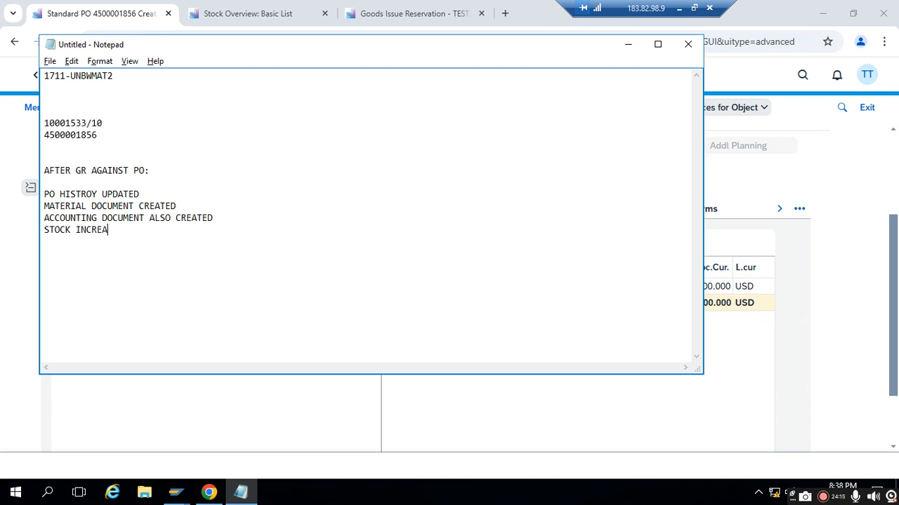
{"action": "type", "text": "SED AT STORAGE"}
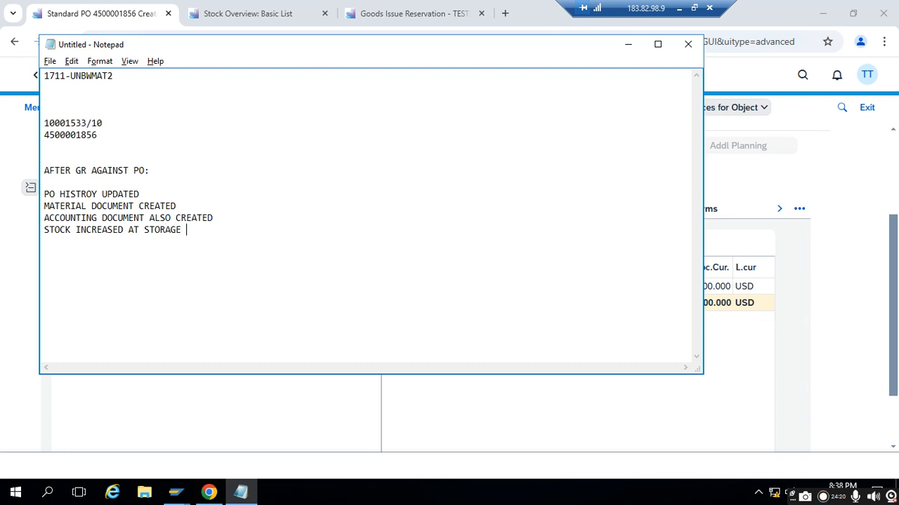
{"action": "type", "text": " LOCATION (STOCK UPDATED IN INV"}
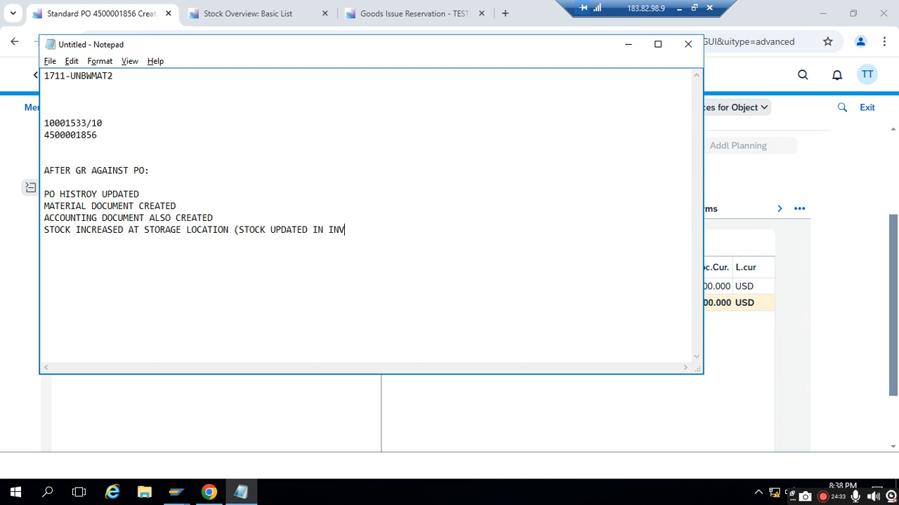
{"action": "type", "text": "ENTORY ON QUANITY BASE"}
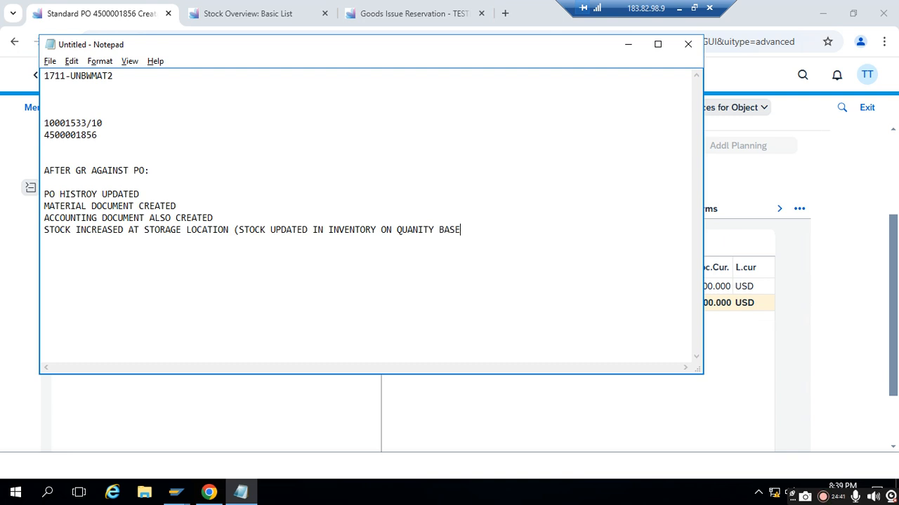
{"action": "key", "text": "BackSpace"}
{"action": "type", "text": "IS"}
{"action": "type", "text": ")"}
Add the note line "MATERIAL VALUE DEBITED/POSTED TO CONSUMPTION GL ACCOUNT NOT TO INVENTORY ACCOUNT" and minimize the notes window
{"action": "type", "text": "MATERO"}
{"action": "key", "text": "BackSpace"}
{"action": "type", "text": "IAL VALUE "}
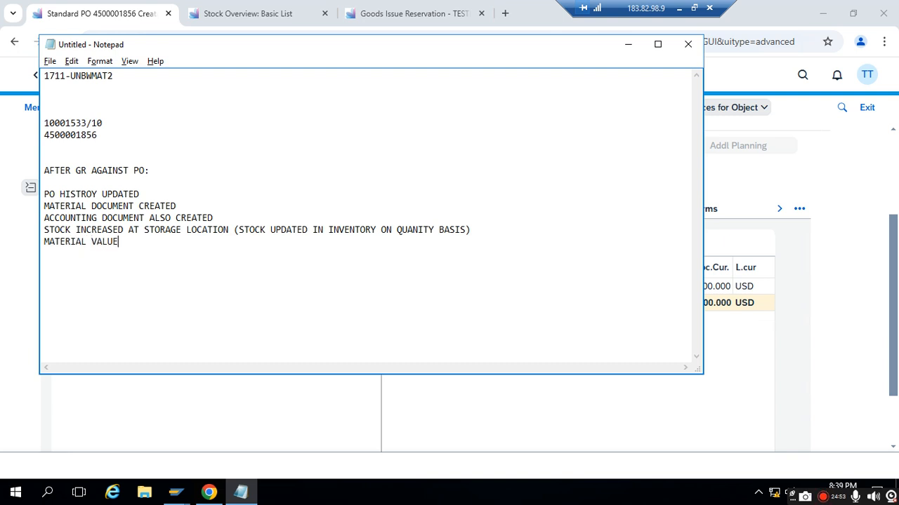
{"action": "type", "text": "DEBITED/"}
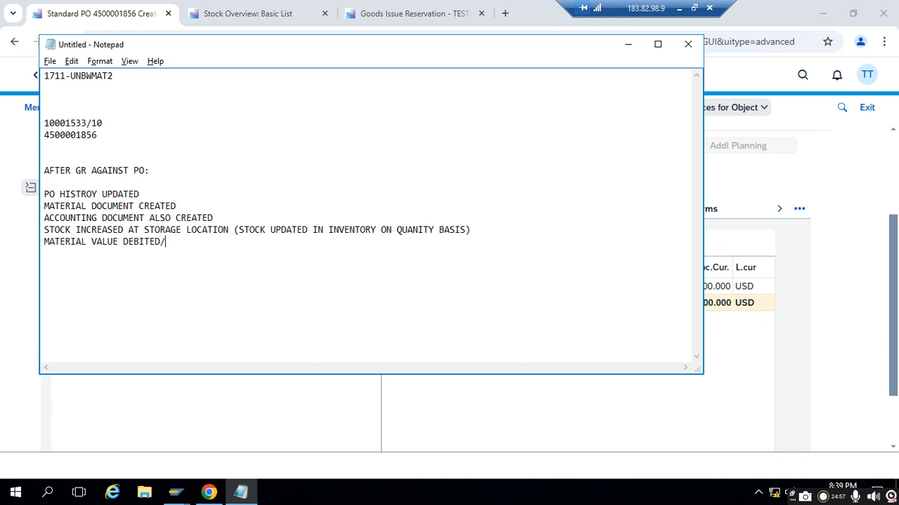
{"action": "type", "text": "POSTED TO CONS"}
{"action": "type", "text": "UMPTION GL ACCOUNT N"}
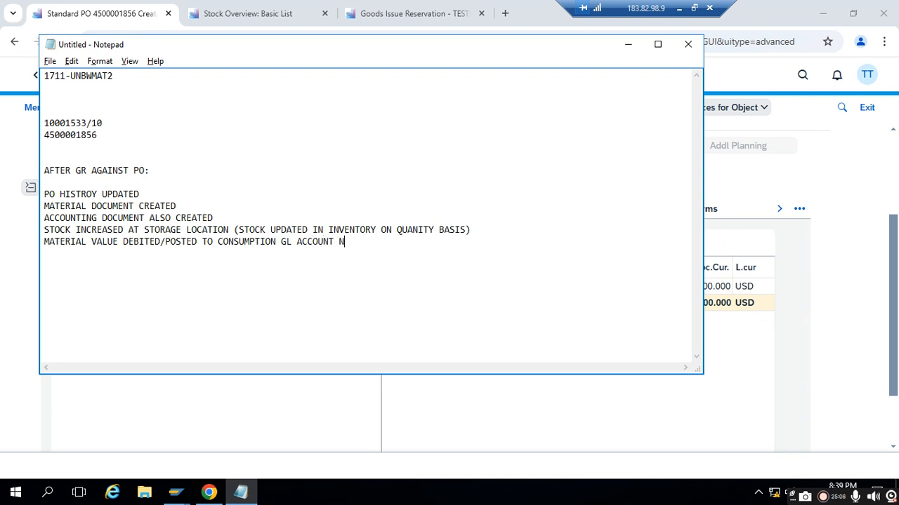
{"action": "type", "text": "OT TO INVENTORY "}
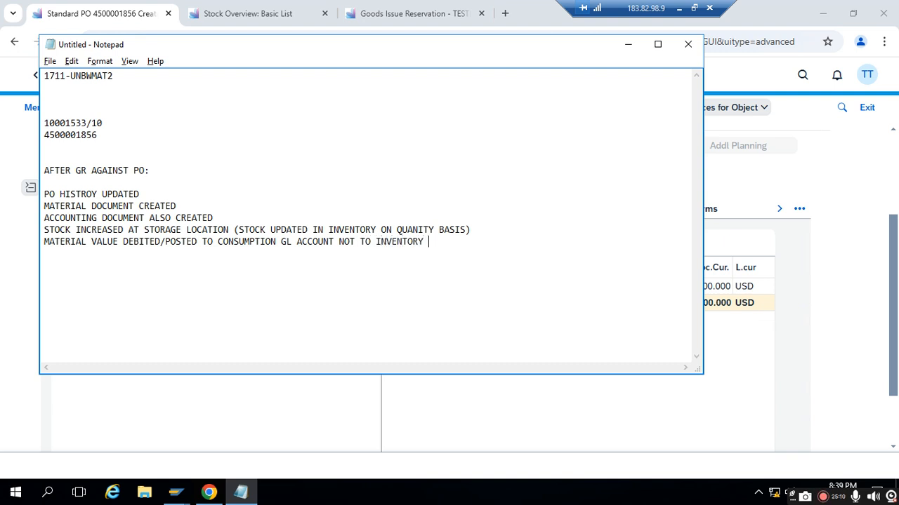
{"action": "type", "text": "ACCOUNT"}
{"action": "left_click_drag", "start_coordinate": [71, 229], "coordinate": [473, 230]}
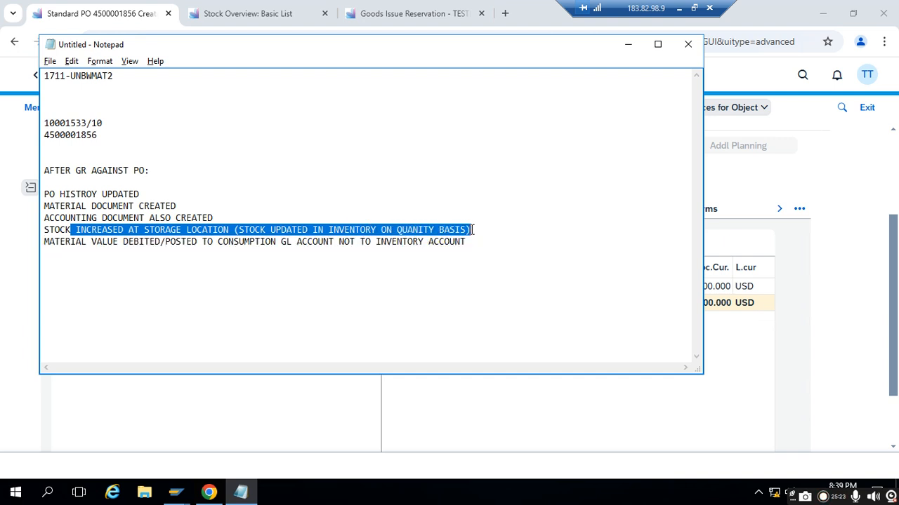
{"action": "left_click", "coordinate": [478, 230]}
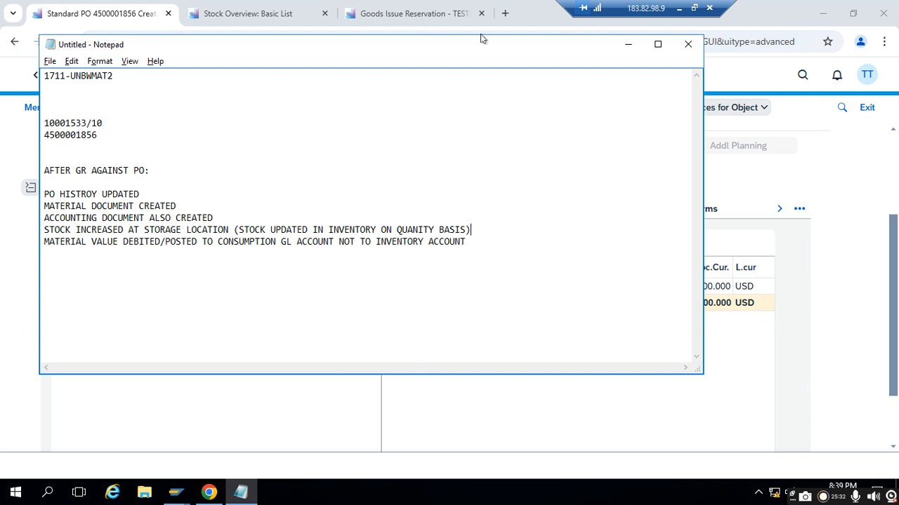
{"action": "left_click", "coordinate": [628, 44]}
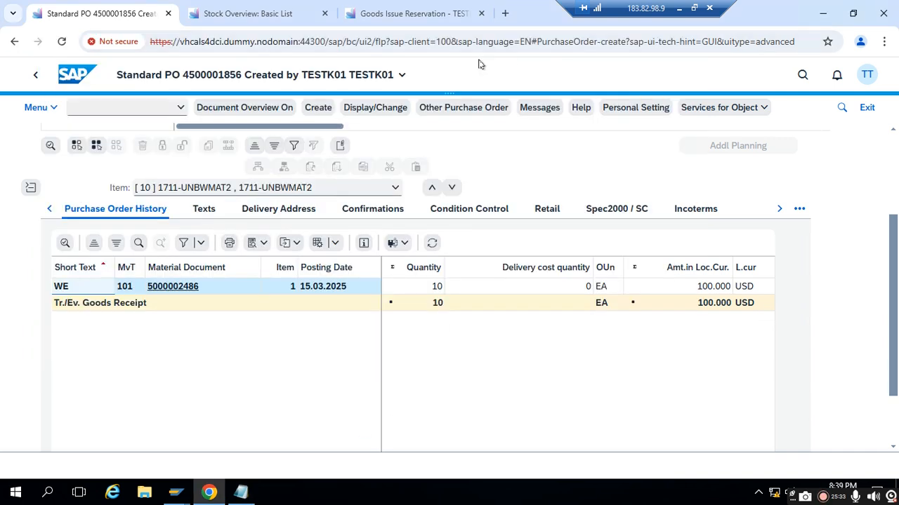
Switch to the goods issue transaction and set its reference document type to Other
{"action": "left_click", "coordinate": [411, 12]}
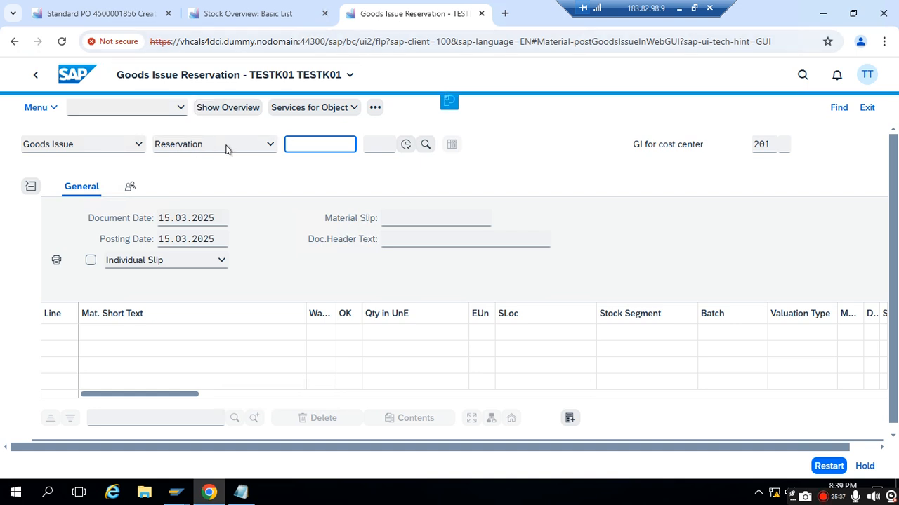
{"action": "left_click", "coordinate": [270, 144]}
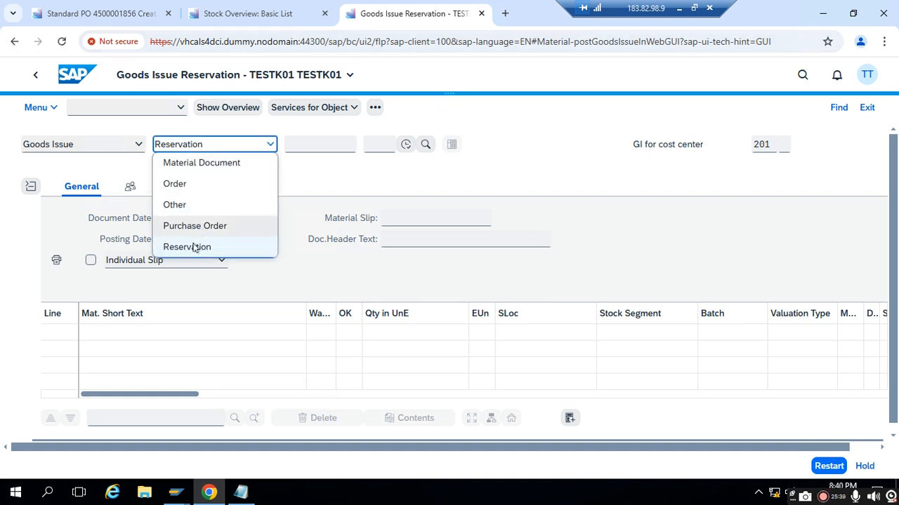
{"action": "left_click", "coordinate": [124, 170]}
{"action": "left_click", "coordinate": [139, 146]}
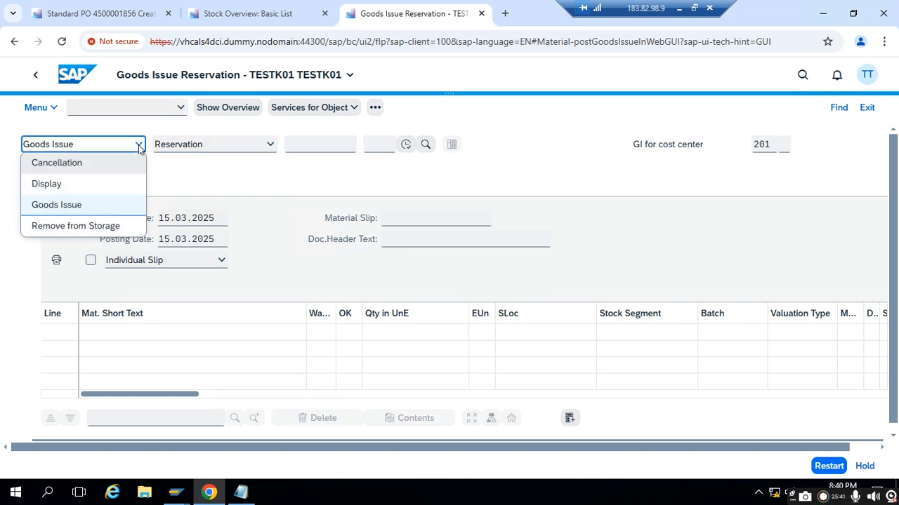
{"action": "left_click", "coordinate": [95, 208]}
{"action": "left_click", "coordinate": [269, 145]}
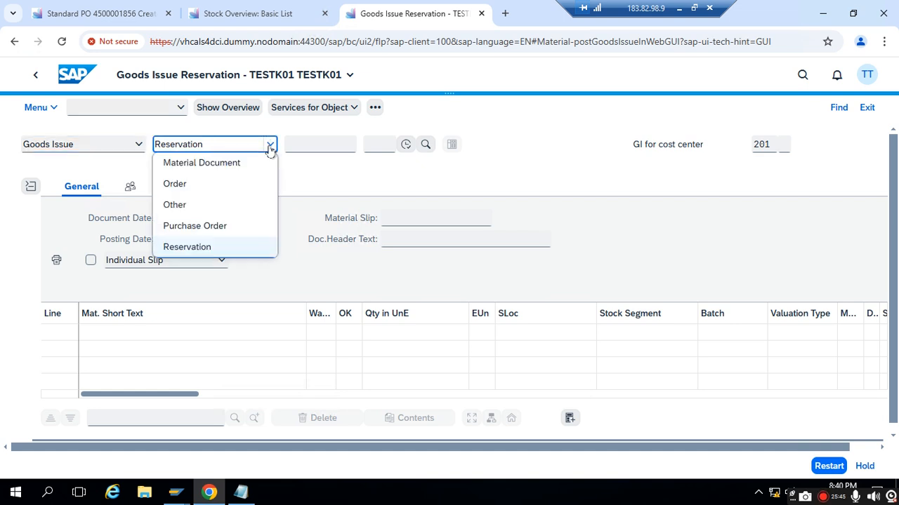
{"action": "left_click", "coordinate": [204, 205]}
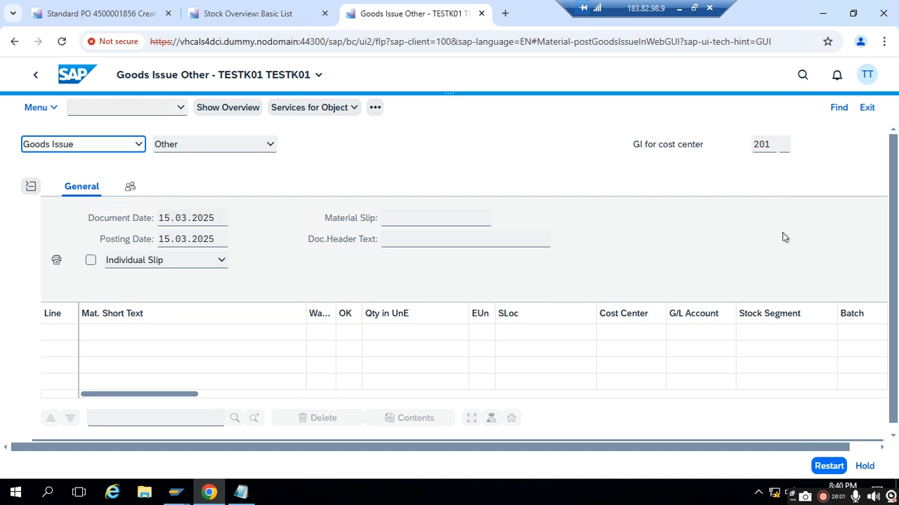
Collapse the header data and enter material 1711-UNBWMAT2 for the goods issue item
{"action": "left_click", "coordinate": [28, 188]}
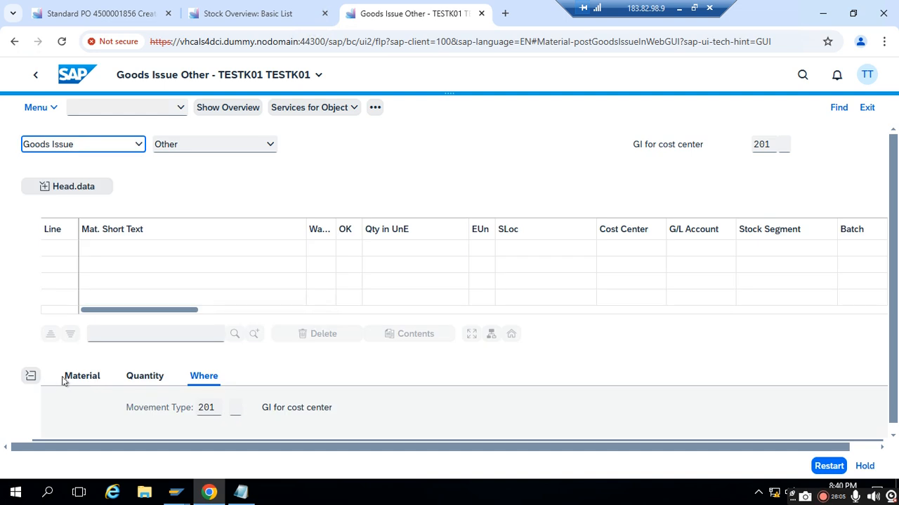
{"action": "left_click", "coordinate": [70, 378]}
{"action": "left_click", "coordinate": [217, 414]}
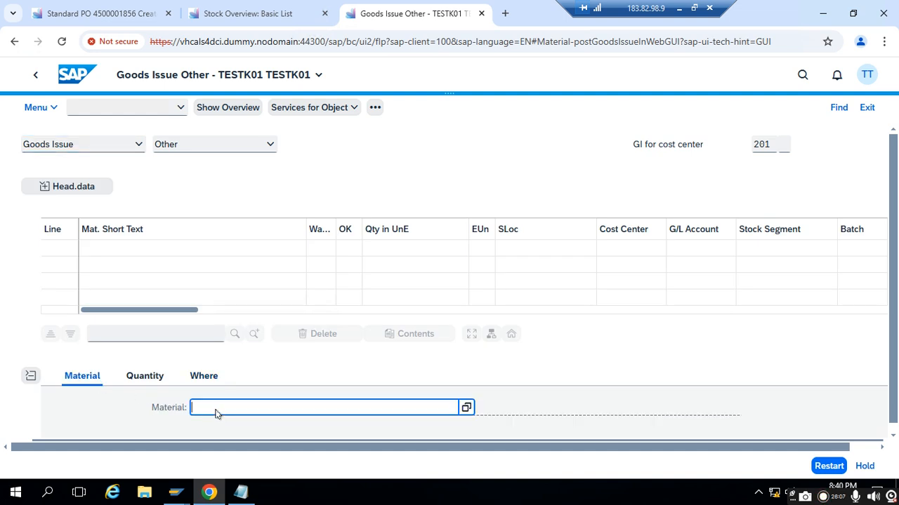
{"action": "type", "text": "1711-UNBWMAT2"}
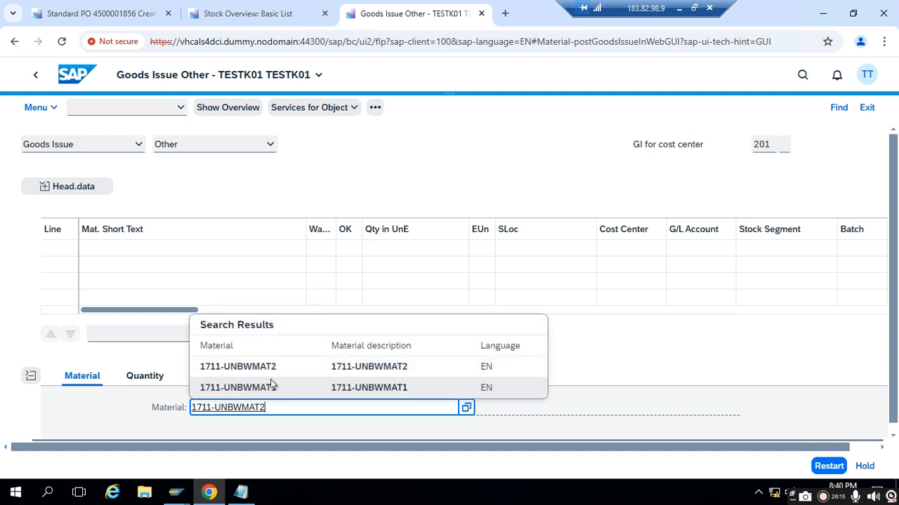
{"action": "left_click", "coordinate": [261, 366]}
{"action": "left_click", "coordinate": [147, 381]}
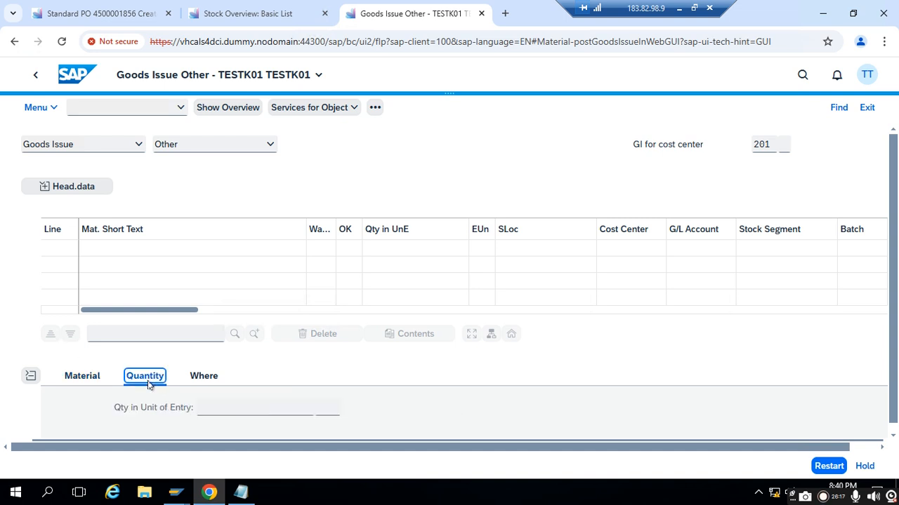
Check the material's unrestricted-use stock in the stock overview and return to the goods issue
{"action": "left_click", "coordinate": [213, 8]}
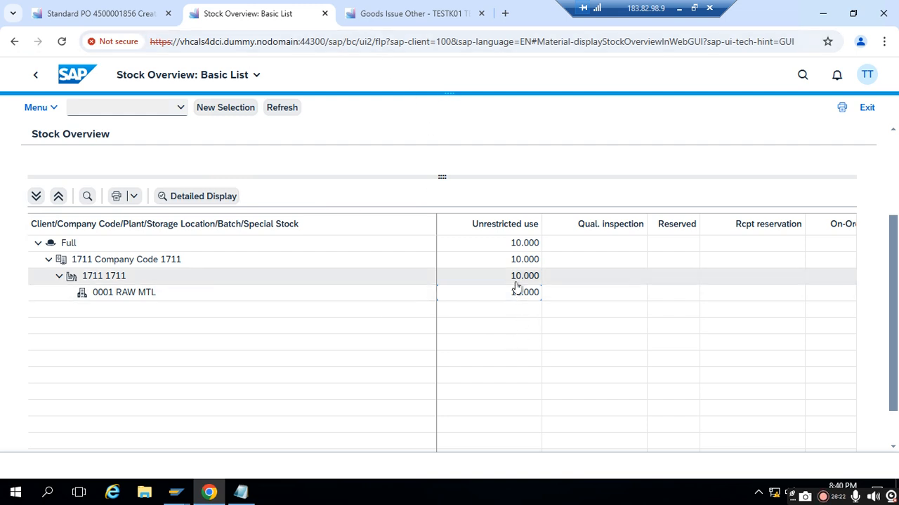
{"action": "key", "text": "alt+Tab"}
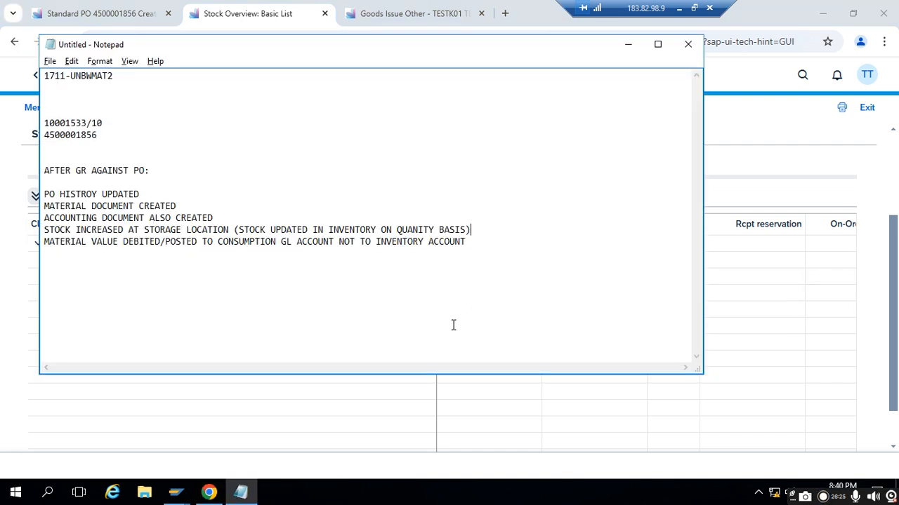
{"action": "left_click", "coordinate": [175, 492]}
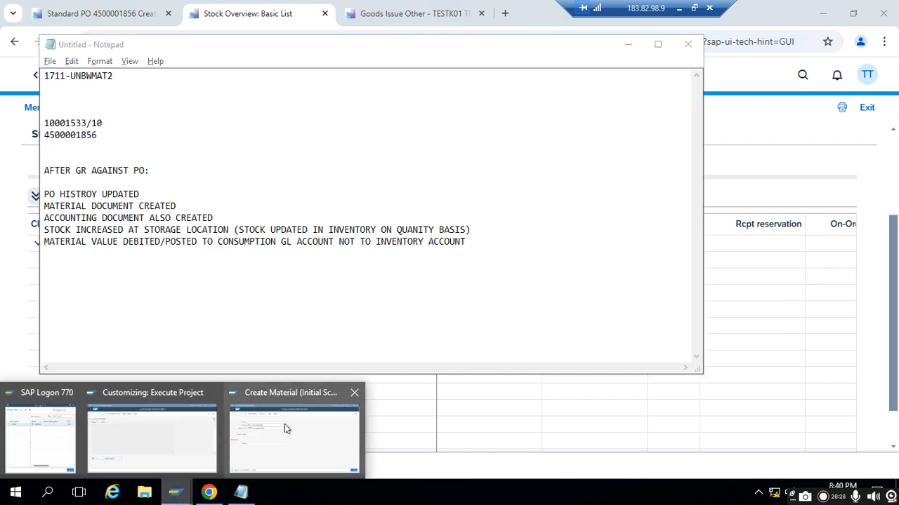
{"action": "left_click", "coordinate": [284, 424]}
{"action": "left_click", "coordinate": [210, 493]}
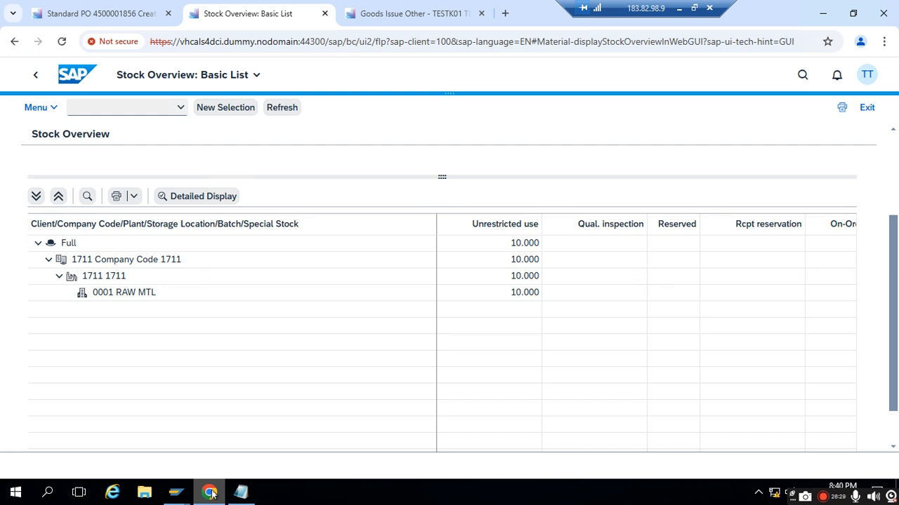
{"action": "left_click", "coordinate": [362, 9]}
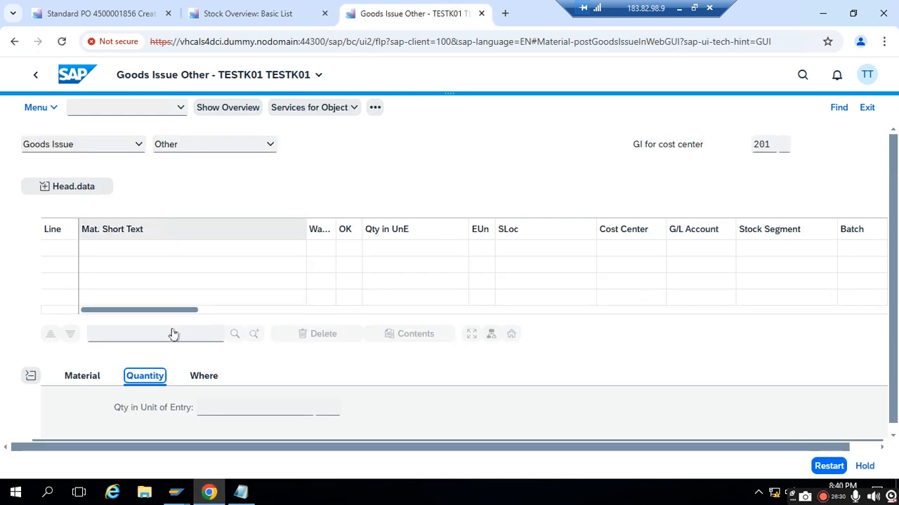
Set the goods issue item's quantity to 2 with unit of entry EA
{"action": "left_click", "coordinate": [210, 414]}
{"action": "type", "text": "2"}
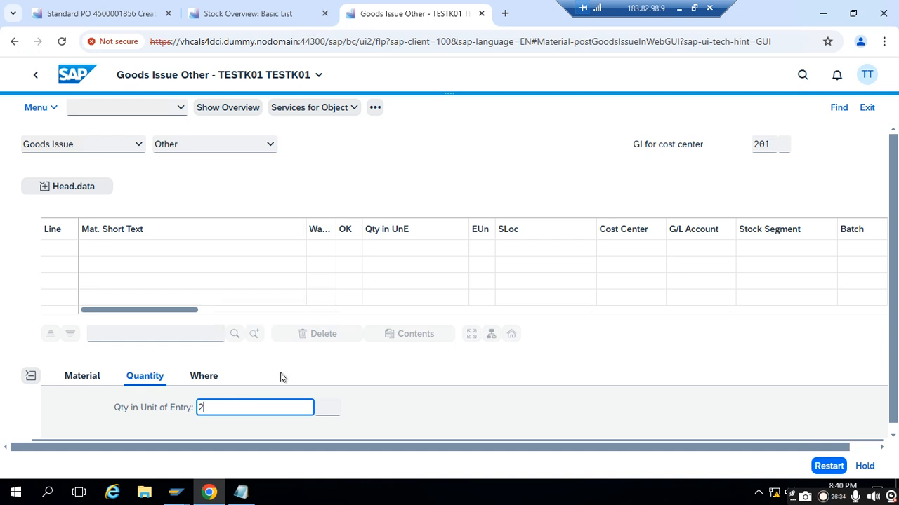
{"action": "key", "text": "Return"}
{"action": "left_click", "coordinate": [198, 374]}
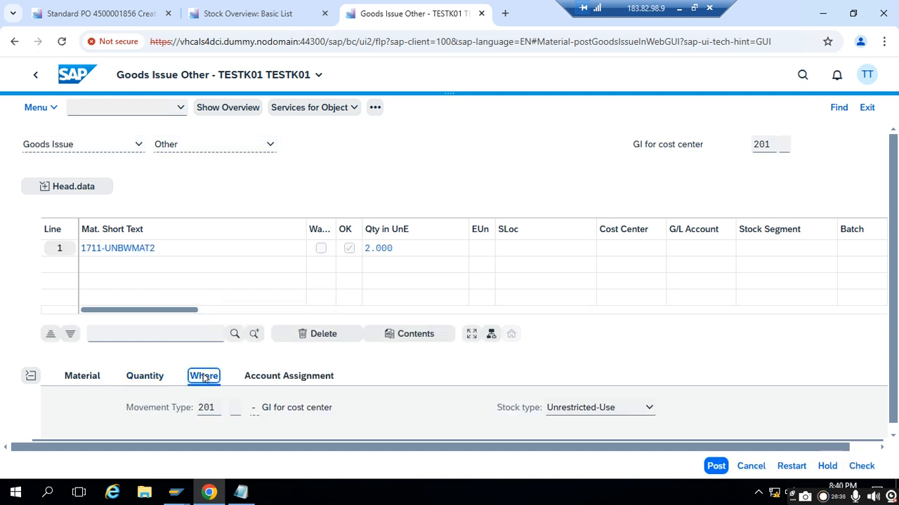
{"action": "left_click", "coordinate": [140, 379]}
{"action": "left_click", "coordinate": [337, 407]}
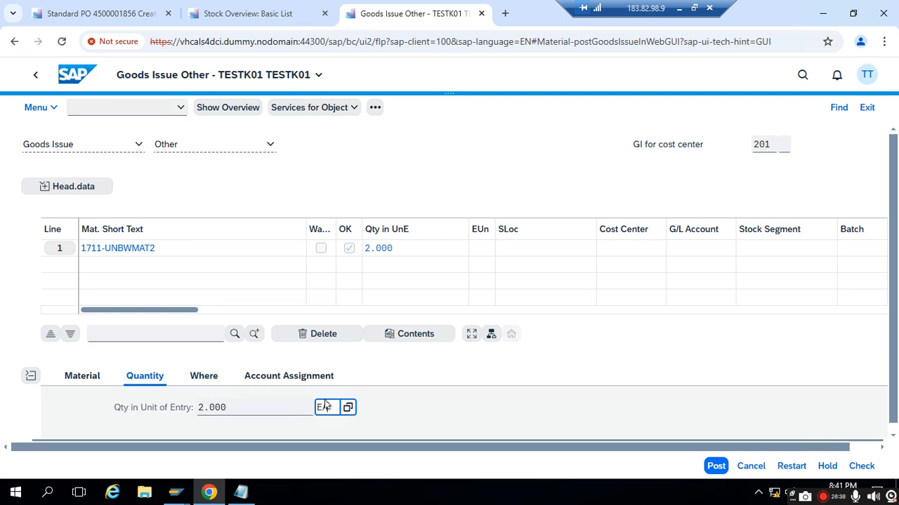
{"action": "key", "text": "Return"}
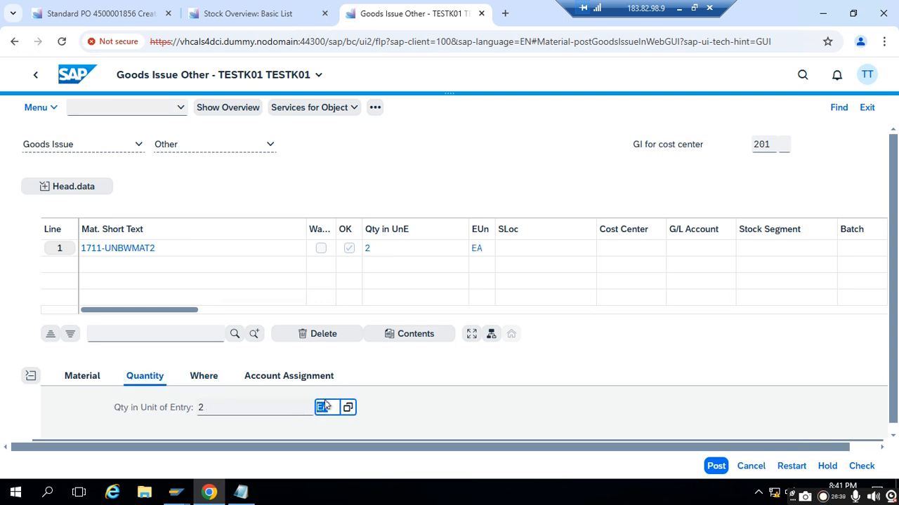
Set the goods issue item's plant to 1711 and its storage location to 0001 (RAW MTL)
{"action": "left_click", "coordinate": [203, 377]}
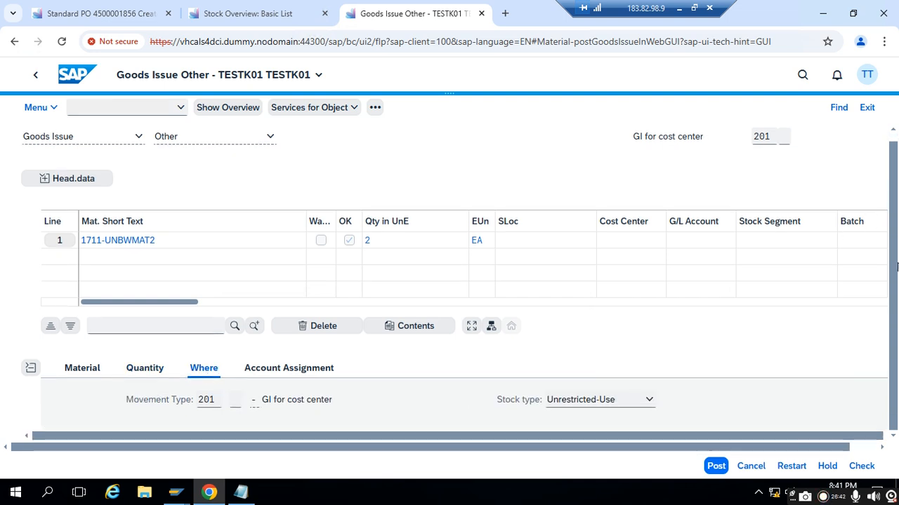
{"action": "key", "text": "Tab"}
{"action": "key", "text": "Tab"}
{"action": "key", "text": "Tab"}
{"action": "key", "text": "Tab"}
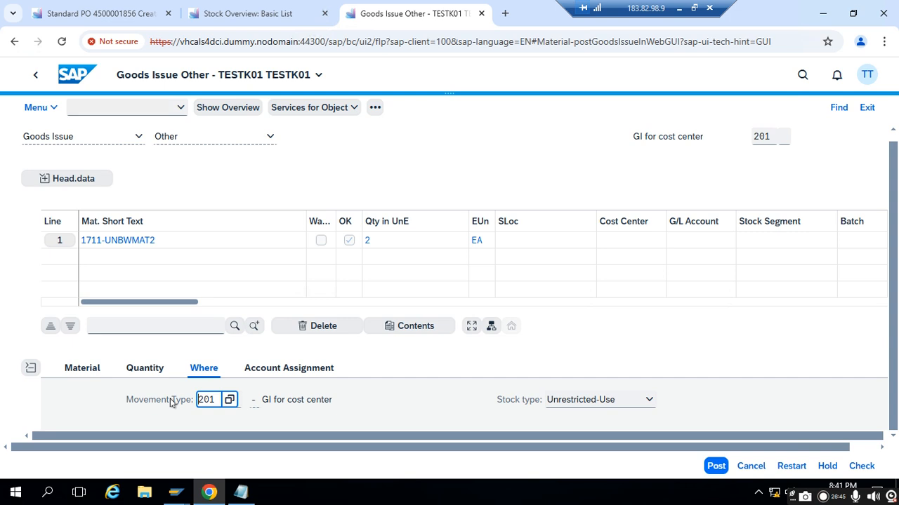
{"action": "key", "text": "Tab"}
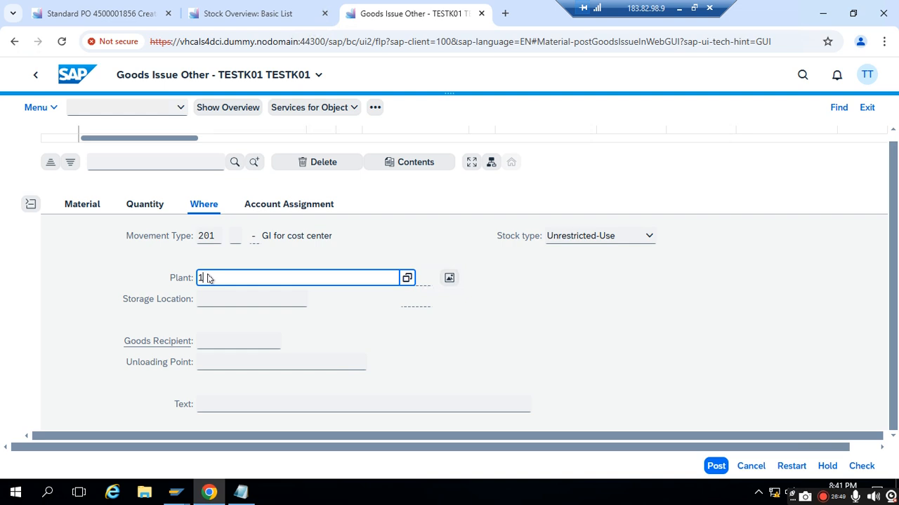
{"action": "type", "text": "1711"}
{"action": "key", "text": "Tab"}
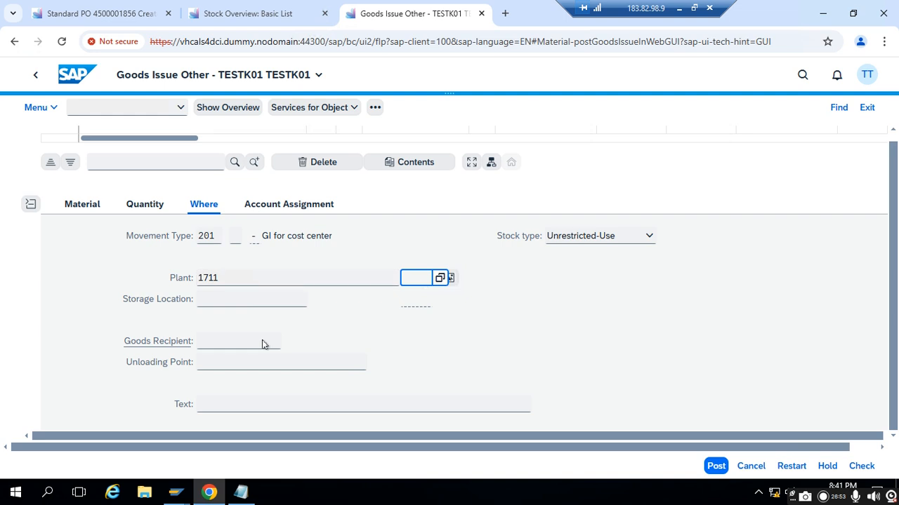
{"action": "left_click", "coordinate": [200, 298]}
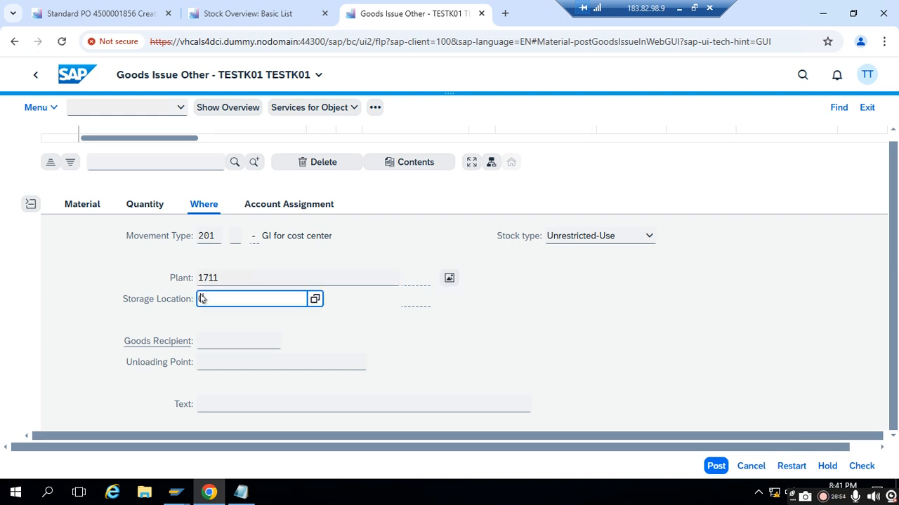
{"action": "key", "text": "Return"}
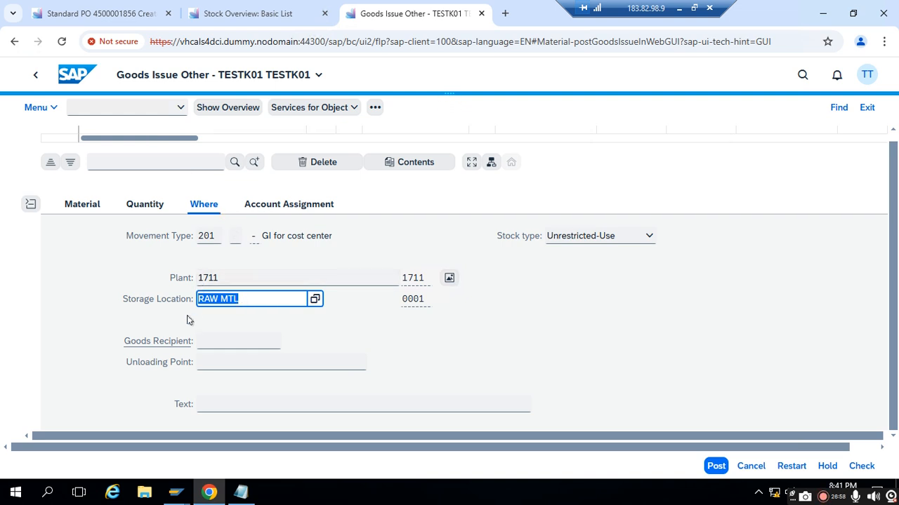
Assign the goods issue item to cost center 1711COS1
{"action": "left_click", "coordinate": [261, 204]}
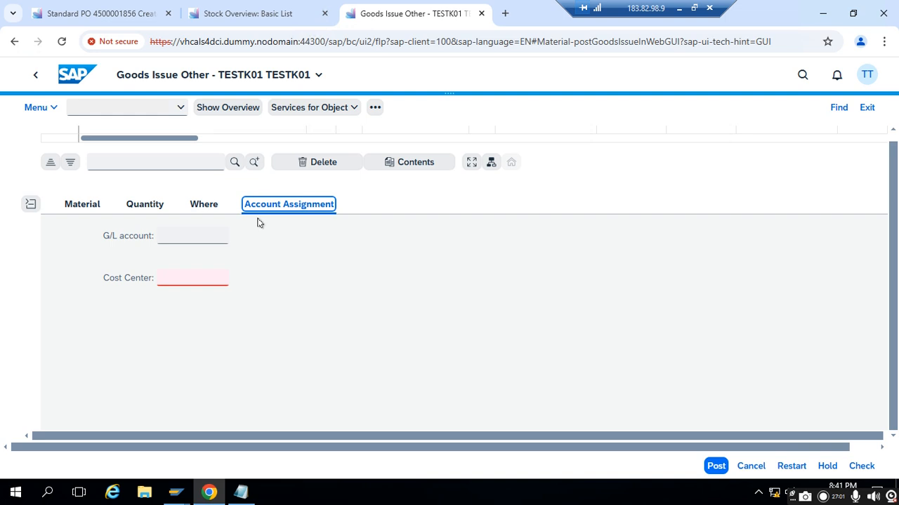
{"action": "left_click", "coordinate": [174, 279]}
{"action": "left_click", "coordinate": [175, 280]}
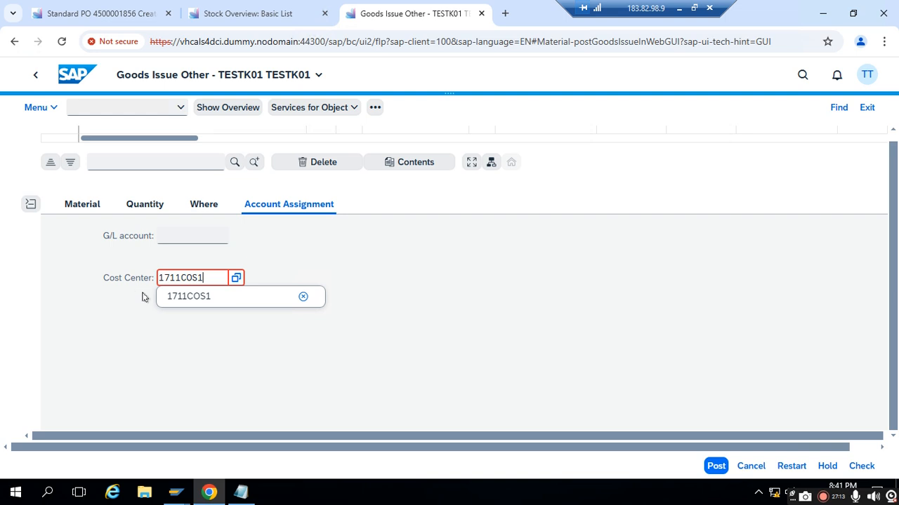
{"action": "left_click", "coordinate": [217, 297]}
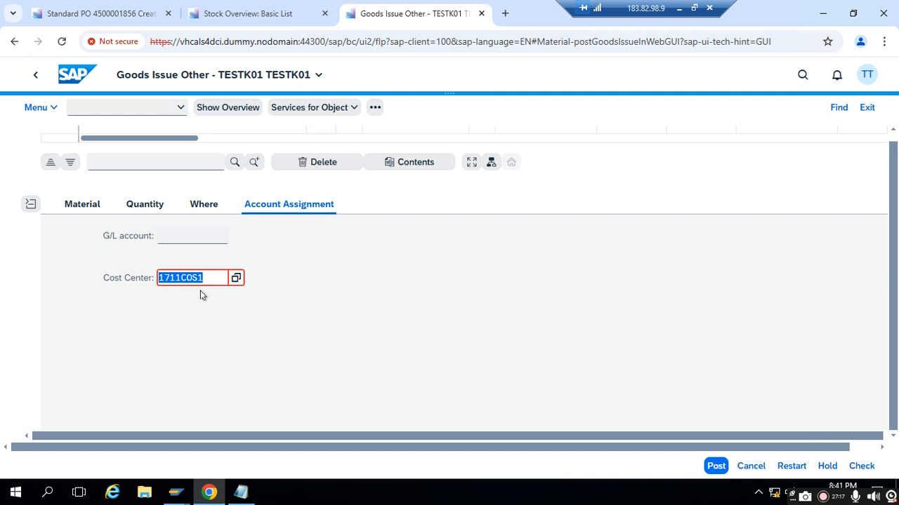
{"action": "key", "text": "Return"}
{"action": "left_click", "coordinate": [894, 174]}
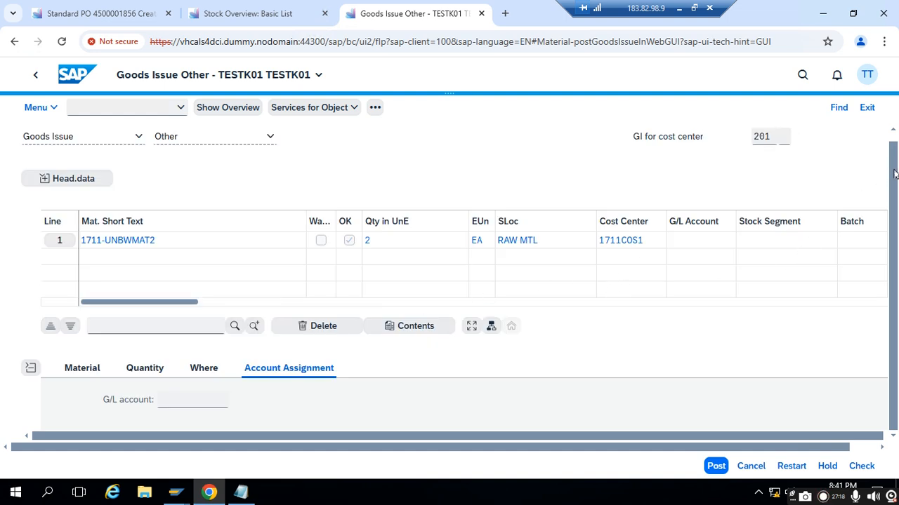
Review the item's material data, then check and post the goods issue document
{"action": "left_click", "coordinate": [77, 372]}
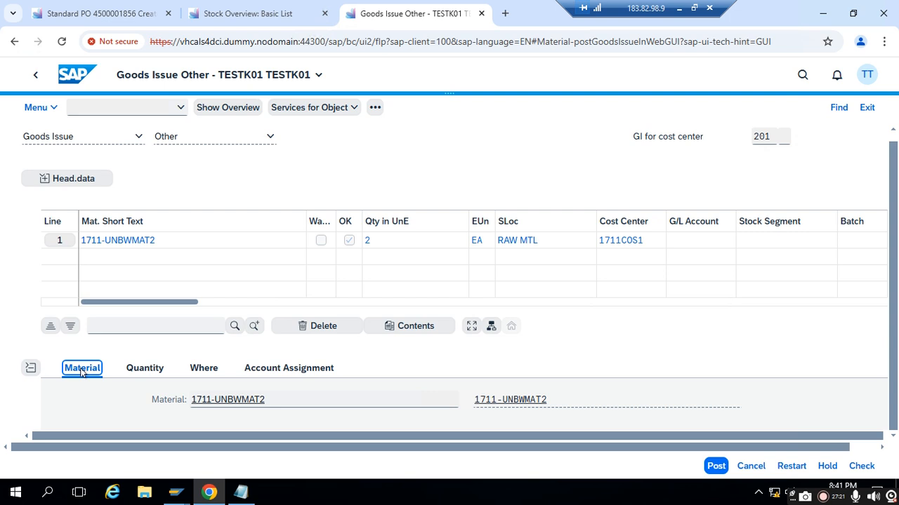
{"action": "key", "text": "Tab"}
{"action": "key", "text": "Tab"}
{"action": "key", "text": "Tab"}
{"action": "key", "text": "Tab"}
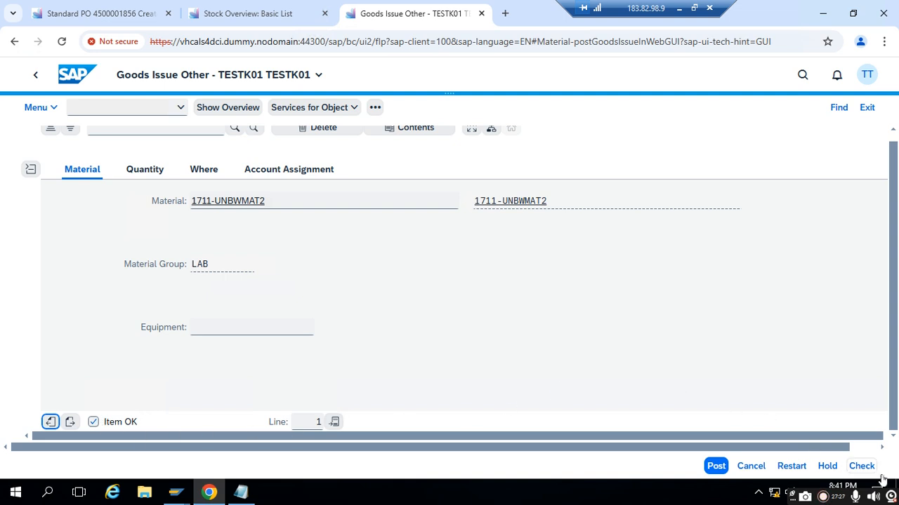
{"action": "left_click", "coordinate": [862, 467]}
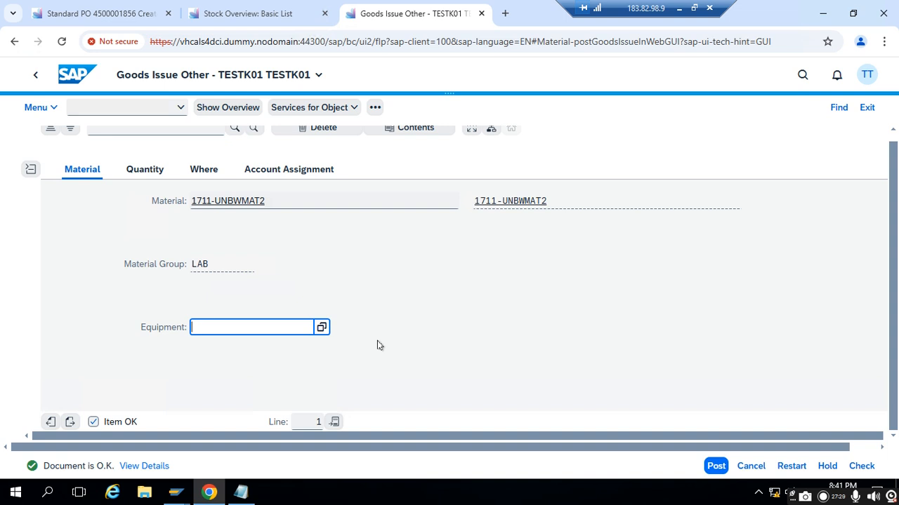
{"action": "left_click", "coordinate": [714, 467]}
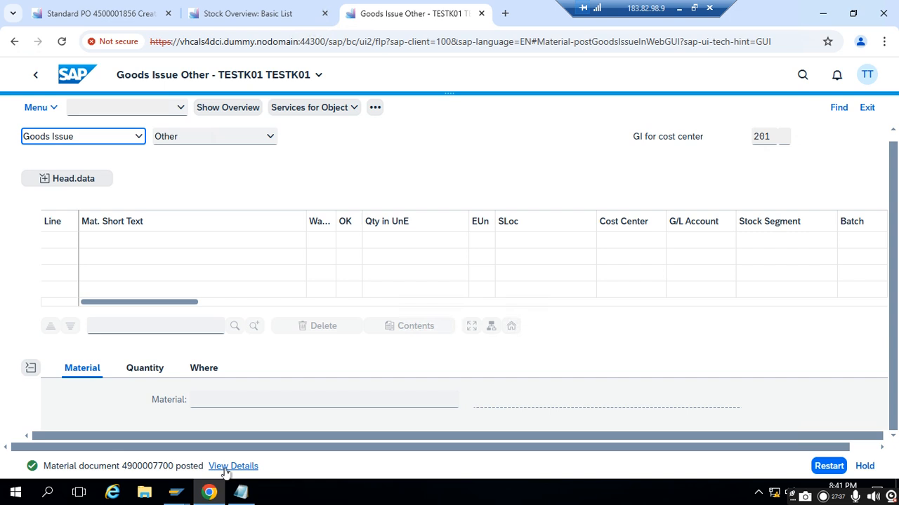
Switch to the Notepad notes, add the heading "AFTER GOODS ISSUE TO COST CENTER" below the goods receipt notes, and minimize the window
{"action": "left_click", "coordinate": [241, 492]}
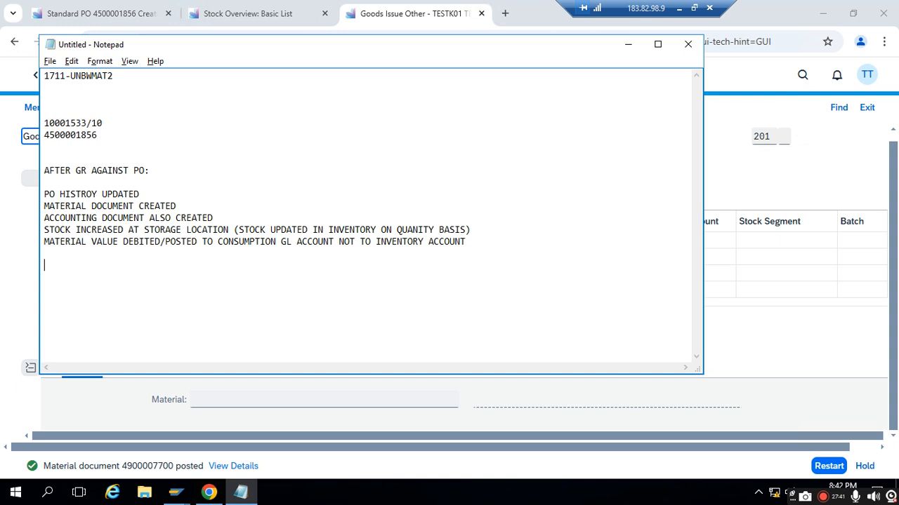
{"action": "type", "text": "AFTER"}
{"action": "type", "text": " GOODS TO "}
{"action": "type", "text": "UE TO "}
{"action": "type", "text": "COST CENTER"}
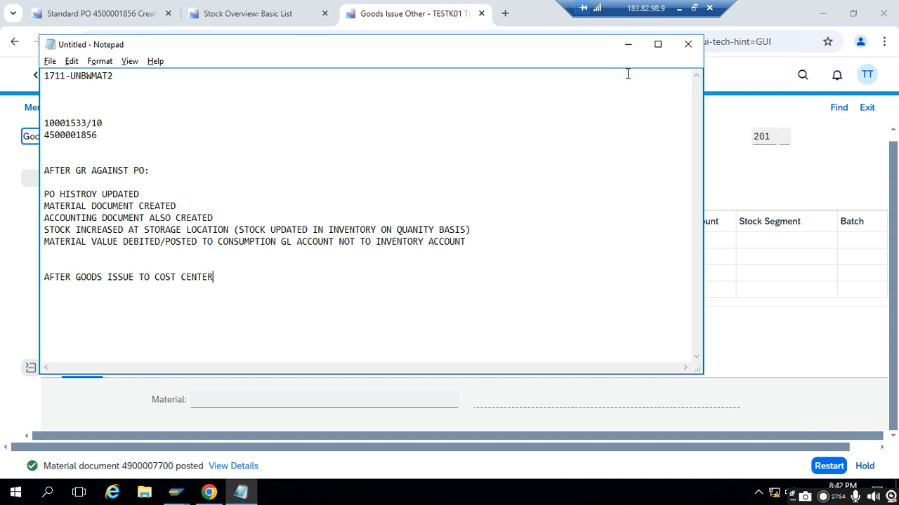
{"action": "left_click", "coordinate": [628, 44]}
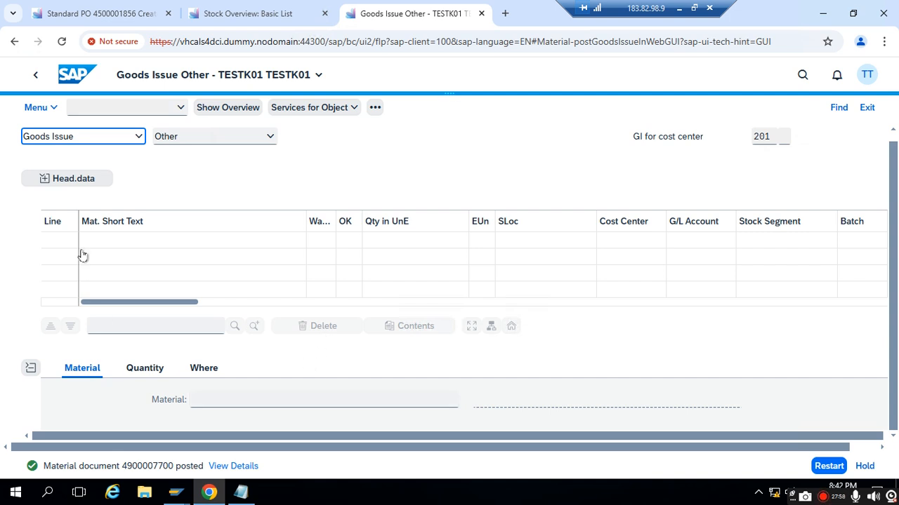
Switch to the Notepad notes, add the line "MATERIAL DOCUMENT CREATED" under the goods issue heading, and minimize the window
{"action": "left_click", "coordinate": [241, 492]}
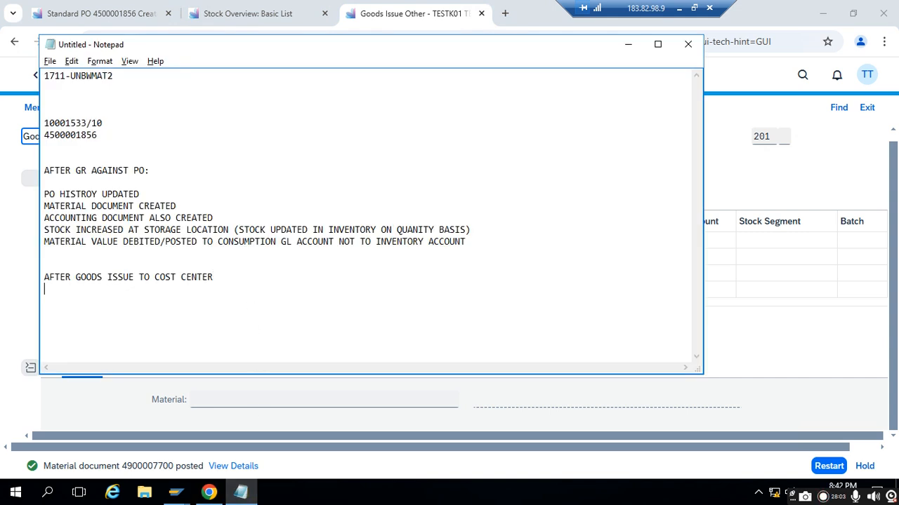
{"action": "type", "text": "MATERIAL DOCUMENT CREATED"}
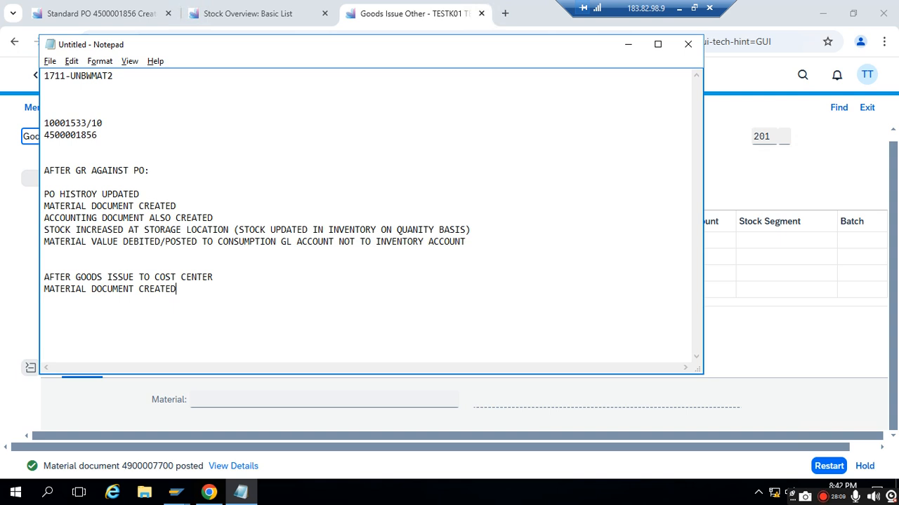
{"action": "left_click", "coordinate": [628, 44]}
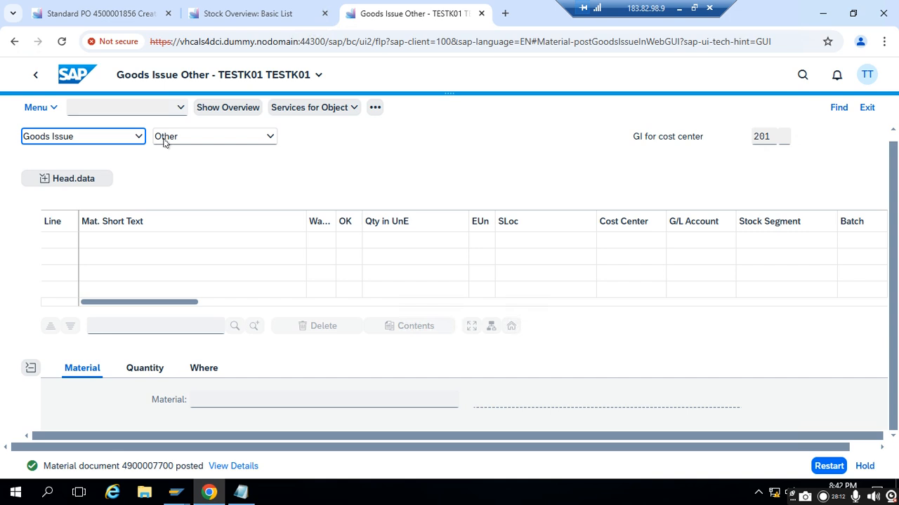
Display the posted goods issue material document and check its header document info for related FI documents
{"action": "left_click", "coordinate": [139, 137]}
{"action": "left_click", "coordinate": [113, 177]}
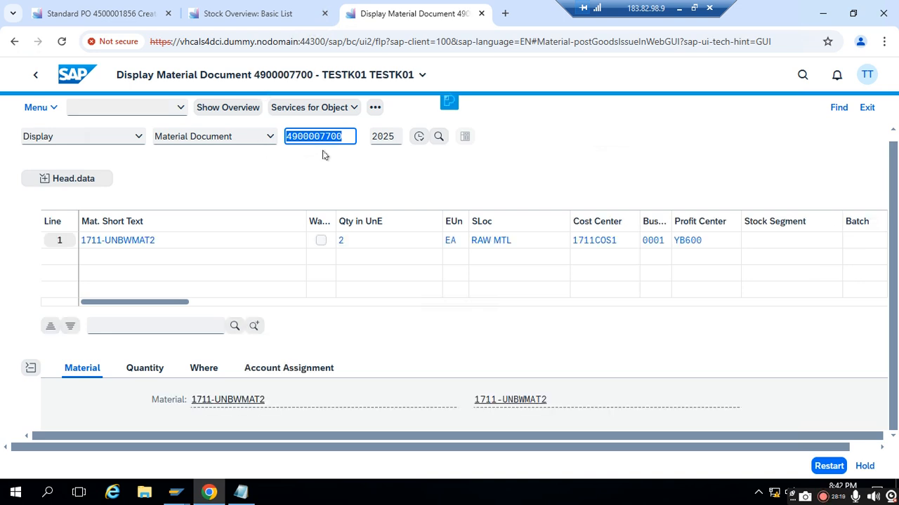
{"action": "left_click", "coordinate": [45, 183]}
{"action": "left_click", "coordinate": [175, 181]}
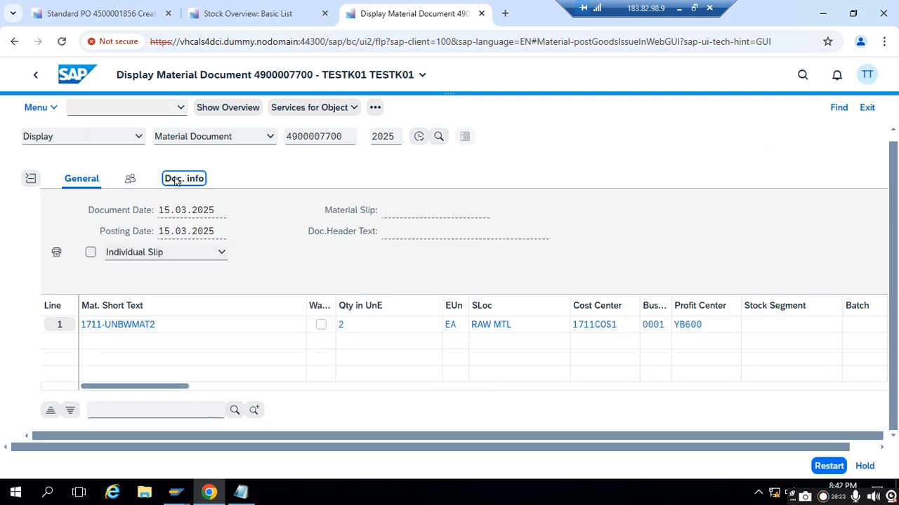
{"action": "left_click", "coordinate": [593, 211]}
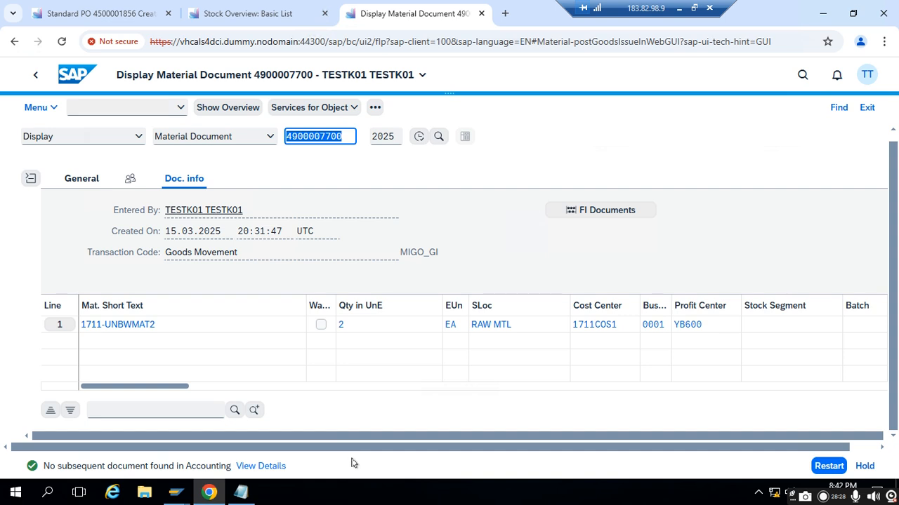
Switch to the Notepad notes and append "FOR NON VALATED" to the goods issue heading
{"action": "left_click", "coordinate": [241, 492]}
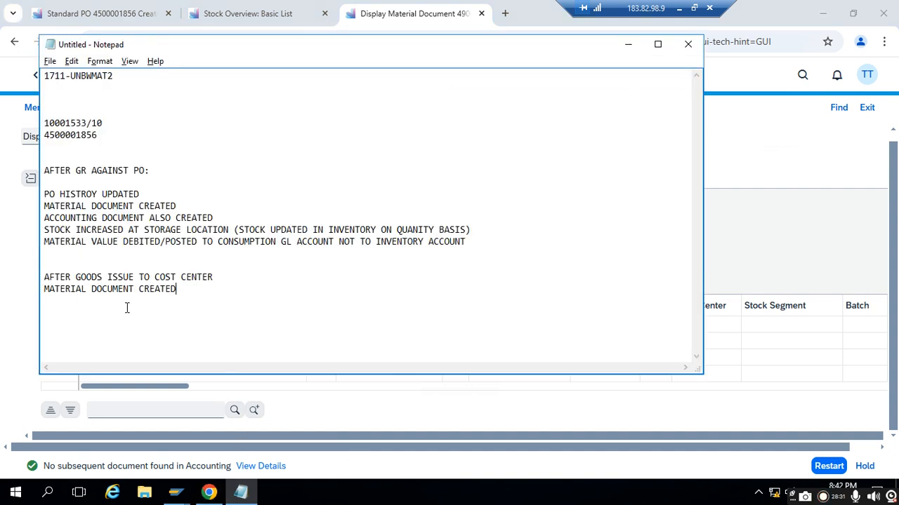
{"action": "left_click_drag", "start_coordinate": [75, 277], "coordinate": [214, 280]}
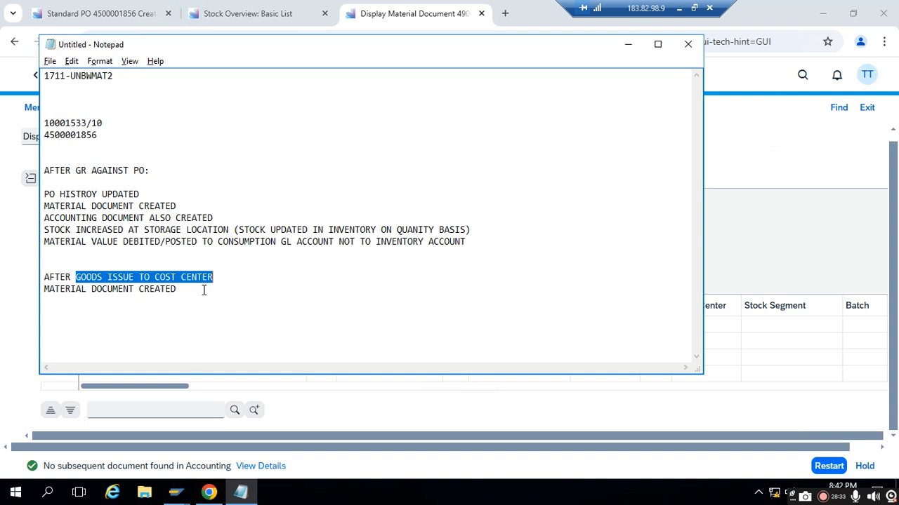
{"action": "left_click", "coordinate": [203, 290]}
{"action": "type", "text": "F"}
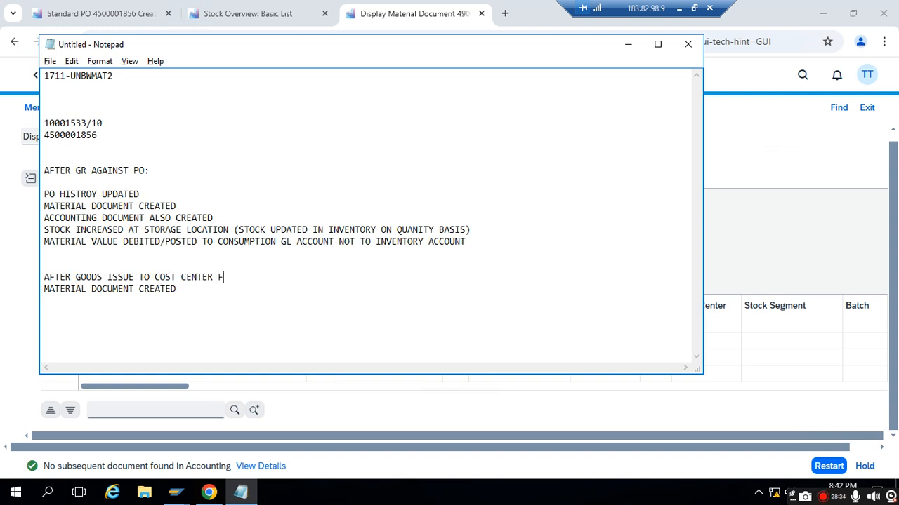
{"action": "type", "text": "OR NON VALATED"}
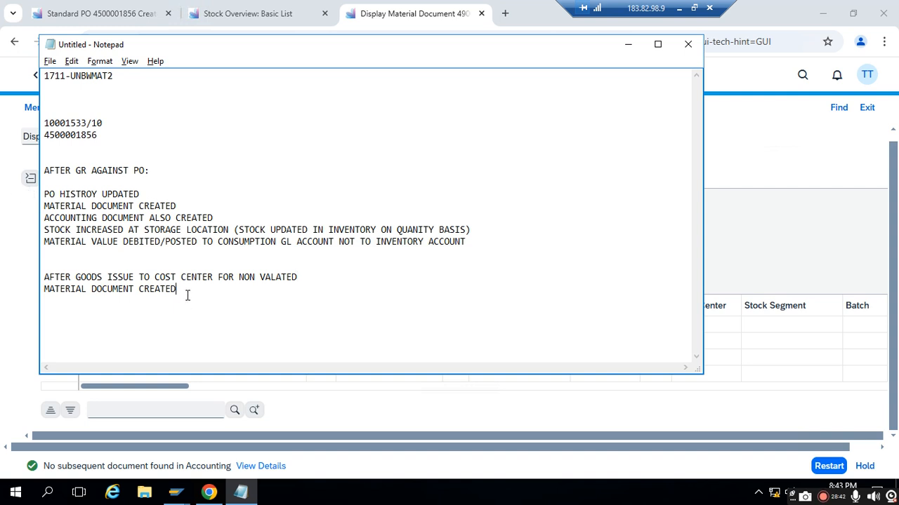
Add the line "NO ACCOUNTING DOCUMENT CREATED" below the material document line in the goods issue notes
{"action": "type", "text": "NO ACCOY"}
{"action": "type", "text": "N"}
{"action": "key", "text": "BackSpace"}
{"action": "key", "text": "BackSpace"}
{"action": "type", "text": "UNTING DOCUMENT CREATED IN"}
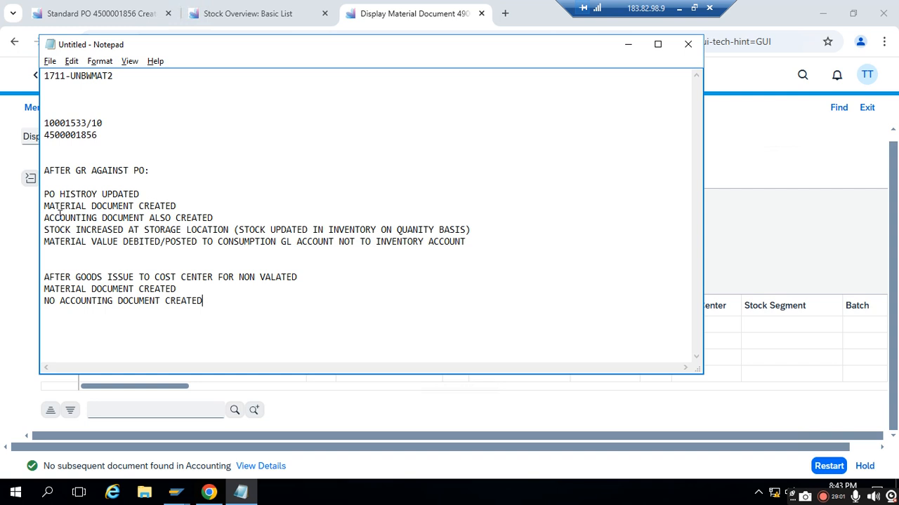
Review the goods receipt and goods issue notes, comparing the account postings and the documents created
{"action": "left_click", "coordinate": [54, 205]}
{"action": "left_click_drag", "start_coordinate": [50, 241], "coordinate": [285, 246]}
{"action": "left_click_drag", "start_coordinate": [359, 243], "coordinate": [455, 246]}
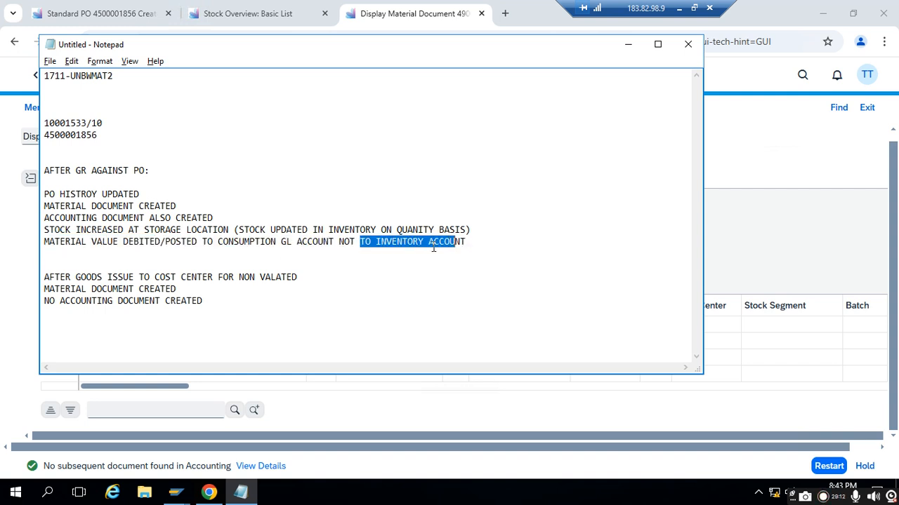
{"action": "left_click", "coordinate": [210, 302]}
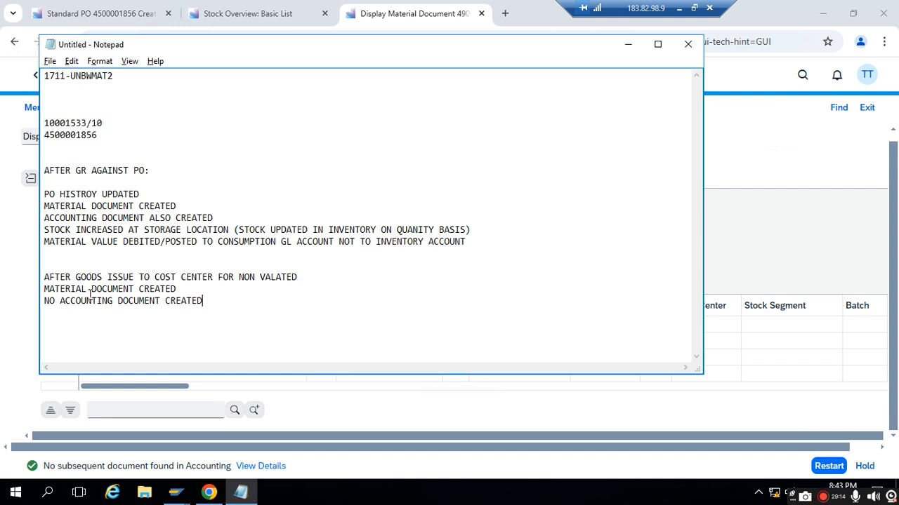
{"action": "left_click_drag", "start_coordinate": [203, 301], "coordinate": [65, 309]}
{"action": "left_click", "coordinate": [219, 306]}
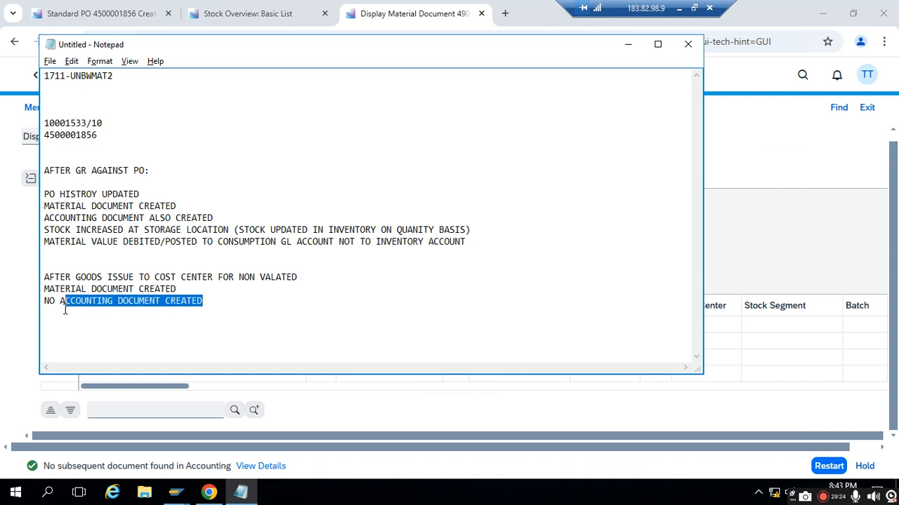
{"action": "left_click", "coordinate": [225, 294]}
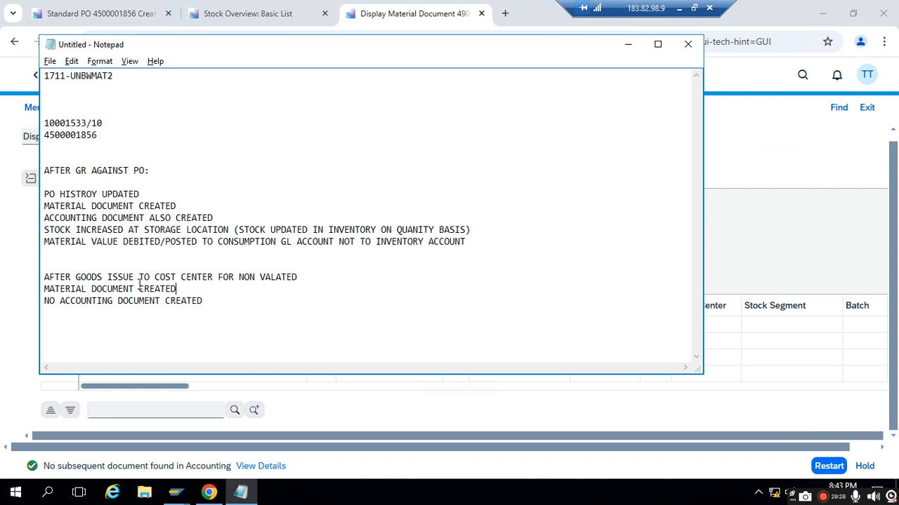
{"action": "left_click_drag", "start_coordinate": [114, 278], "coordinate": [218, 280]}
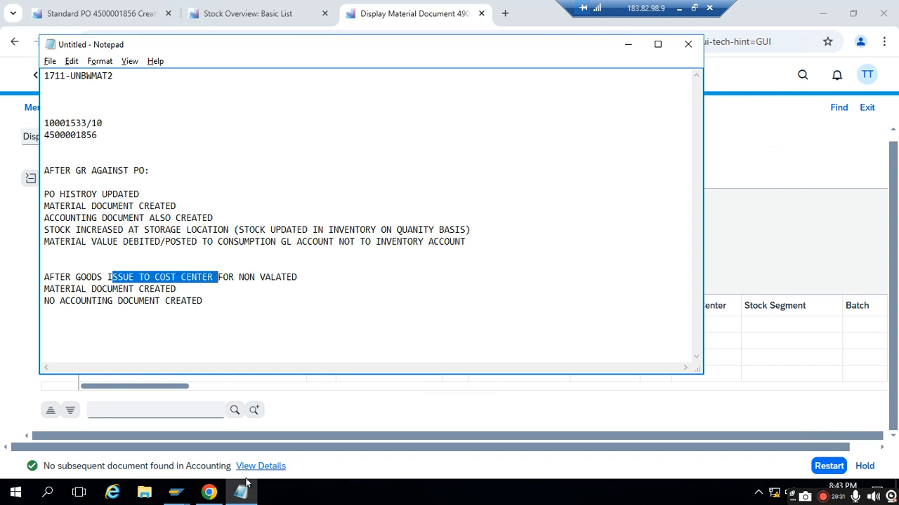
Switch to the Stock Overview for 1711-UNBWMAT2, refresh it, and check the unrestricted stock in storage location 0001 RAW MTL
{"action": "left_click", "coordinate": [245, 16]}
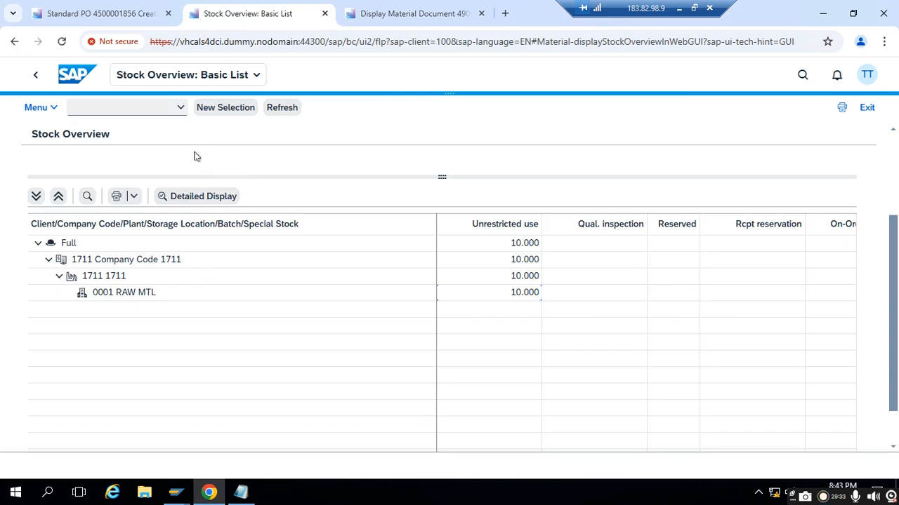
{"action": "left_click", "coordinate": [283, 113]}
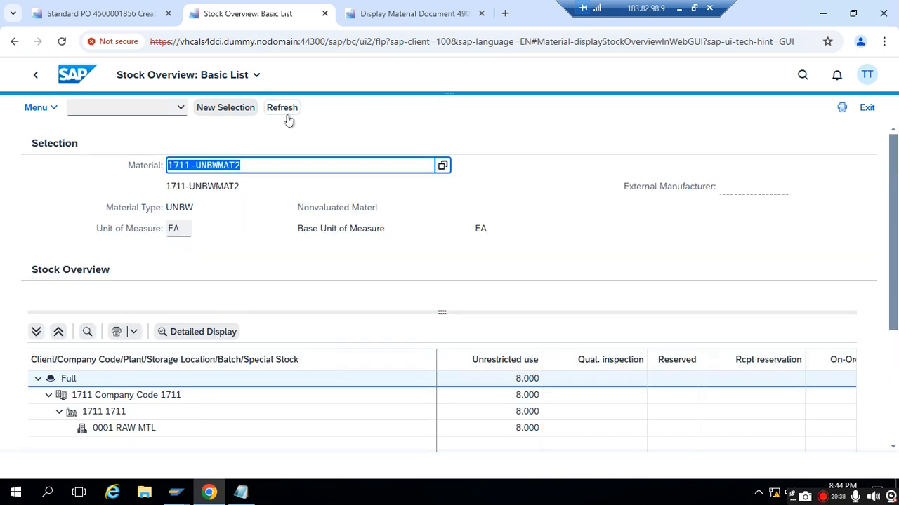
{"action": "scroll", "coordinate": [852, 275], "scroll_direction": "down", "scroll_amount": 2}
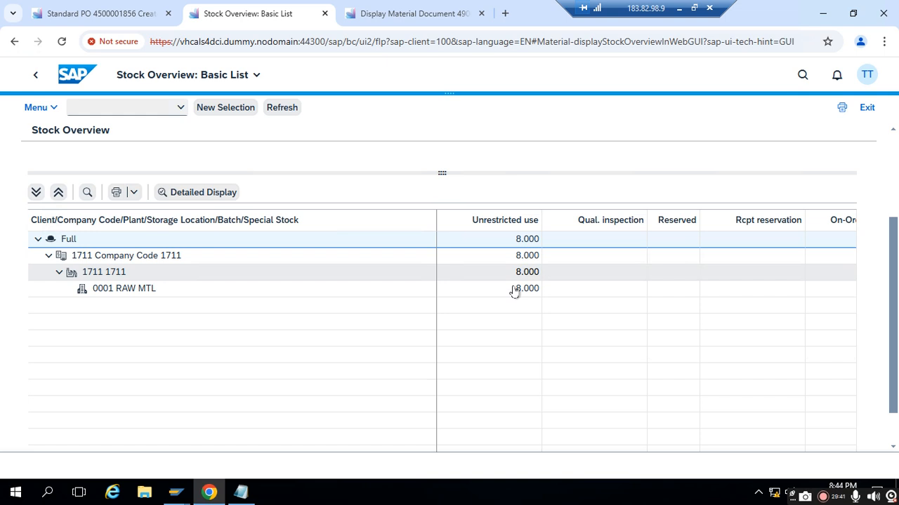
Switch to the Notepad notes and add the heading "AFTER THIS 201 INV MOVEMENT" below the goods issue lines, separated by a blank line
{"action": "left_click", "coordinate": [232, 497]}
{"action": "left_click", "coordinate": [230, 297]}
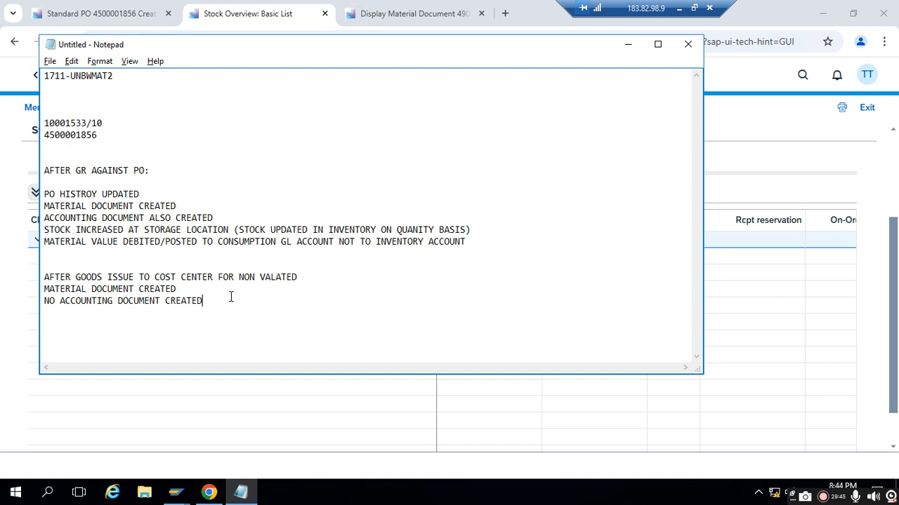
{"action": "key", "text": "Return"}
{"action": "key", "text": "Return"}
{"action": "type", "text": "AFTER "}
{"action": "type", "text": "IN"}
{"action": "key", "text": "BackSpace"}
{"action": "key", "text": "BackSpace"}
{"action": "type", "text": "THIS 201 "}
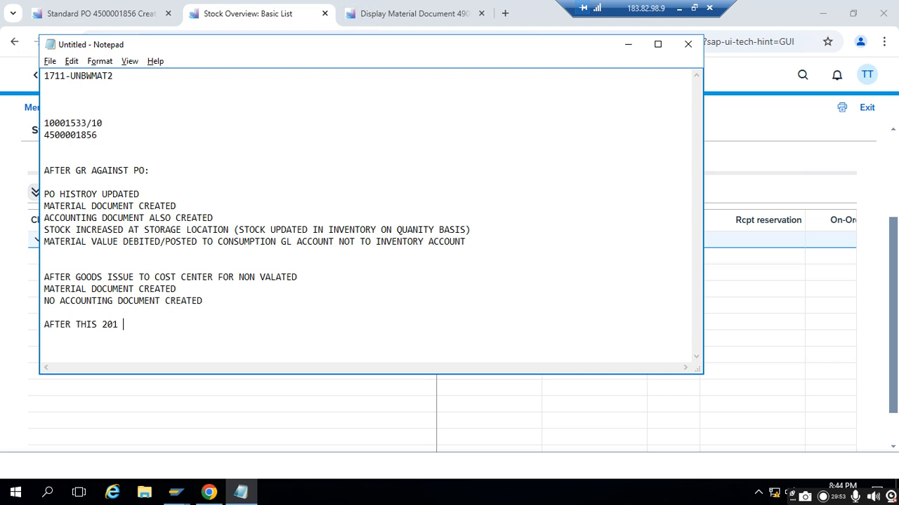
{"action": "type", "text": "INV MOVEMEEN"}
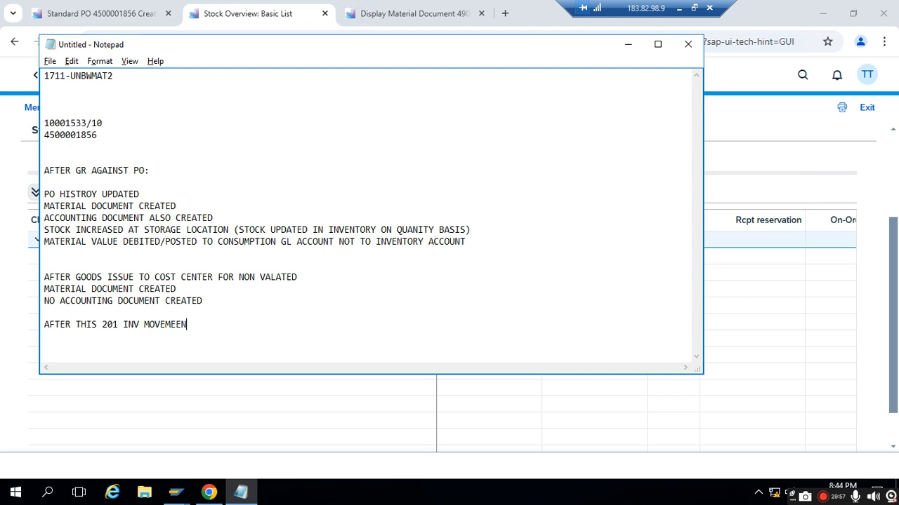
{"action": "key", "text": "BackSpace"}
{"action": "key", "text": "BackSpace"}
{"action": "type", "text": "NT "}
Add the line "STOCK QTY DECREASED" under the 201 movement heading
{"action": "type", "text": "STOCK "}
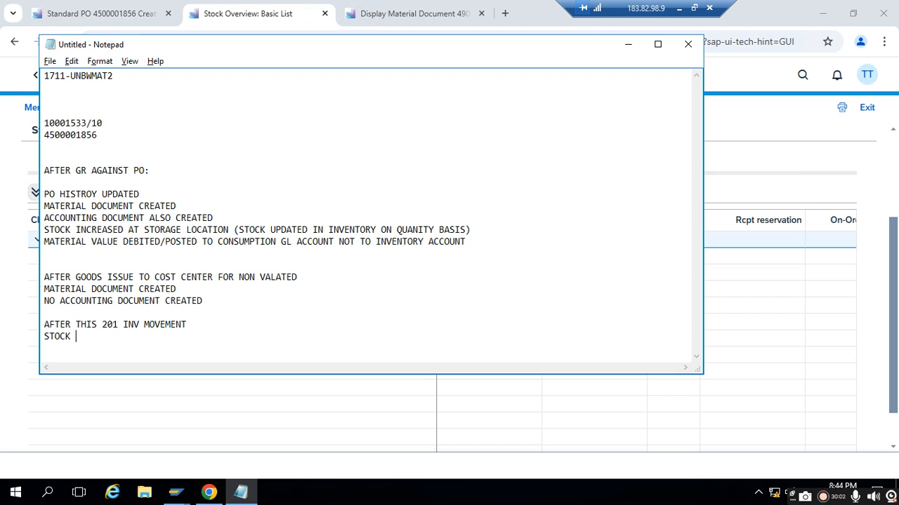
{"action": "type", "text": "QTY DECREASED"}
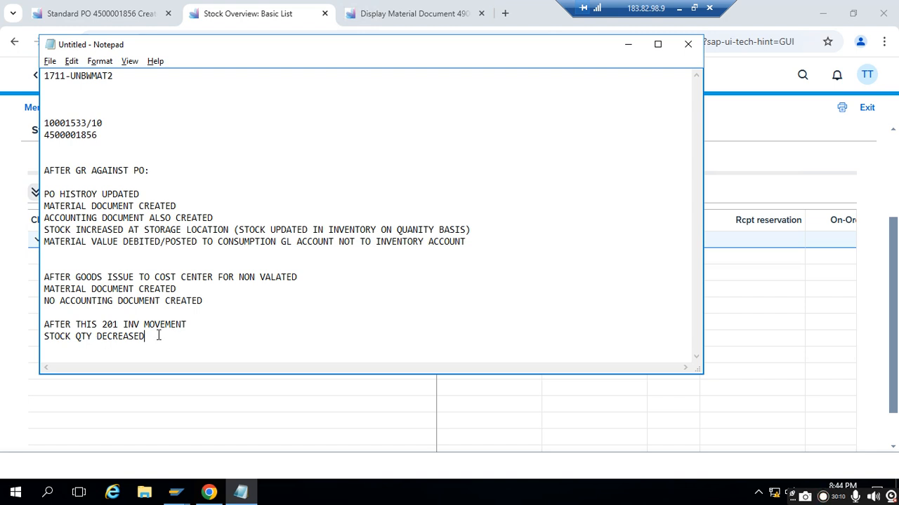
{"action": "left_click_drag", "start_coordinate": [145, 336], "coordinate": [140, 324]}
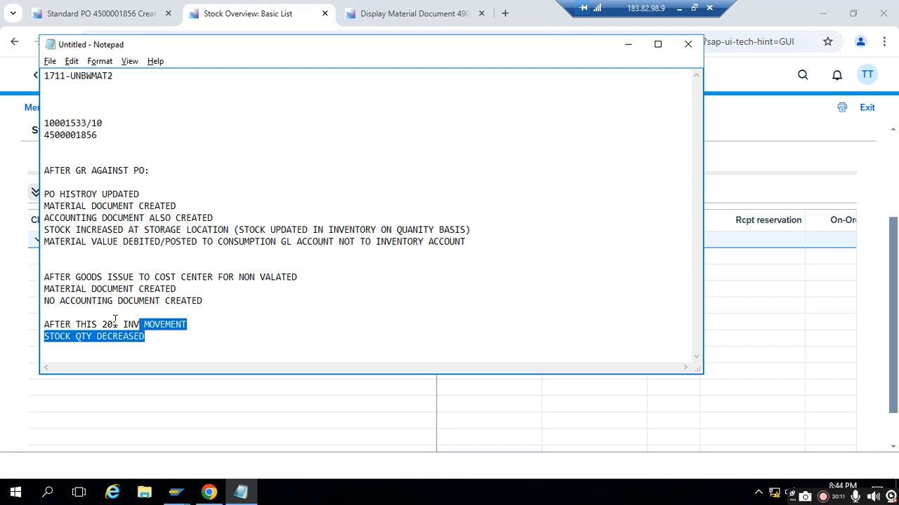
{"action": "left_click", "coordinate": [159, 334]}
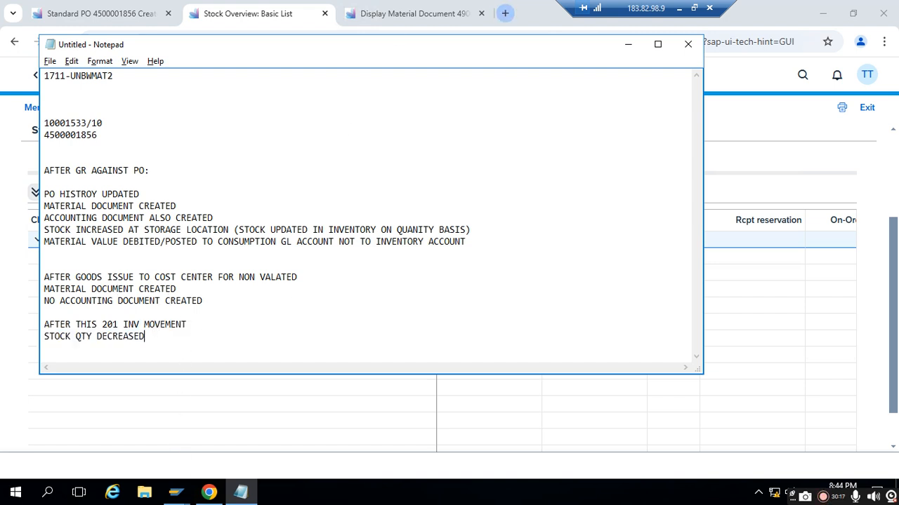
Switch to the PowerPoint presentation to read the "Goods Issue to Cost Center" slide, then return to Notepad and review the goods issue notes
{"action": "left_click", "coordinate": [678, 8]}
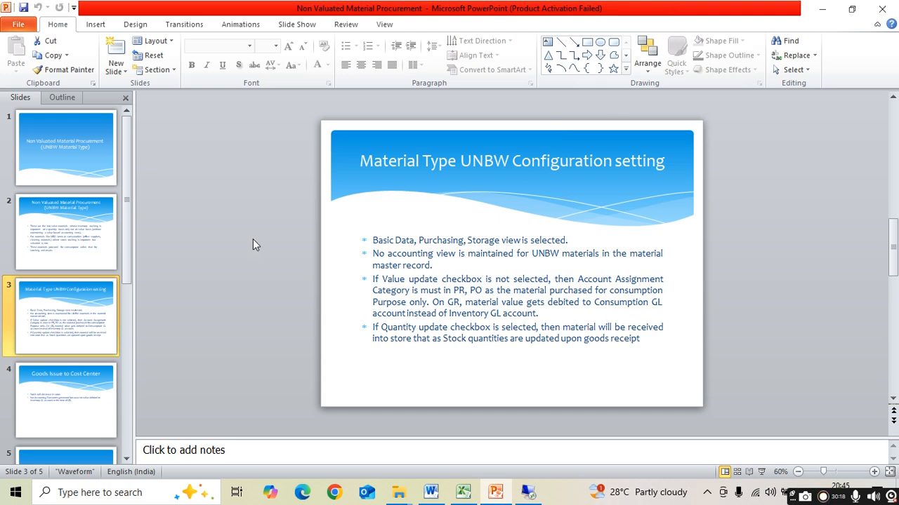
{"action": "left_click", "coordinate": [43, 399]}
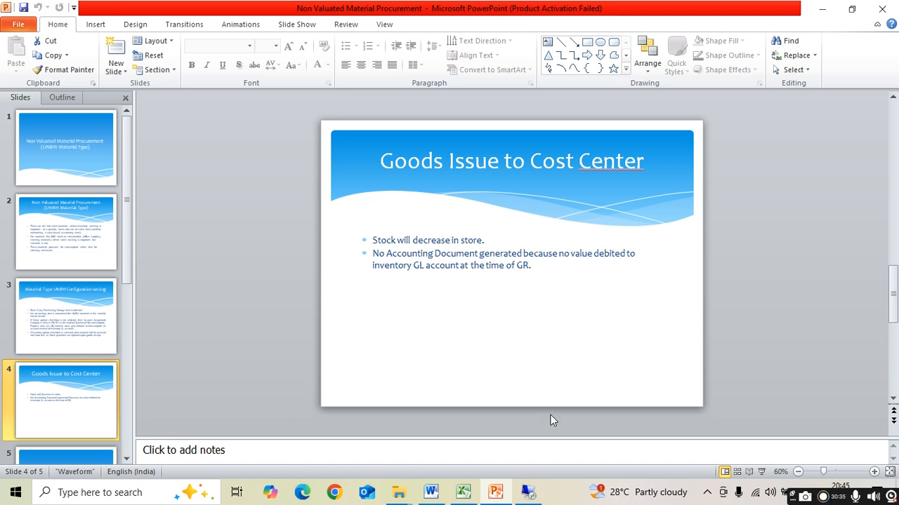
{"action": "left_click", "coordinate": [528, 491]}
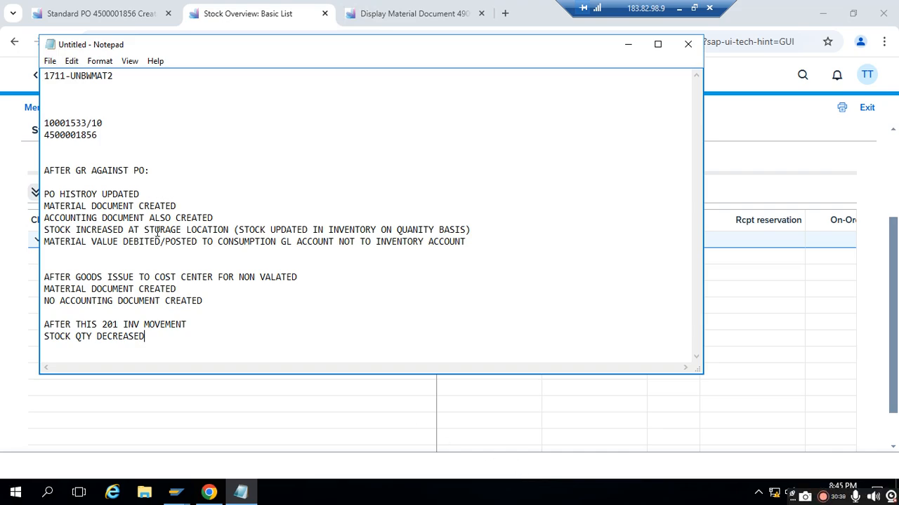
{"action": "left_click", "coordinate": [80, 276]}
{"action": "left_click_drag", "start_coordinate": [81, 276], "coordinate": [202, 278]}
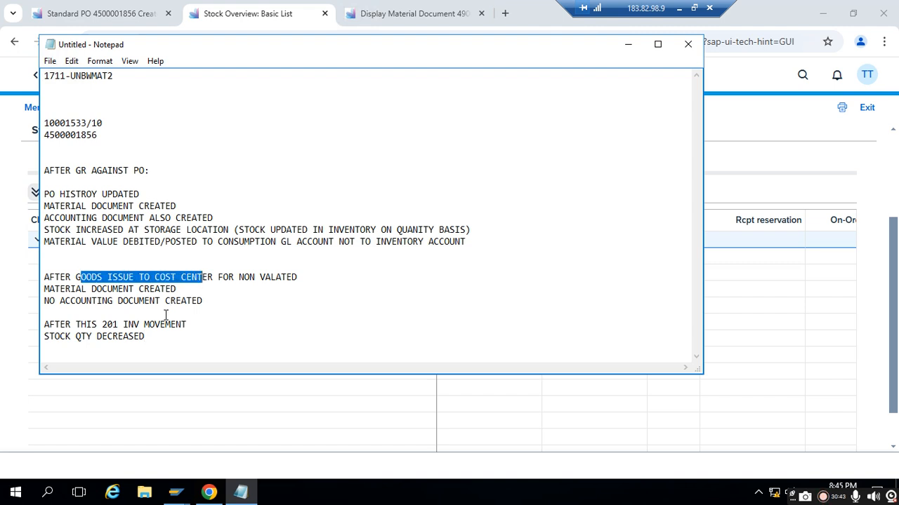